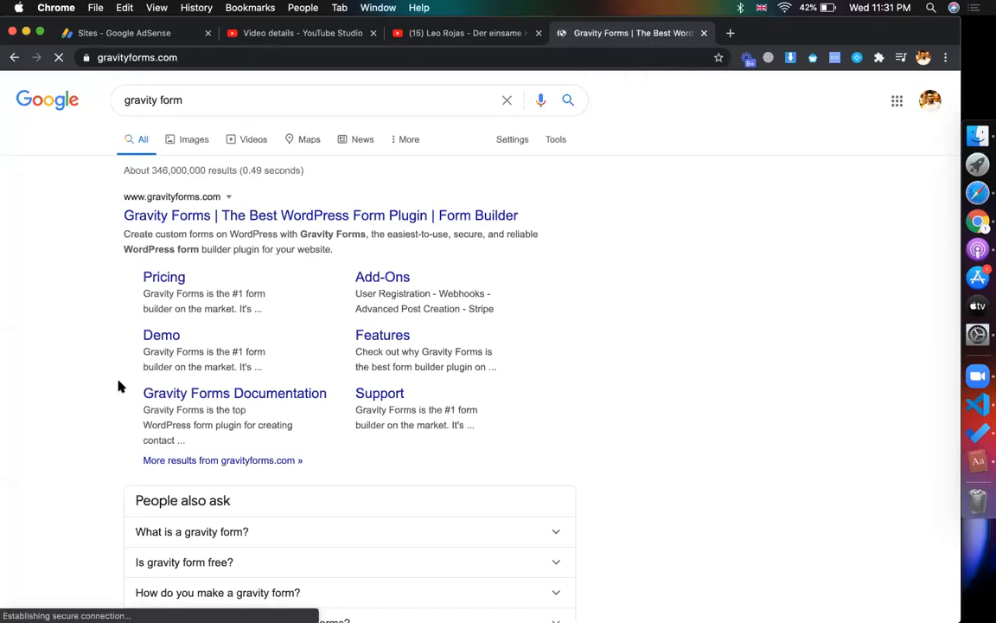
Step: Switch to Safari and open the Facebook home feed
scroll(657, 221, "down", 5)
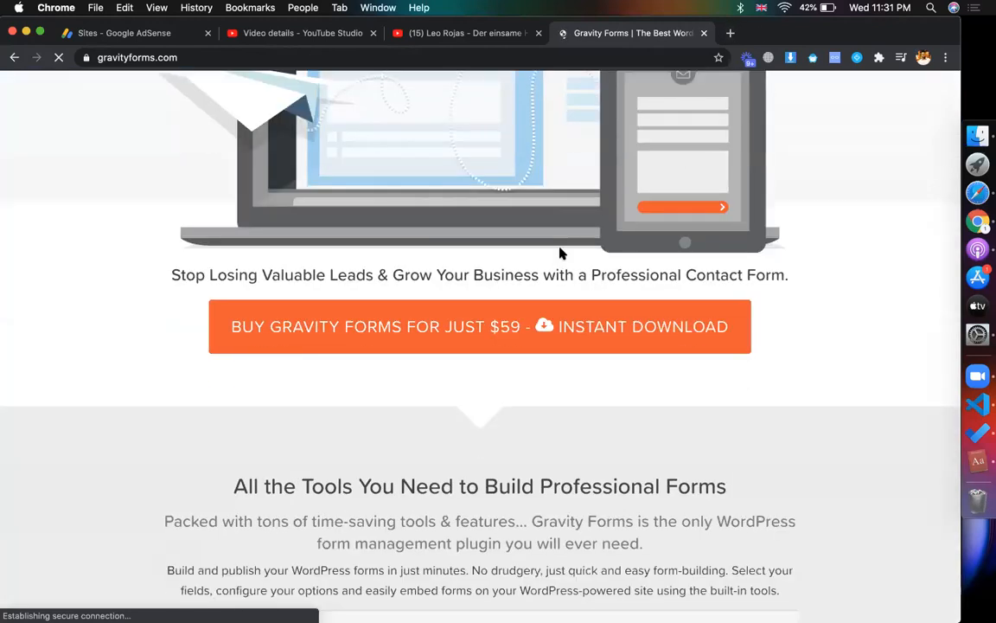
scroll(560, 252, "up", 5)
left_click(977, 194)
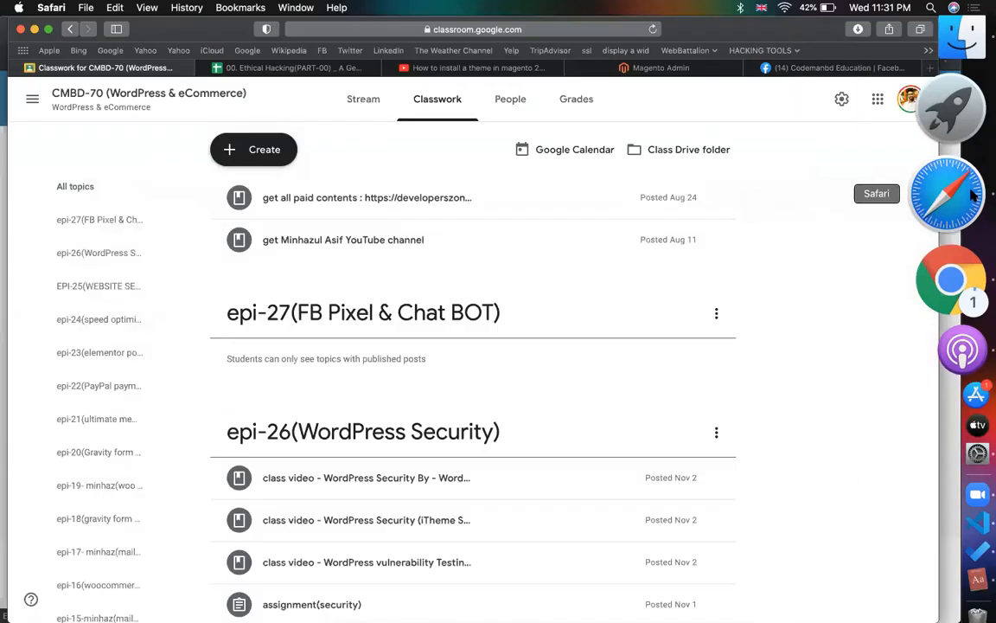
left_click(763, 70)
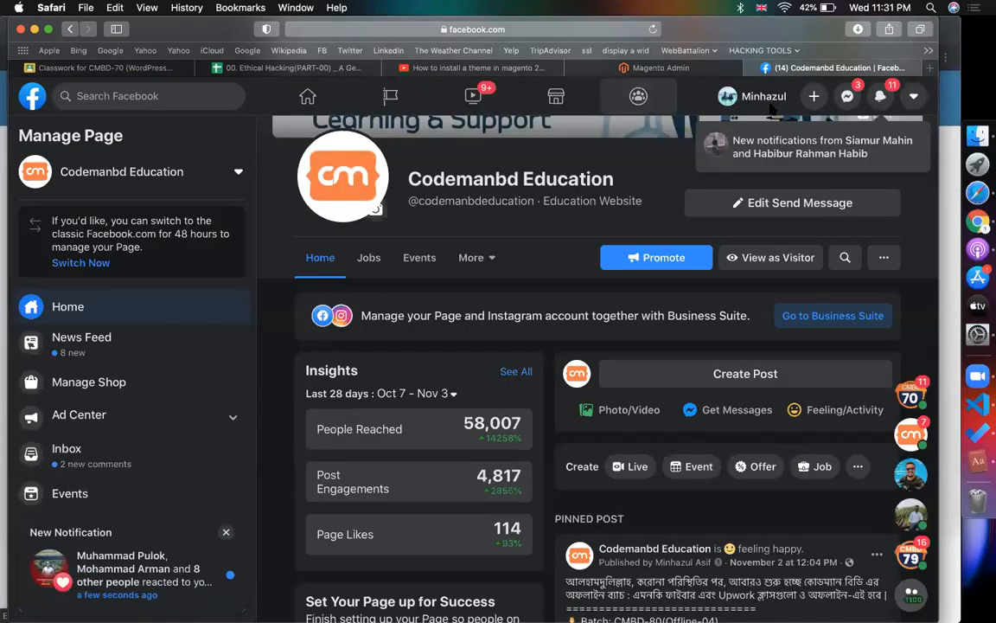
left_click(325, 94)
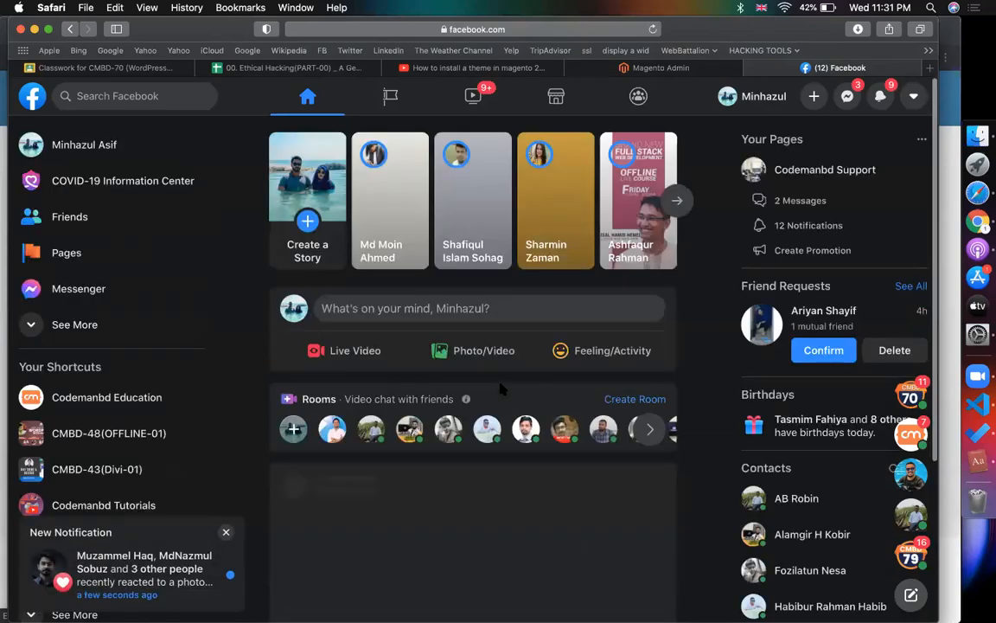
Step: Examine the sponsored Speechelo post and the neighbouring posts in the Facebook feed
scroll(500, 390, "down", 5)
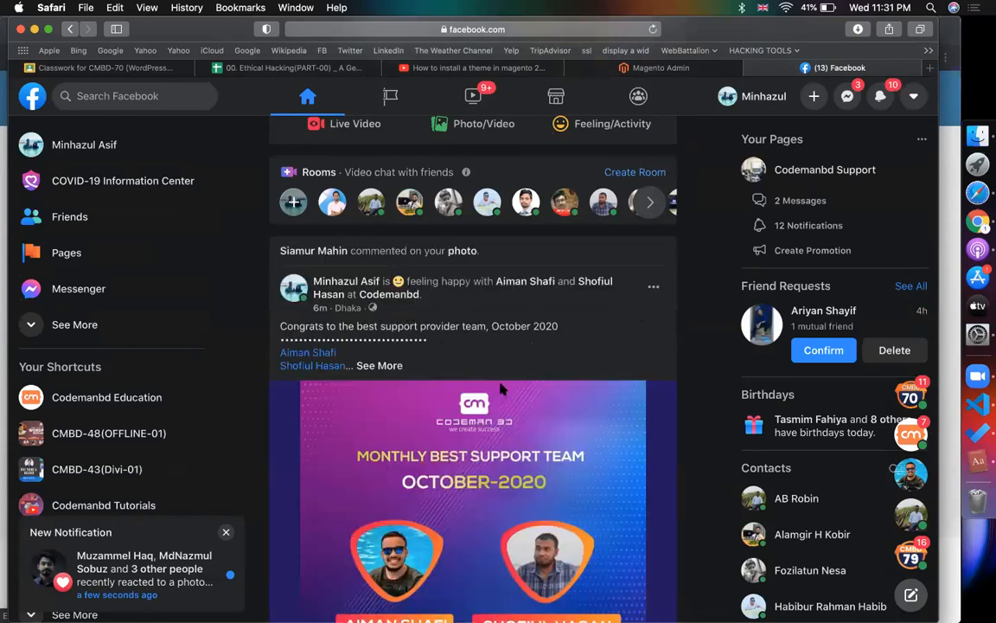
scroll(500, 390, "down", 5)
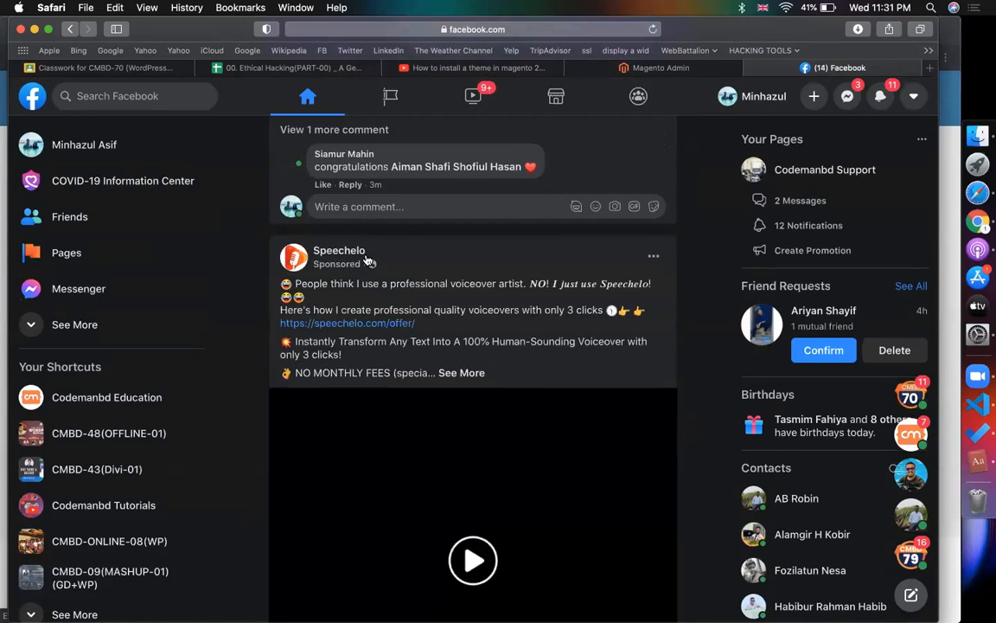
double_click(315, 250)
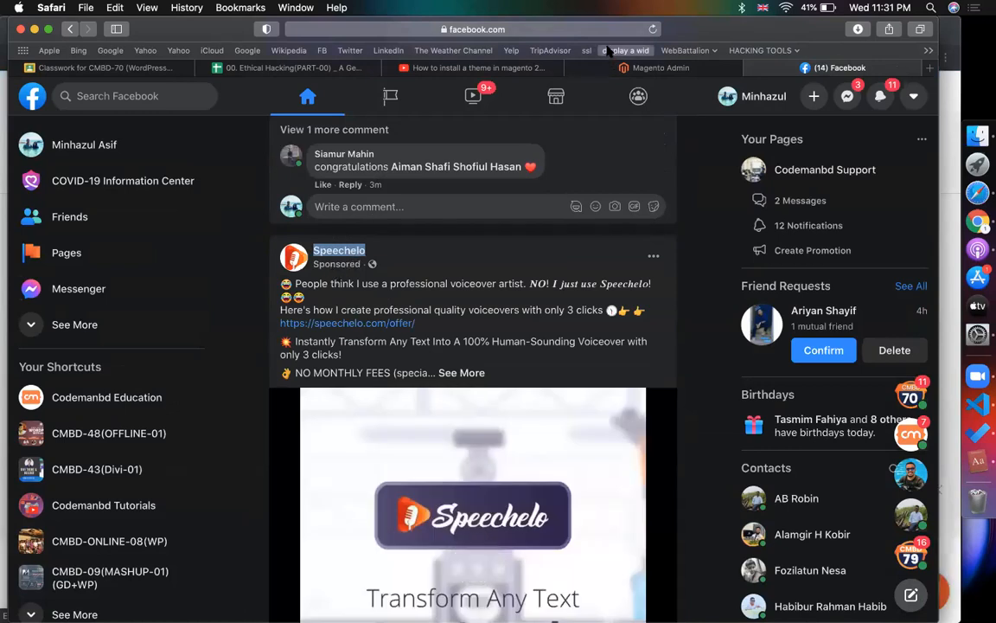
scroll(465, 312, "down", 5)
scroll(464, 313, "up", 3)
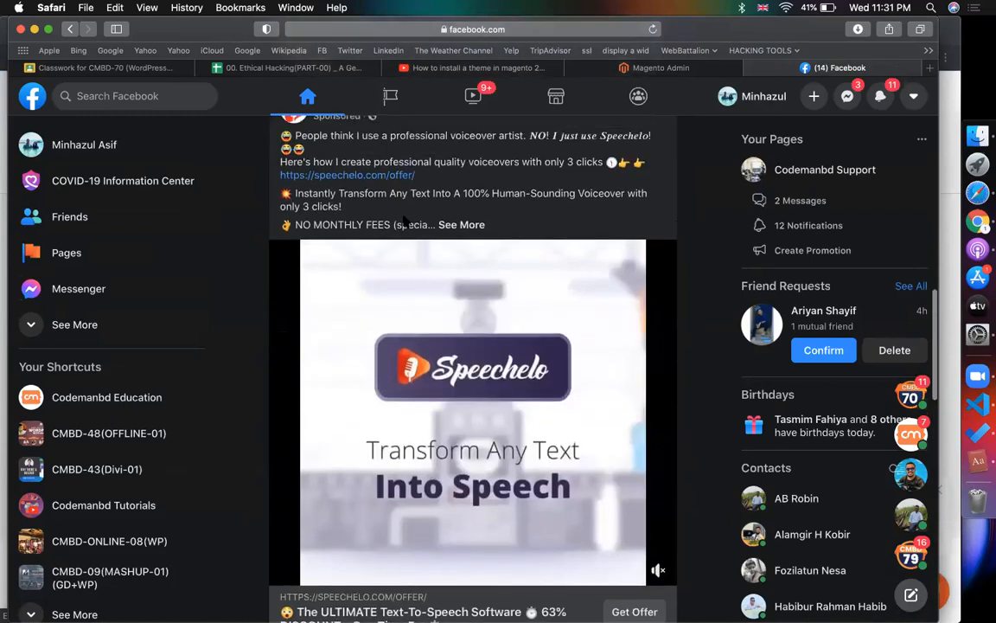
scroll(465, 316, "up", 3)
left_click_drag(311, 247, 442, 241)
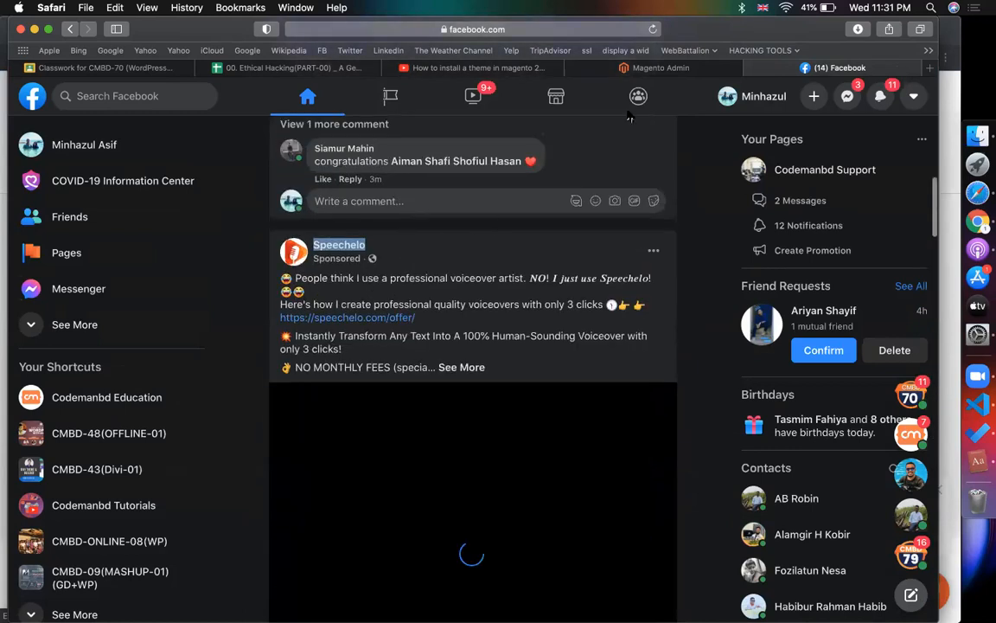
key("super+t")
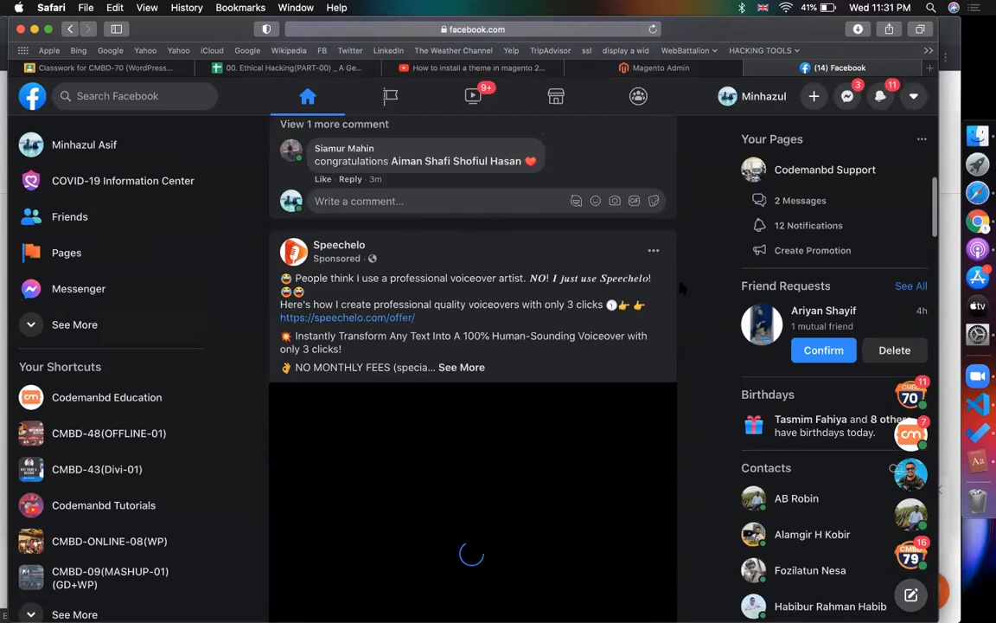
scroll(680, 289, "down", 5)
scroll(681, 288, "down", 4)
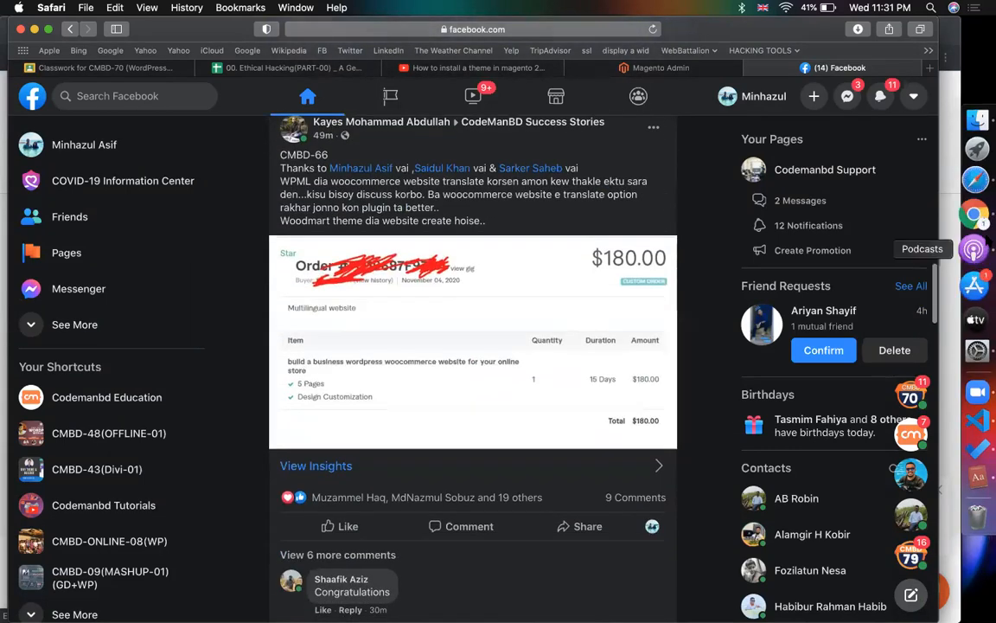
Step: Switch to Chrome and try to open the migration site on developerszone.net
left_click(947, 226)
left_click(462, 61)
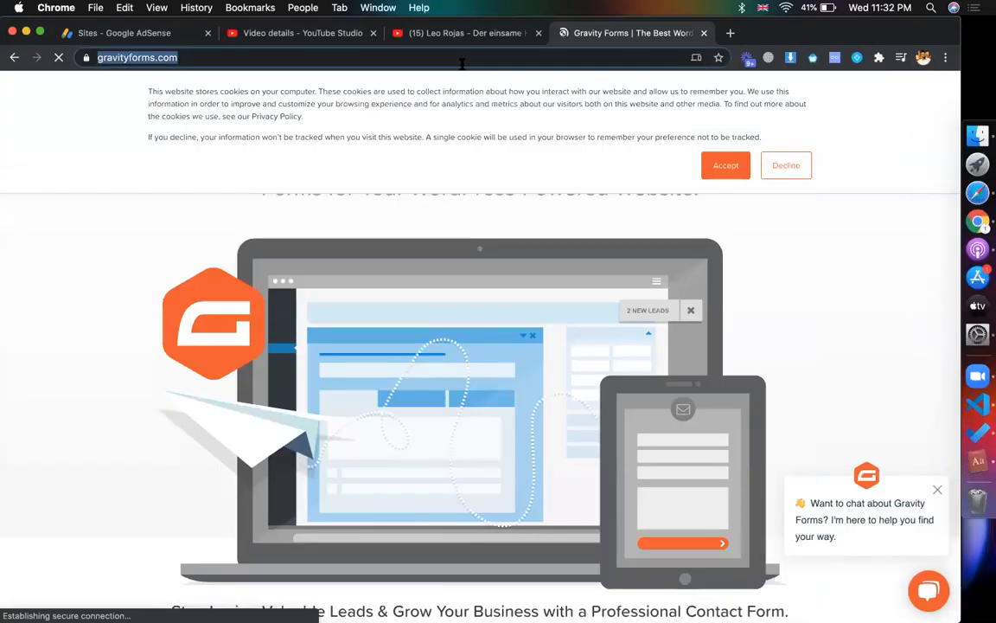
type("codemanbd.com")
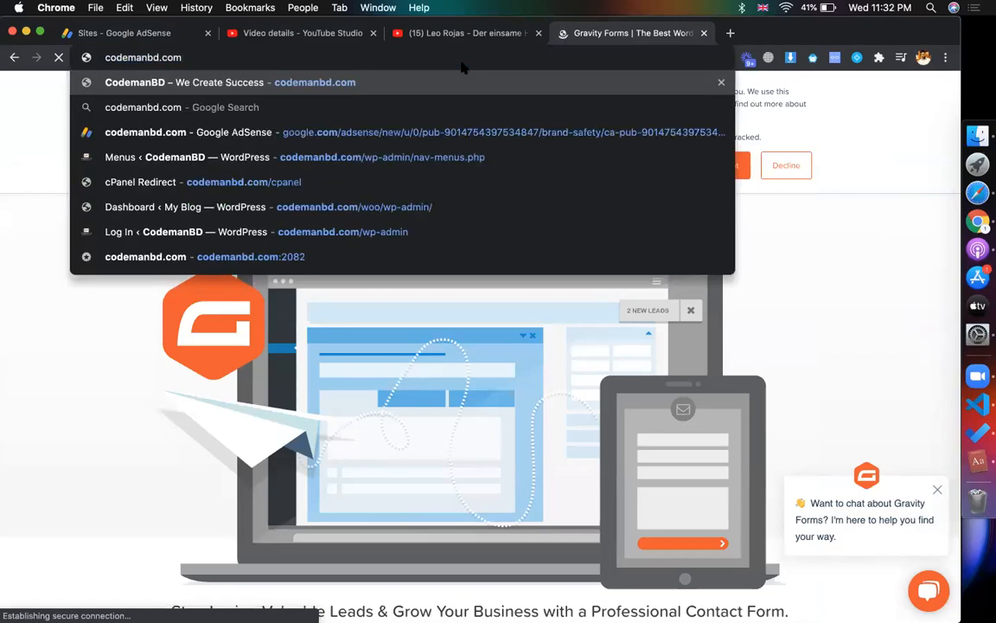
type("/")
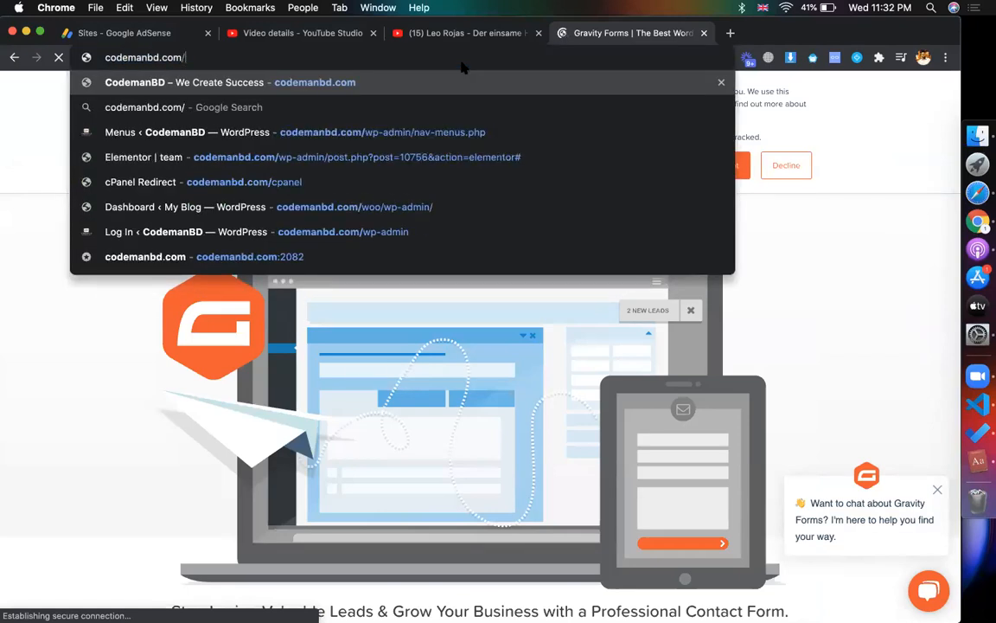
key("super+a")
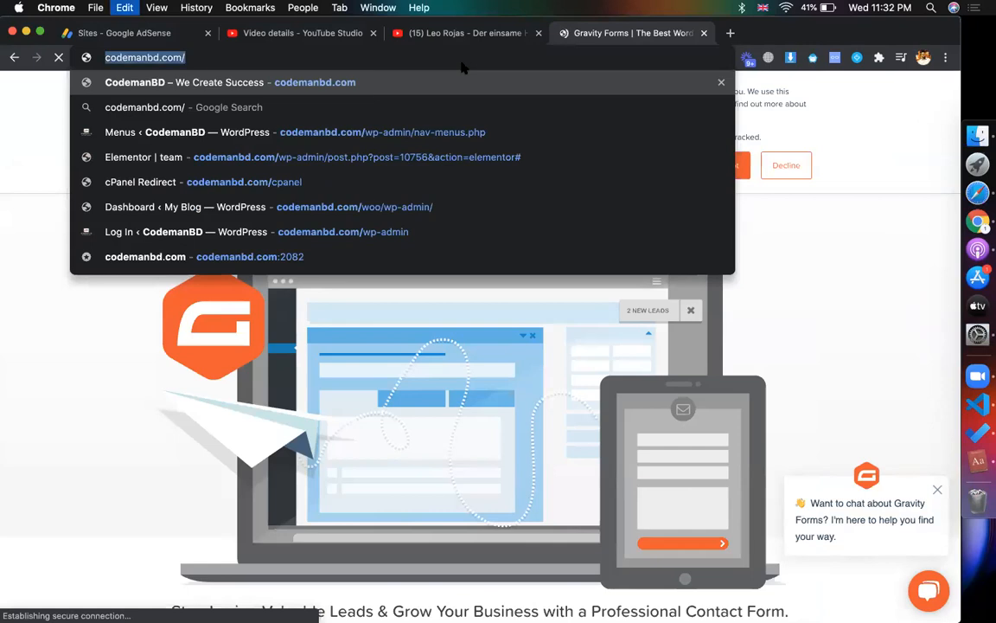
type("developerszone.net/")
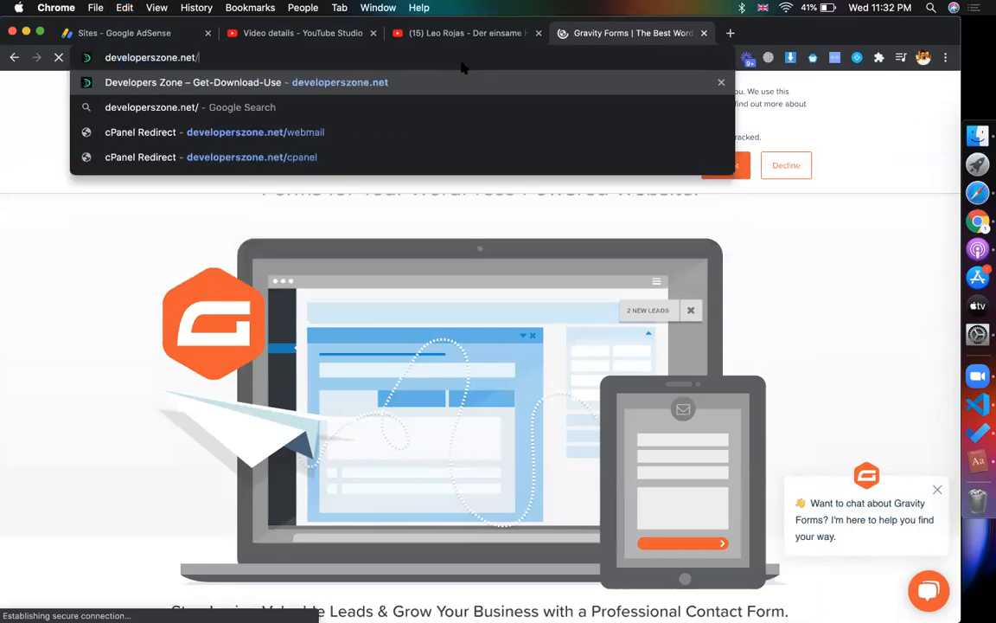
type("migratio")
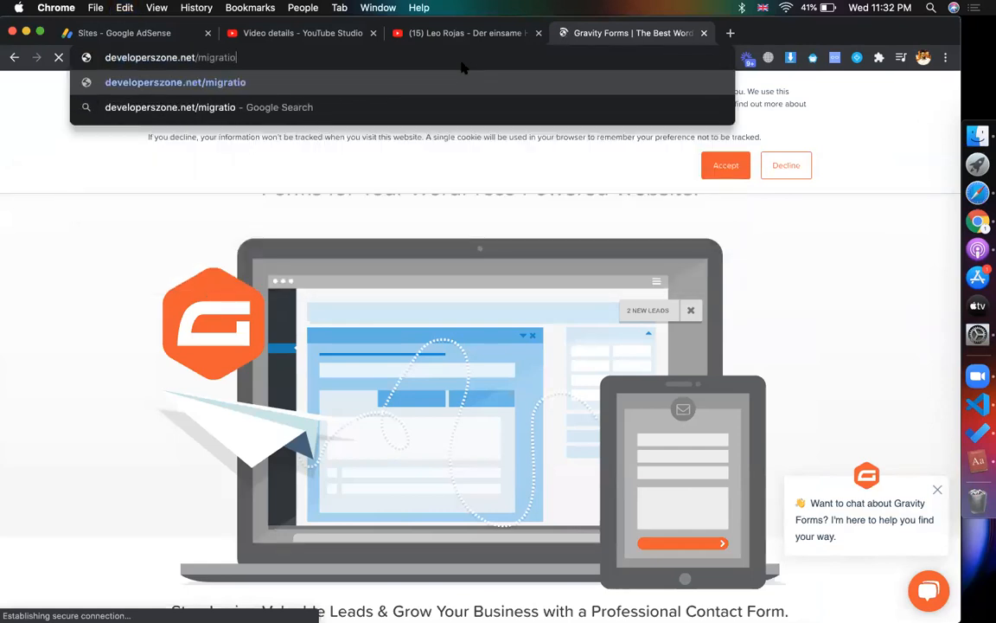
key("Return")
Step: Try to open the WordPress admin at developerszone.net/migration/wp-admin
left_click(447, 58)
left_click(446, 58)
key("super+a")
type("n")
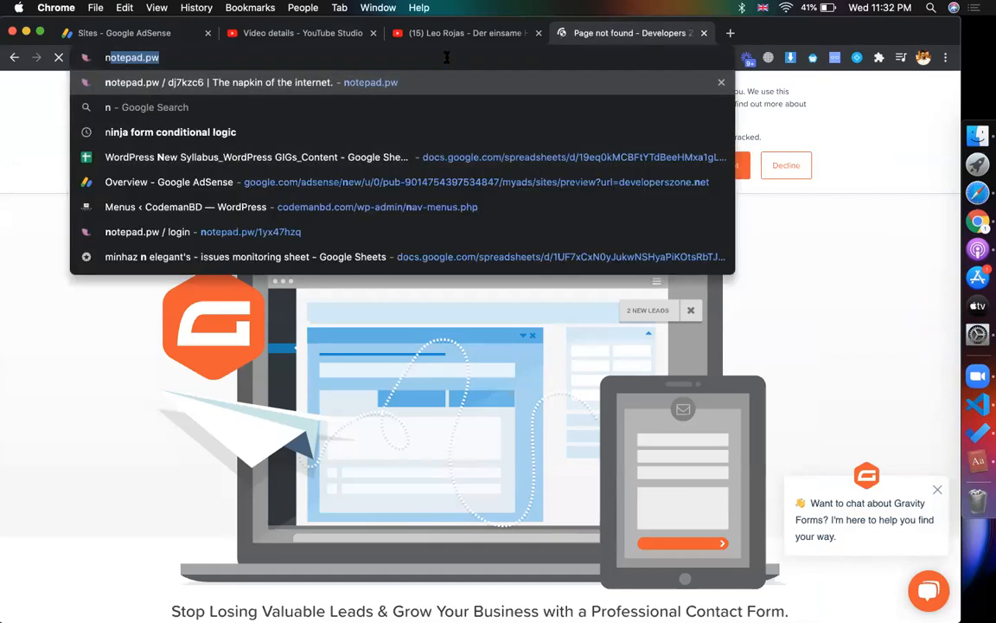
key("super+a")
type("developerszone.net")
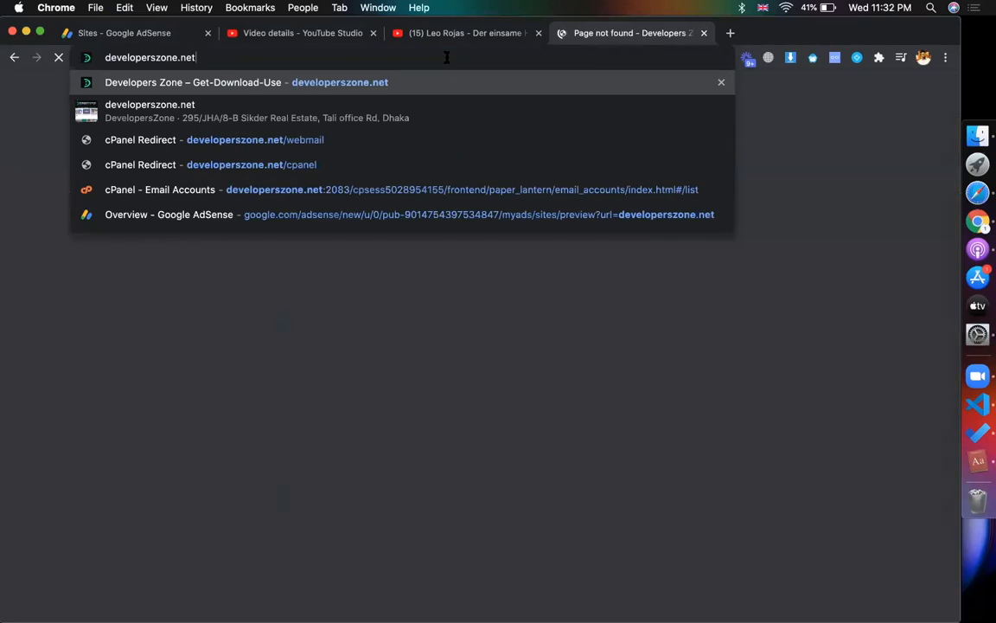
type("/mig")
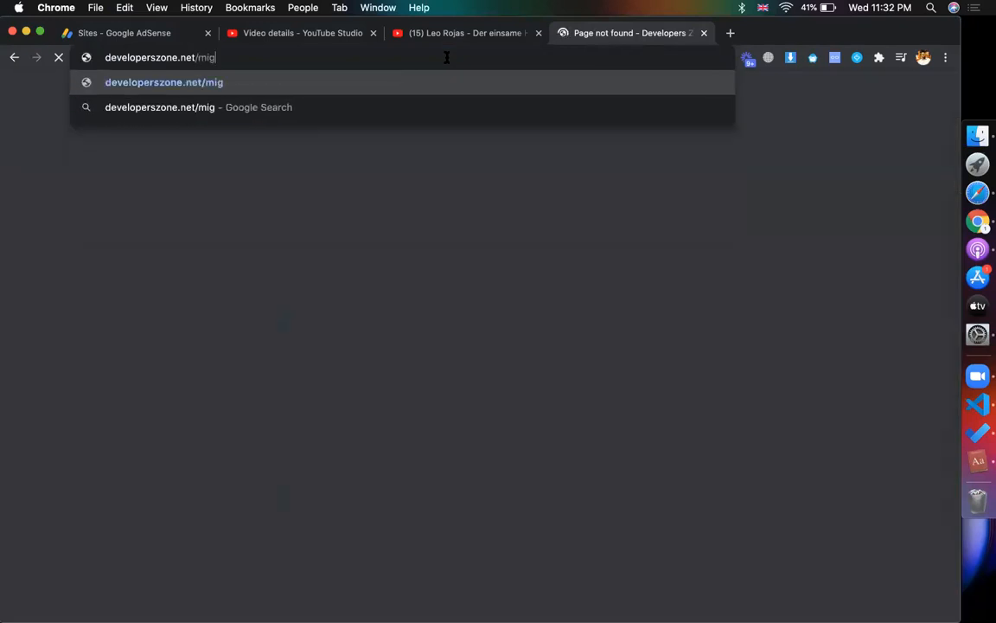
type("ration")
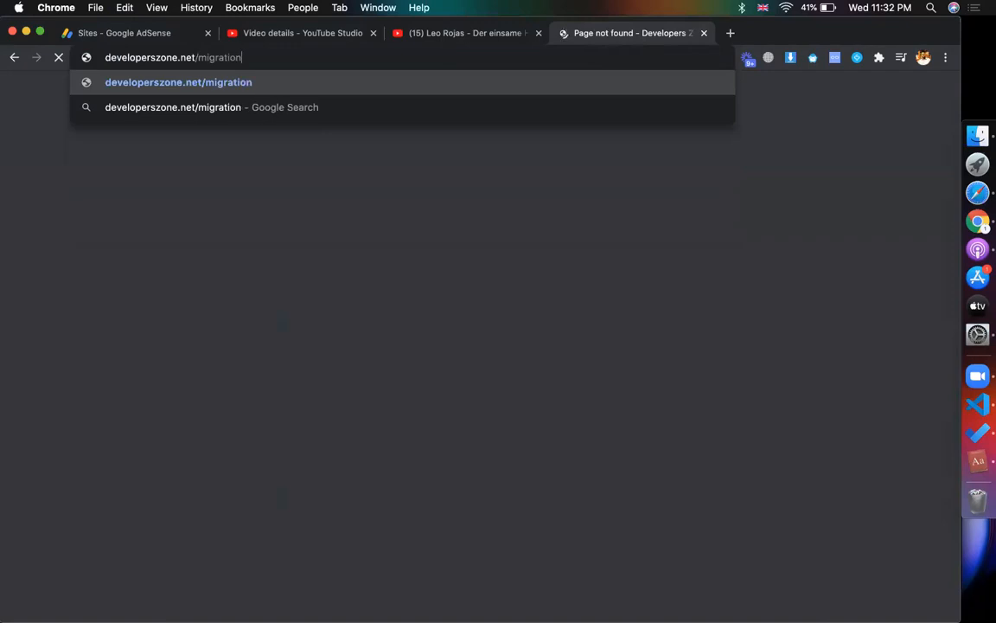
type("/wp-admin")
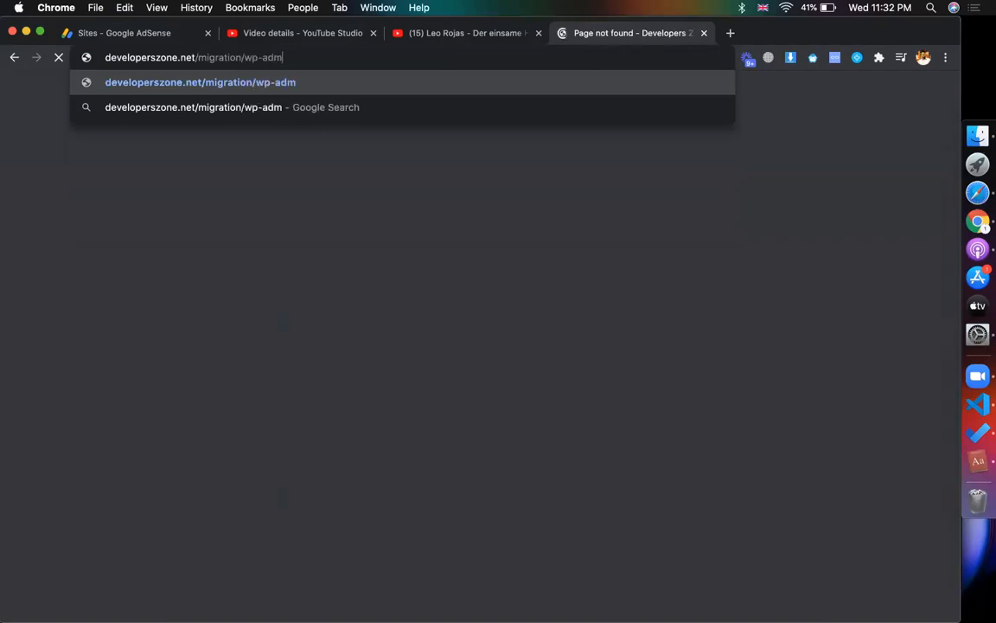
key("Return")
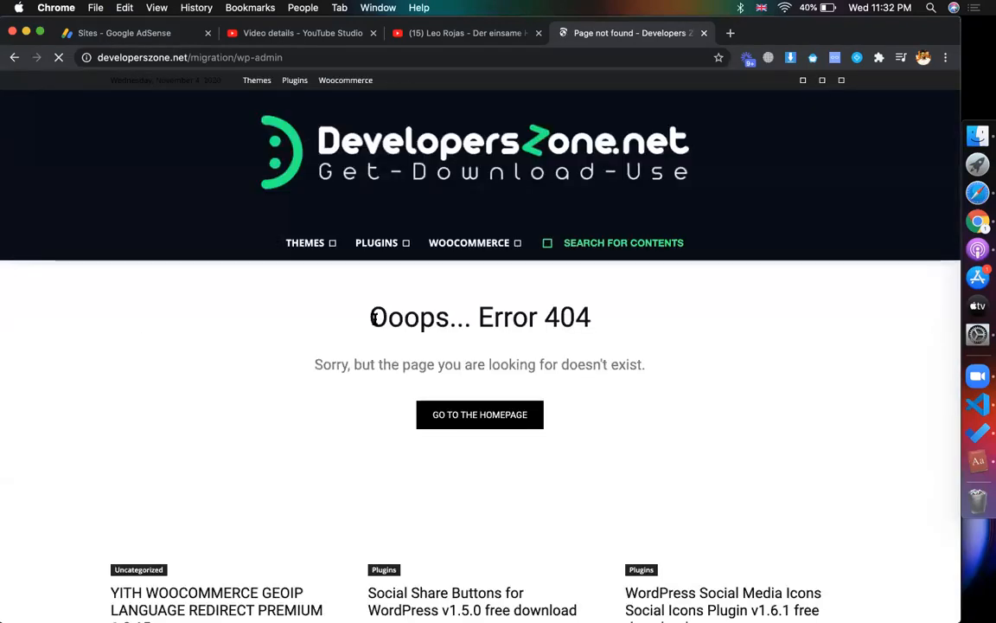
Step: Open the WordPress login page under developerszone.net/migration using the site's hidden login token in the address
left_click(275, 57)
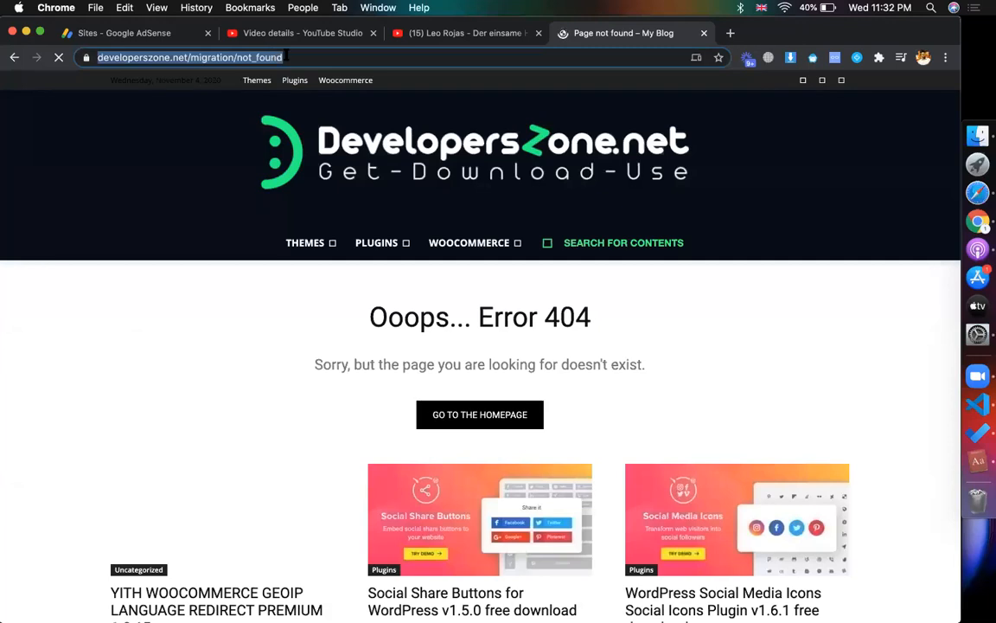
left_click(286, 55)
key("BackSpace")
key("BackSpace")
key("BackSpace")
key("BackSpace")
key("BackSpace")
key("BackSpace")
key("BackSpace")
key("BackSpace")
key("BackSpace")
key("BackSpace")
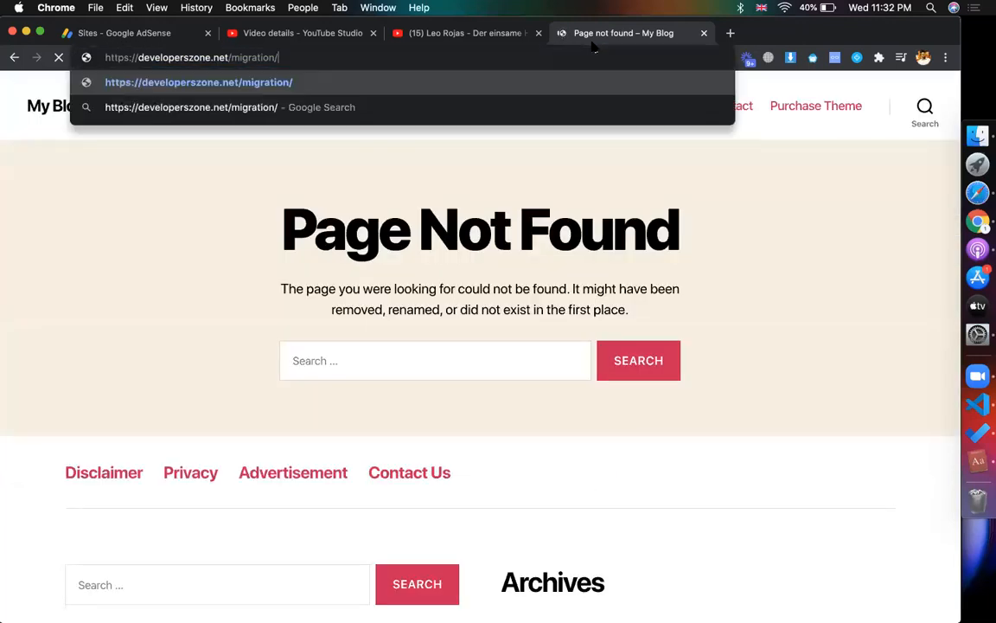
key("Return")
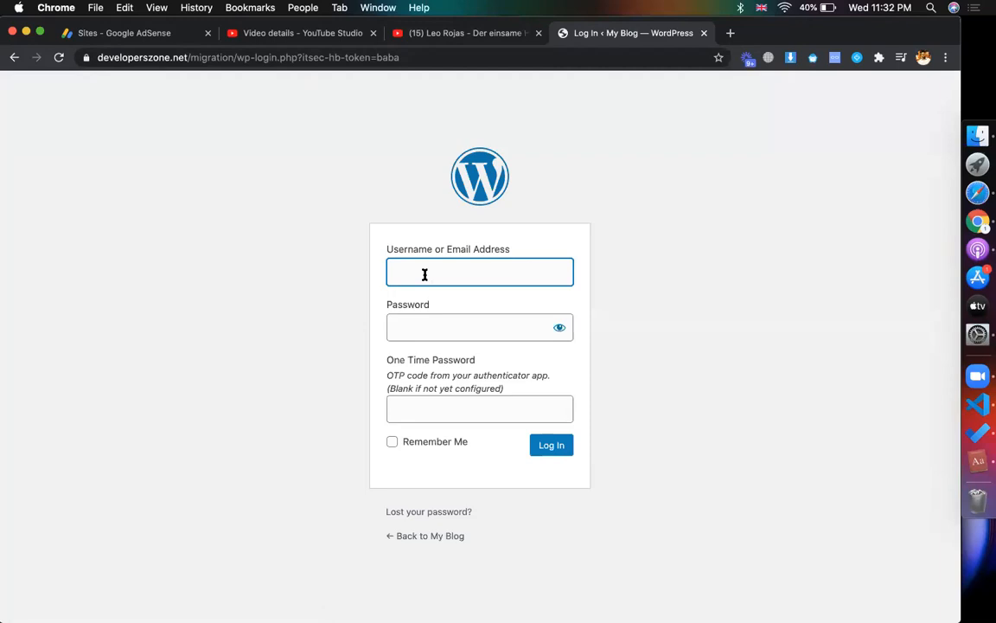
Step: Fill in the WordPress login form with the username admin and the account password
type("42")
key("BackSpace")
type("admin")
key("Tab")
type("a")
key("super+a")
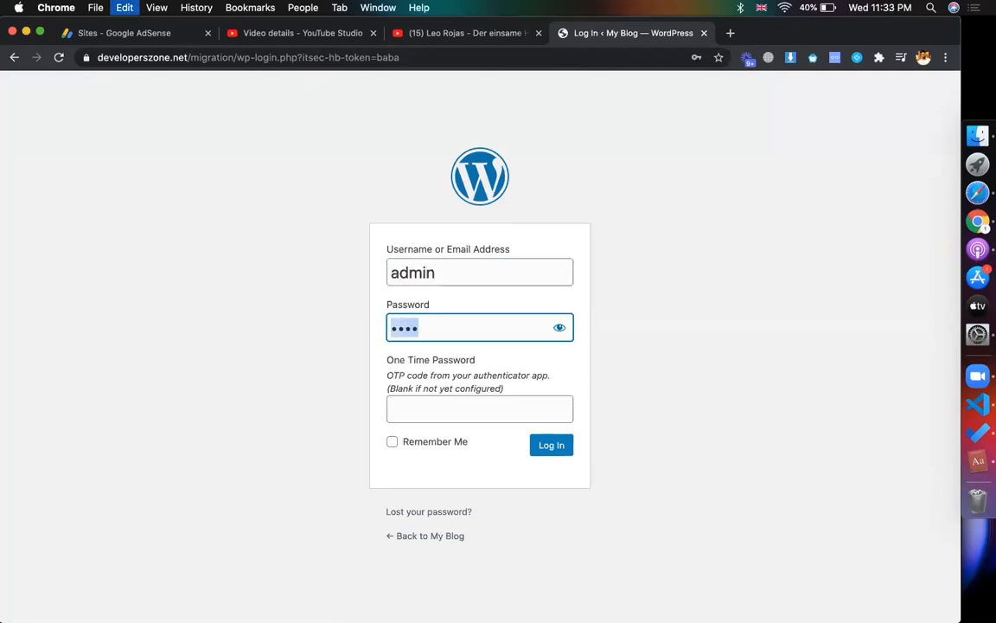
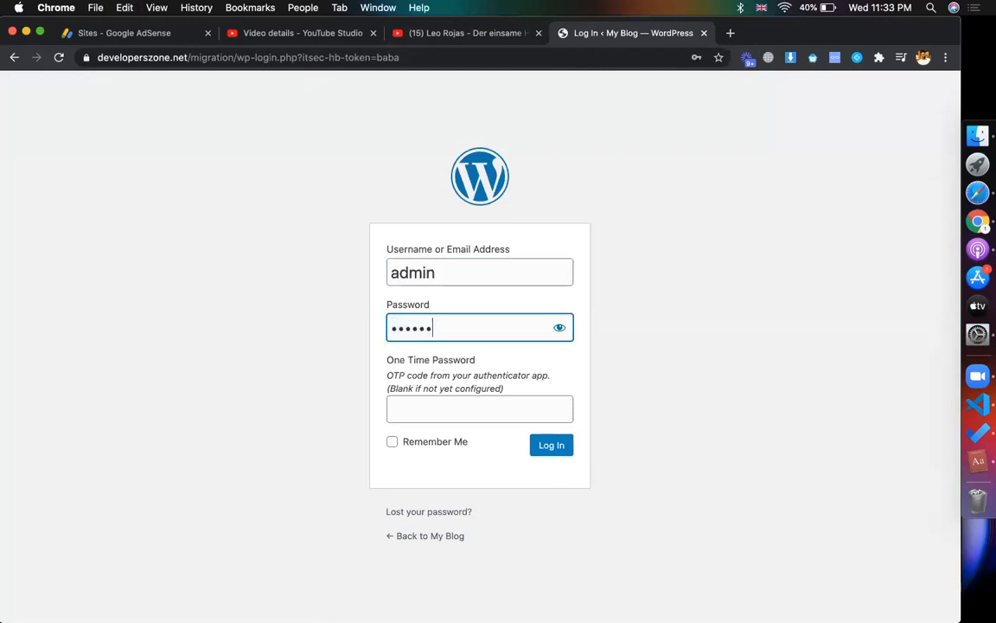
Step: Re-enter the account password, enter the one-time password from the authenticator app and log in to the WordPress dashboard
key("super+a")
left_click(424, 403)
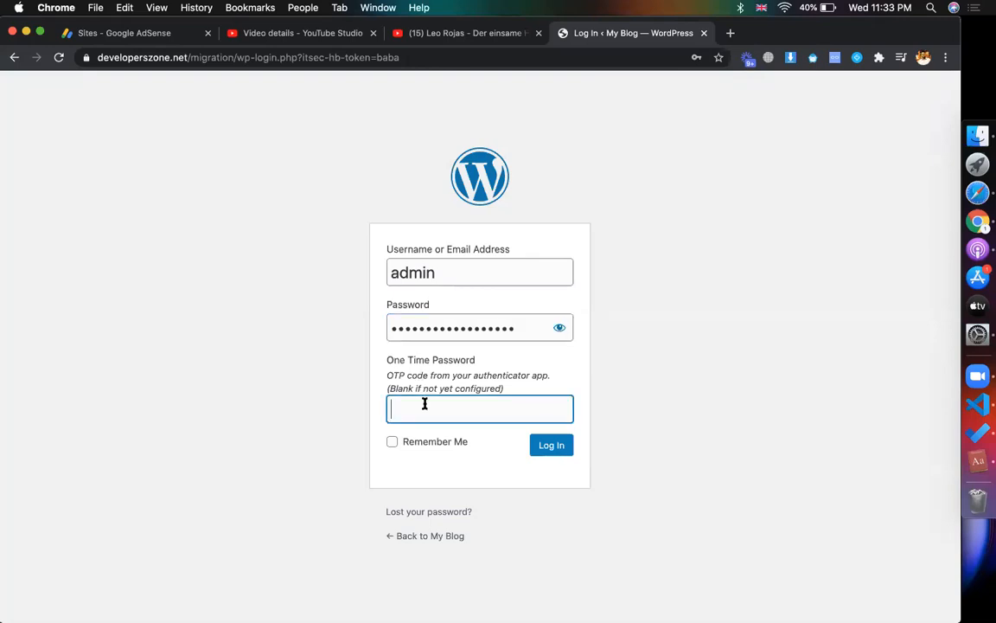
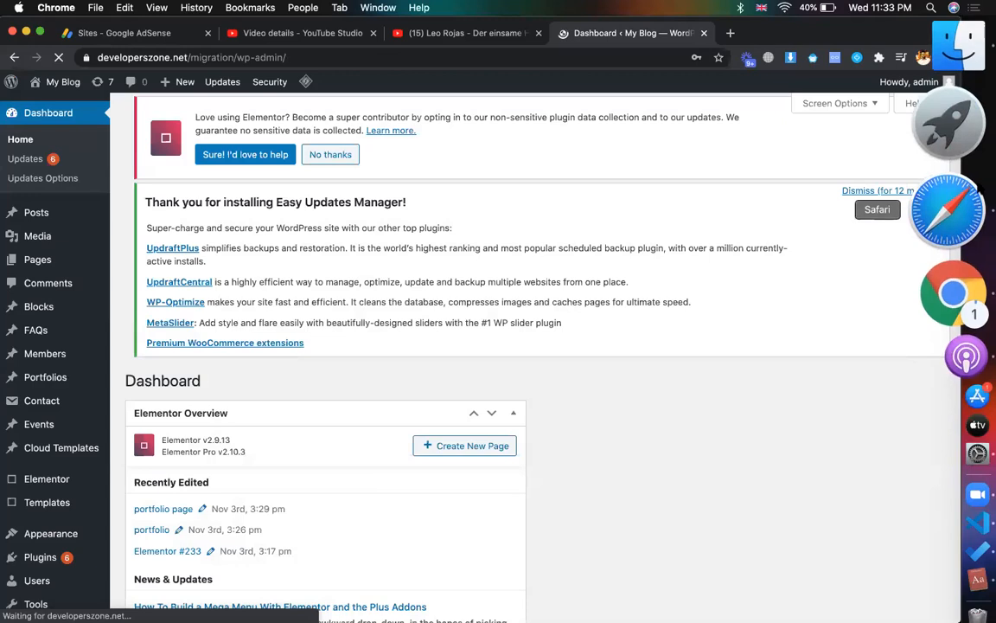
Step: Switch to Safari and look through the Facebook feed around the sponsored Speechelo post
left_click(953, 258)
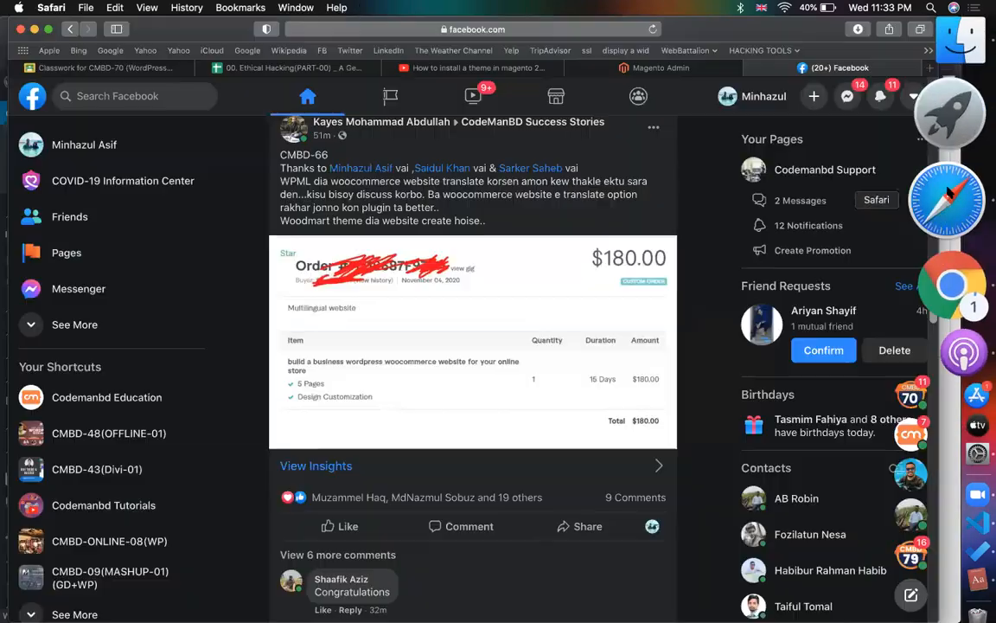
scroll(626, 271, "up", 6)
scroll(627, 271, "down", 6)
scroll(626, 270, "up", 15)
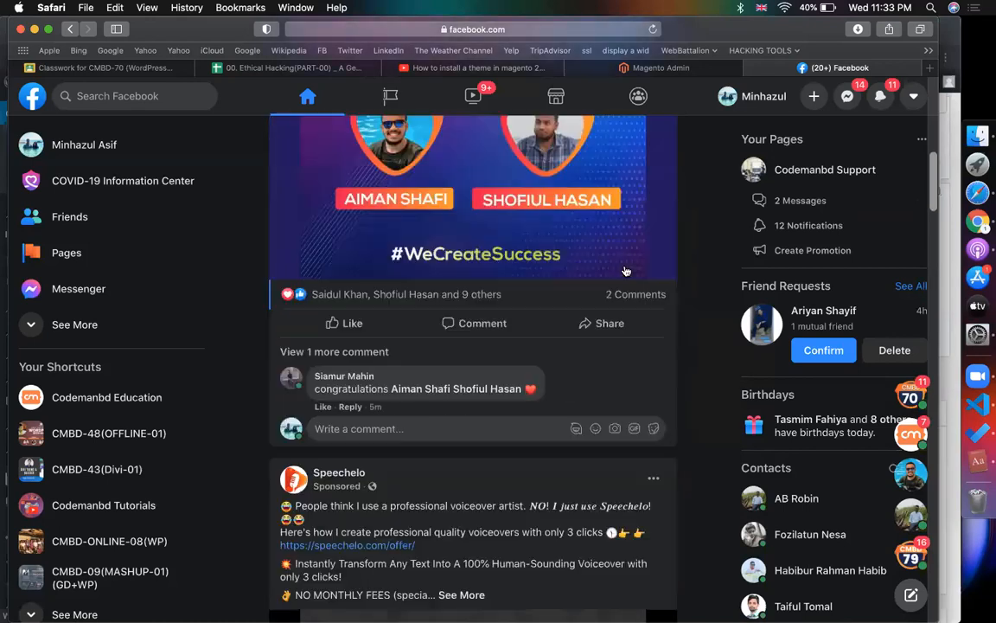
scroll(627, 270, "down", 3)
scroll(626, 271, "down", 5)
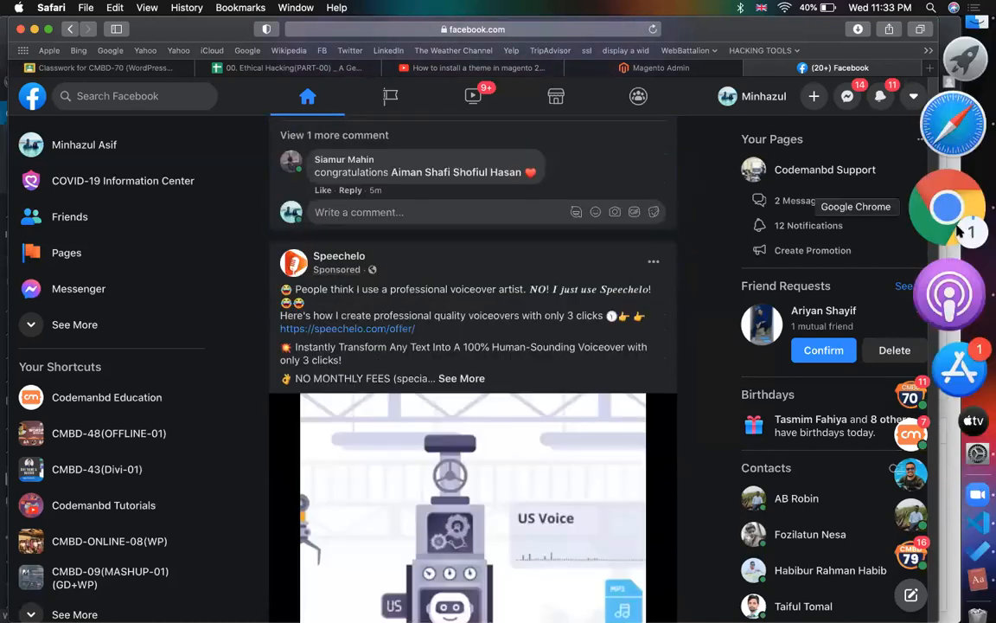
Step: Switch back to Chrome and save the WordPress login credentials in the browser
left_click(947, 201)
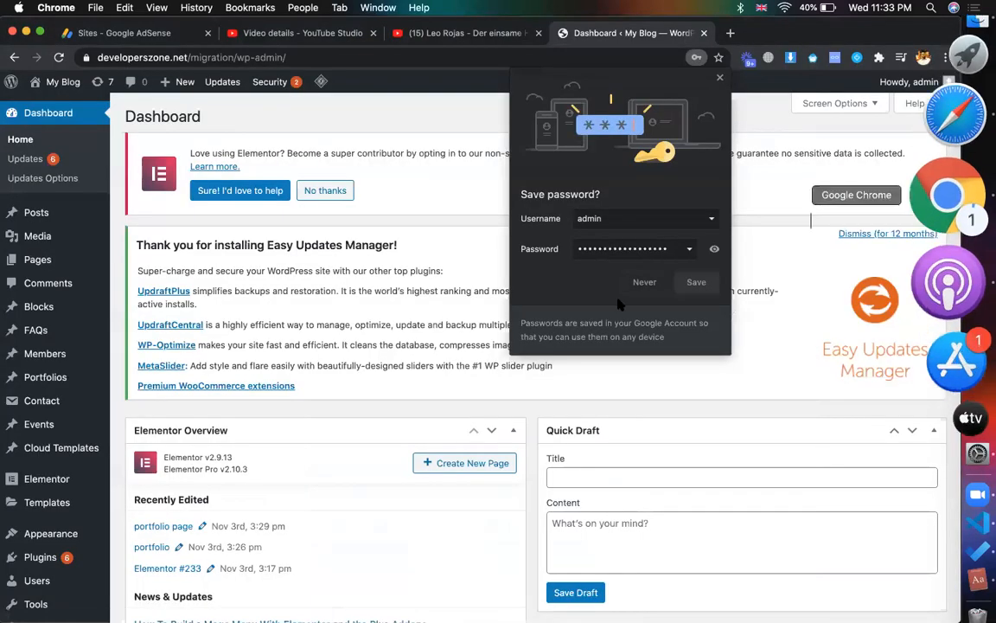
left_click(711, 277)
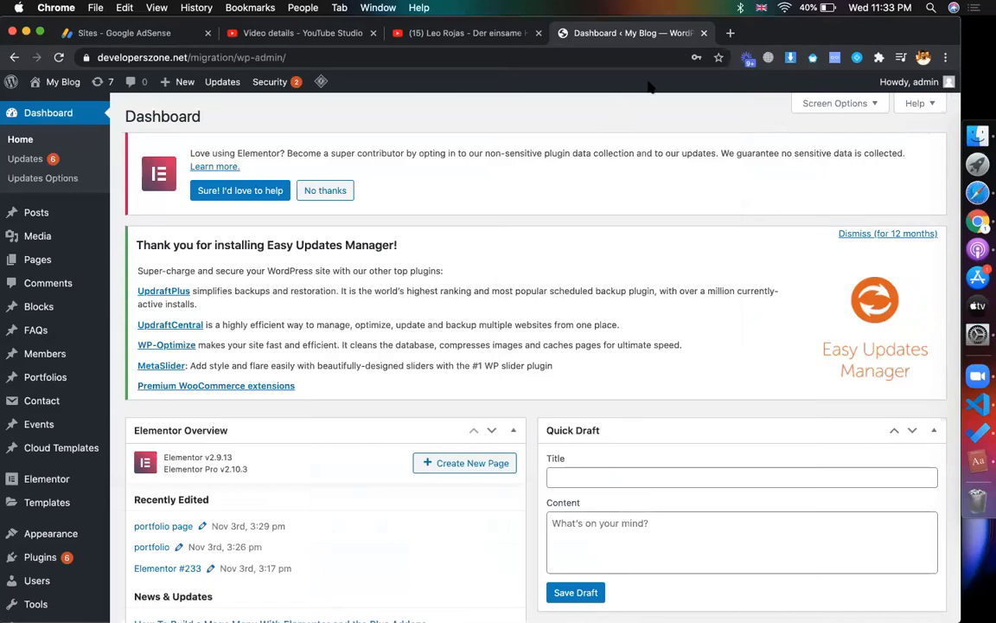
Step: Open fiverr.com in a new tab and look through the list of installed browser extensions
left_click(730, 33)
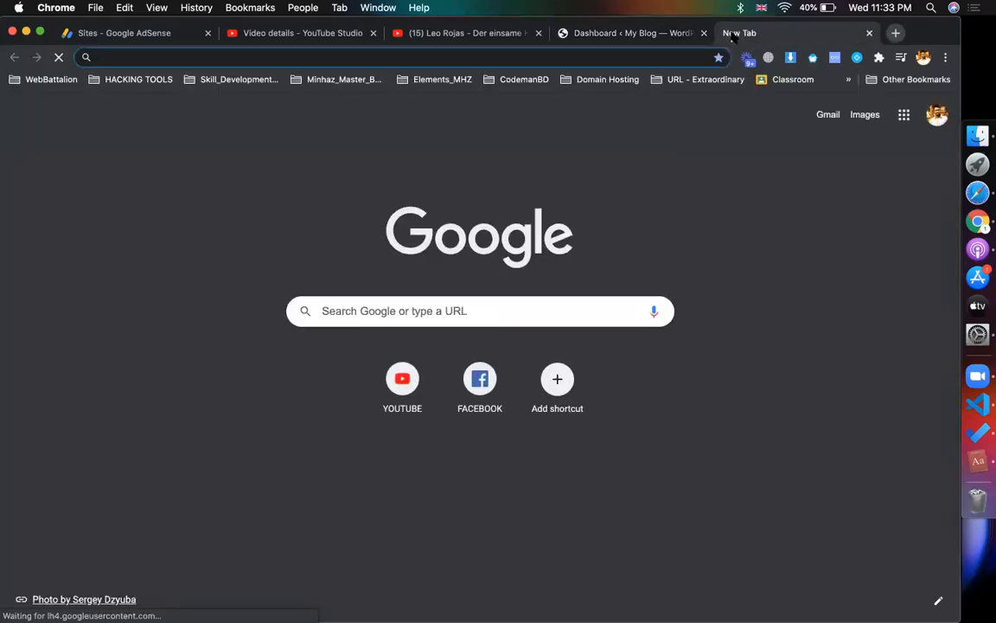
type("fiverr")
key("Return")
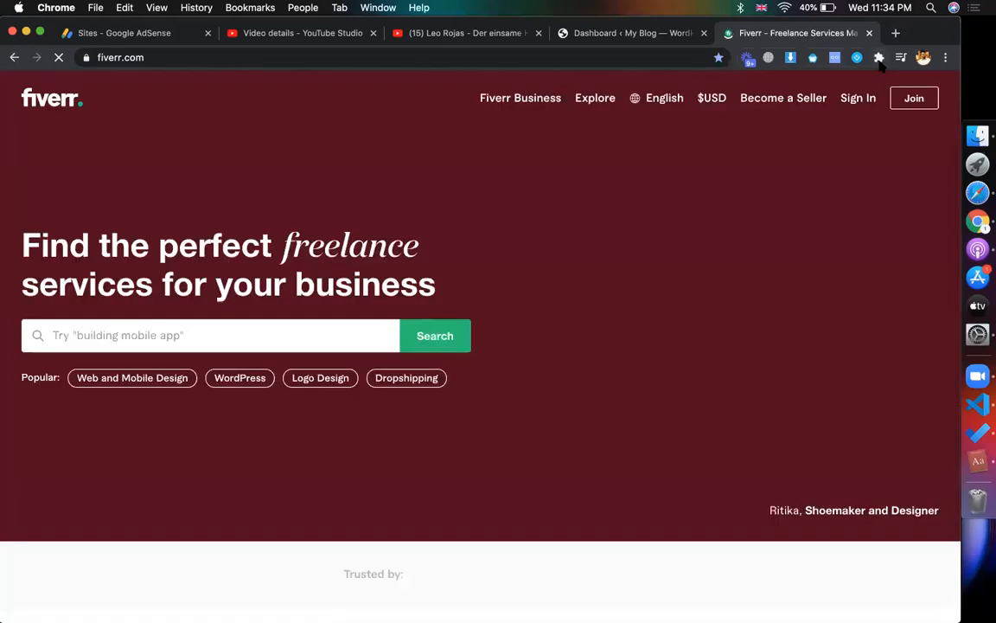
left_click(880, 57)
scroll(735, 254, "down", 5)
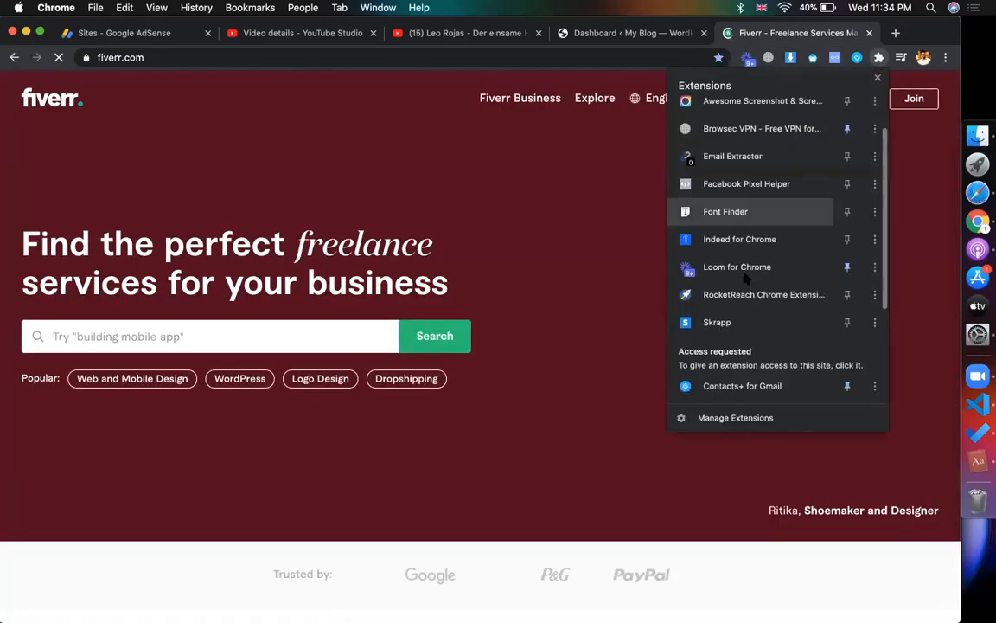
left_click(478, 222)
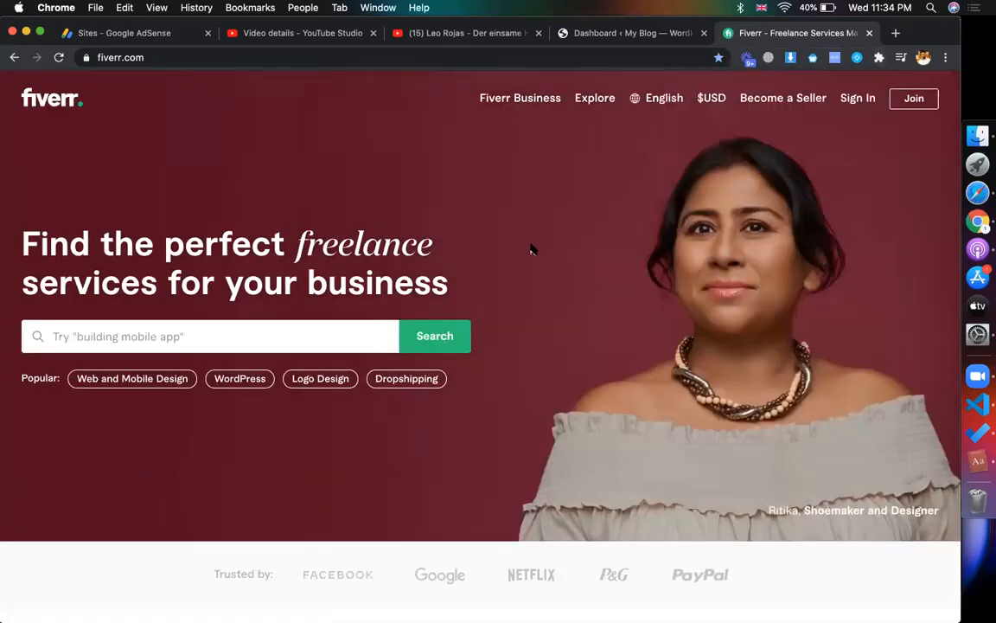
Step: Search Google for "facebook pixel chrome extension" in a new tab and open the Facebook Pixel Helper page in the Chrome Web Store
left_click(896, 33)
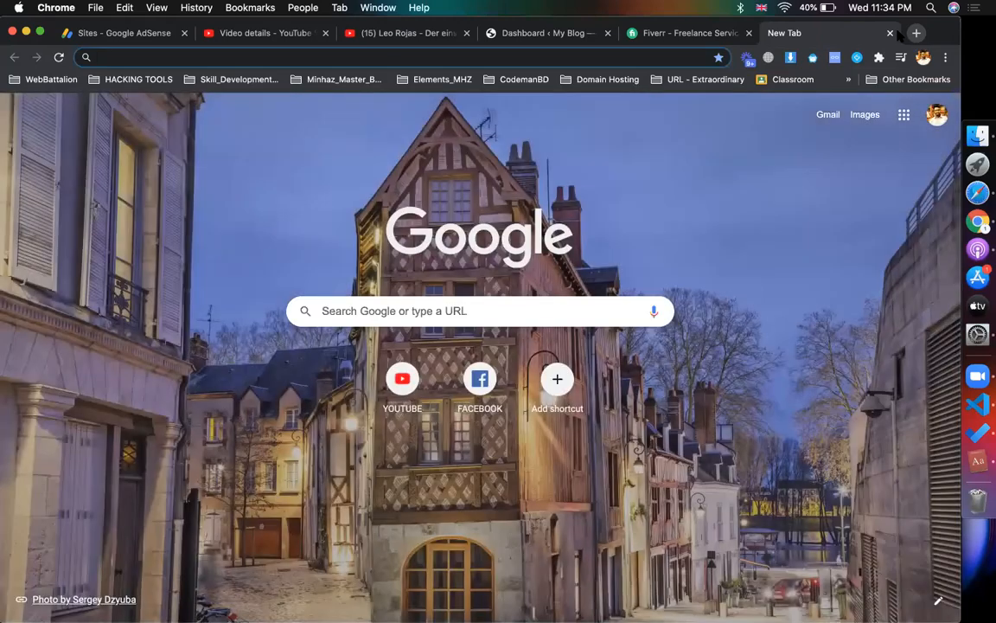
type("facebook")
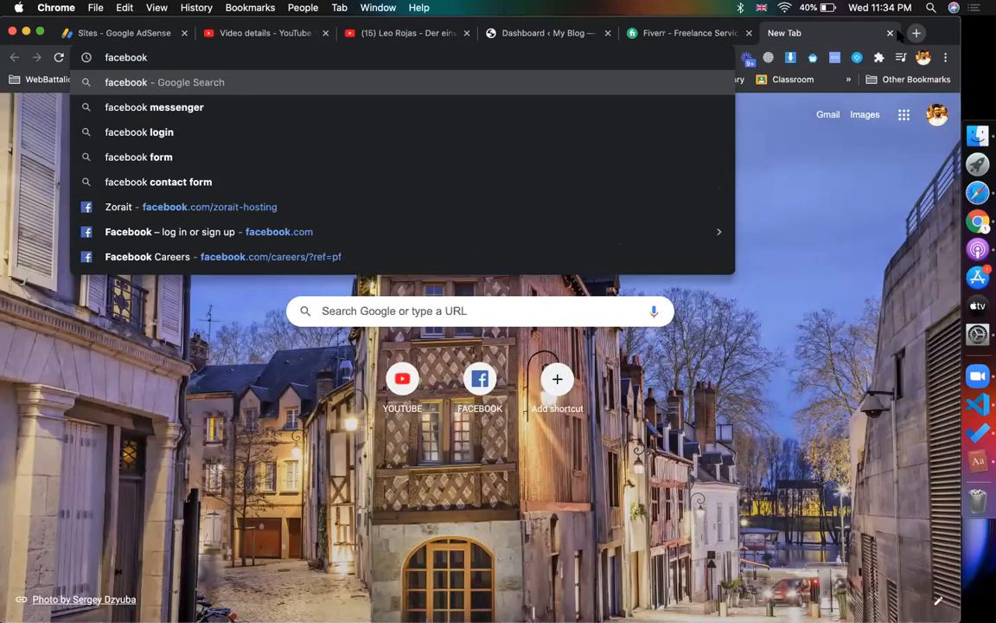
type(" p")
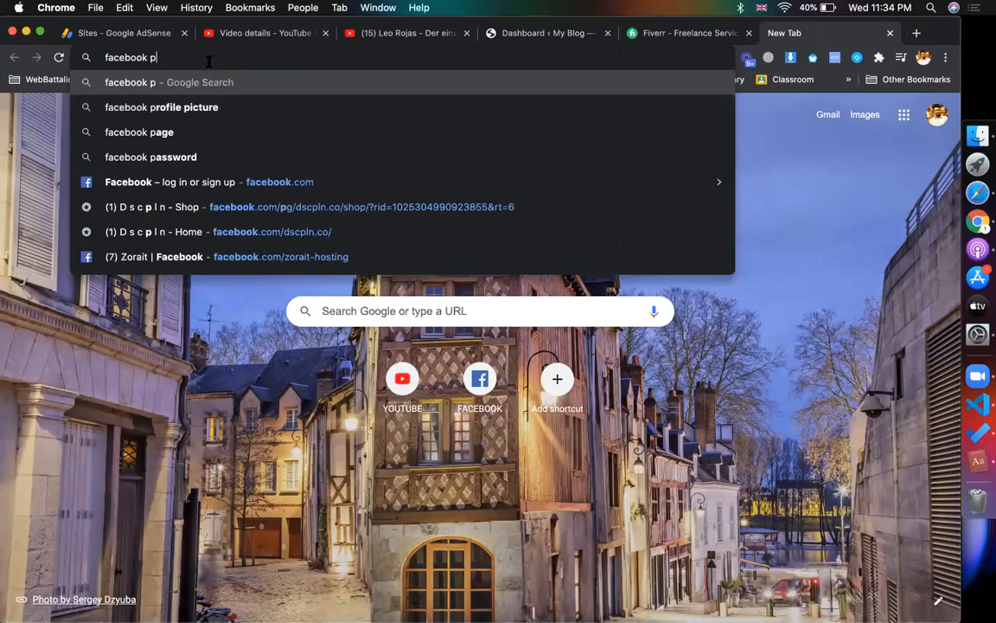
type("ixel chrome")
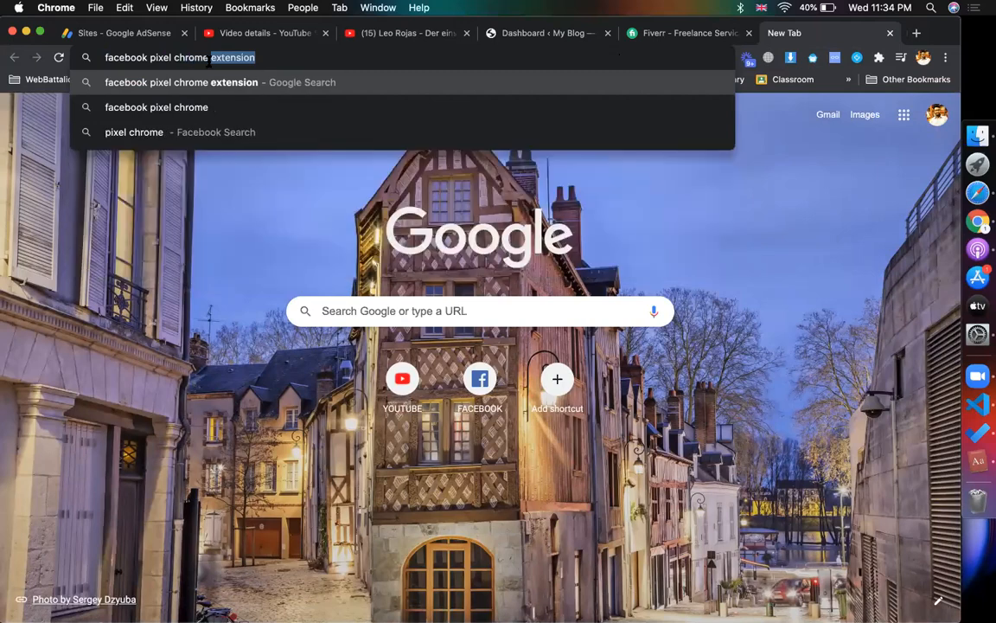
key("Return")
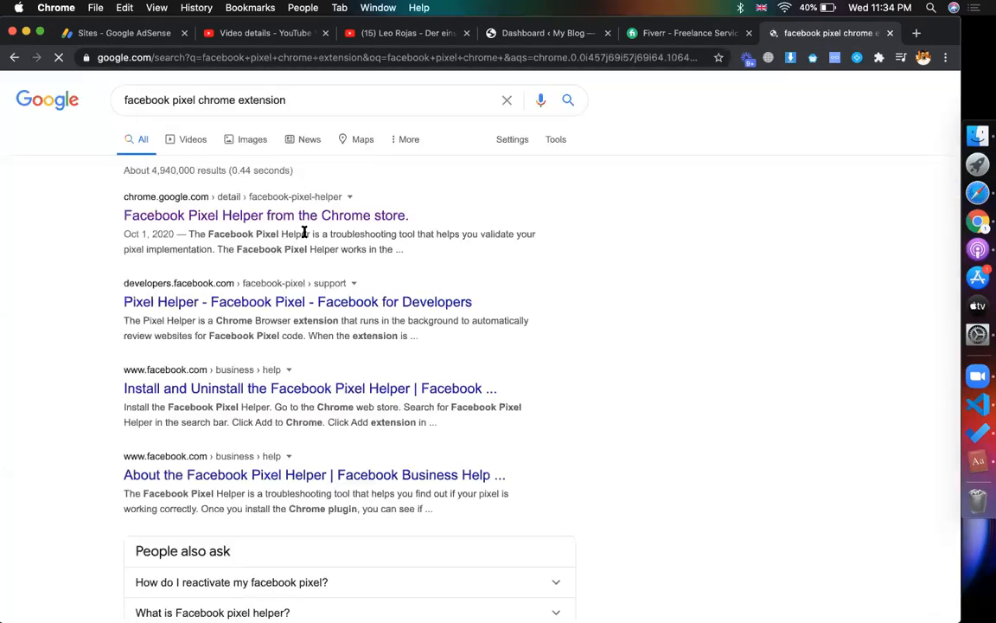
left_click(263, 216)
left_click(335, 55)
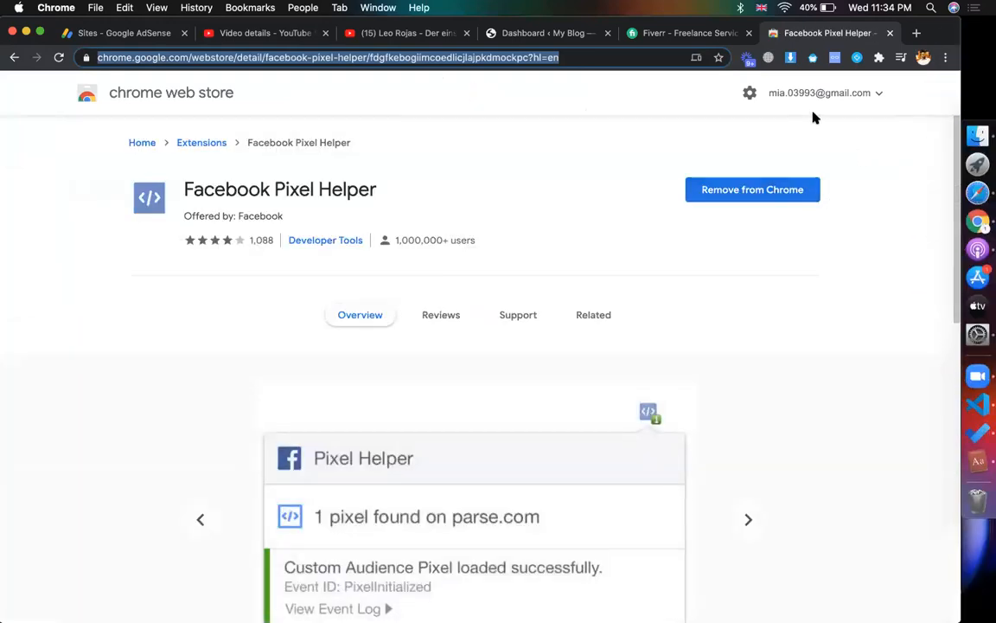
Step: Pin the Facebook Pixel Helper extension so it stays accessible in the browser
left_click(878, 57)
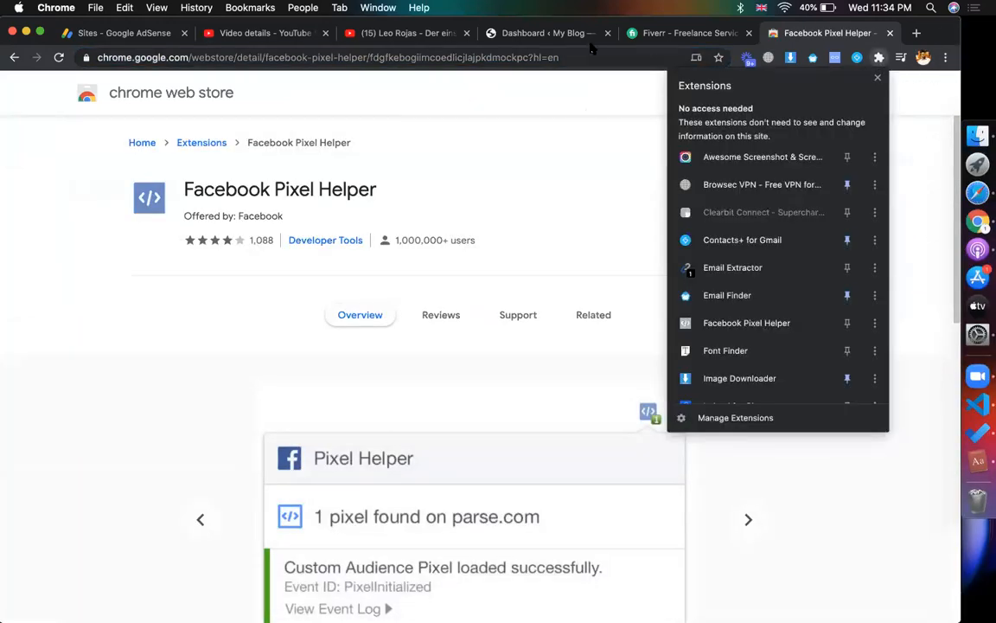
scroll(782, 285, "down", 2)
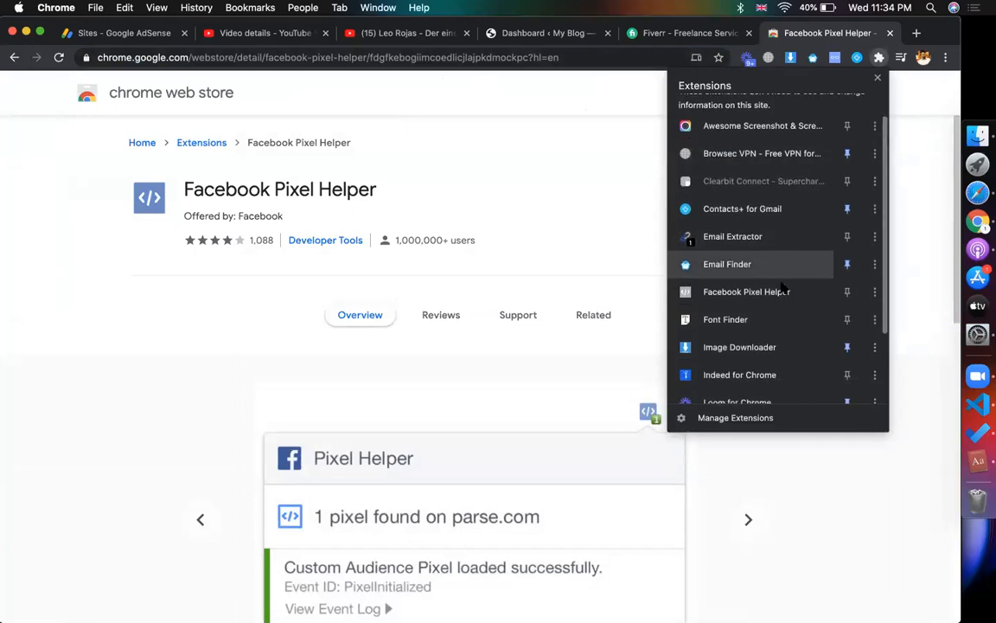
left_click(846, 282)
left_click(583, 191)
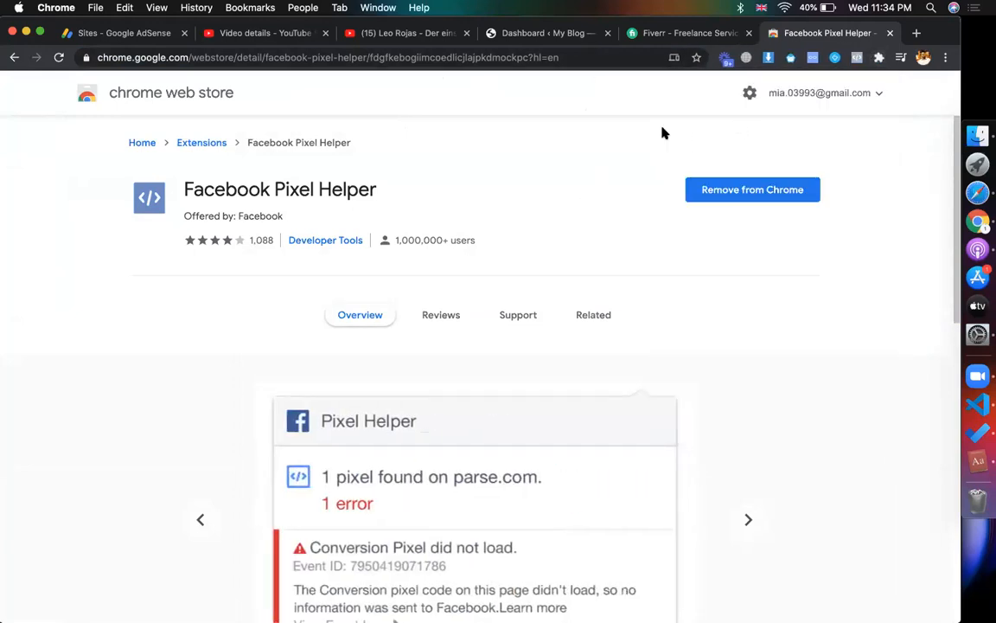
Step: Check the Fiverr homepage for Facebook pixels with Facebook Pixel Helper
left_click(682, 35)
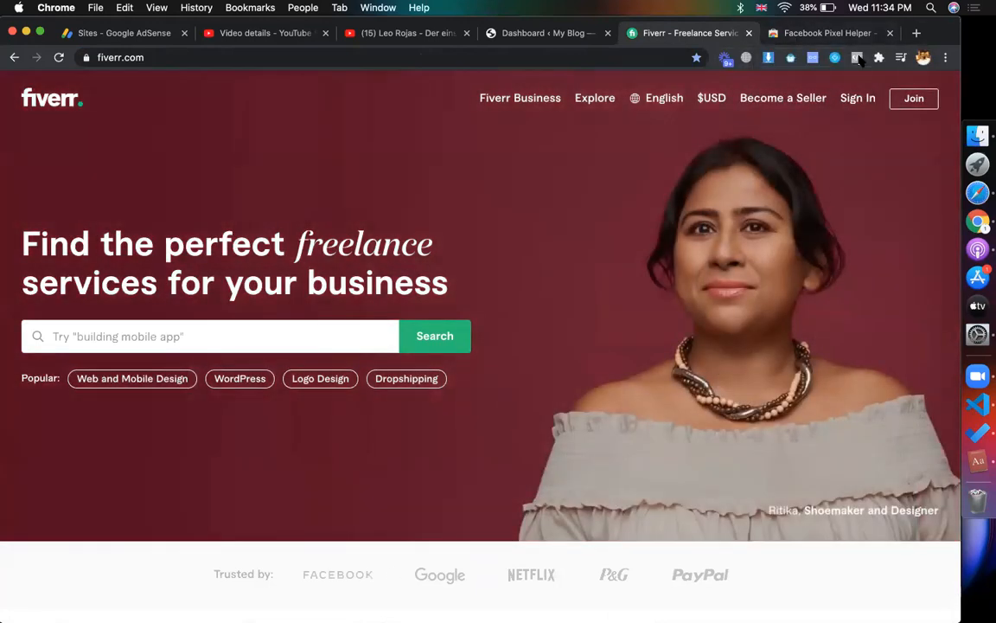
left_click(857, 58)
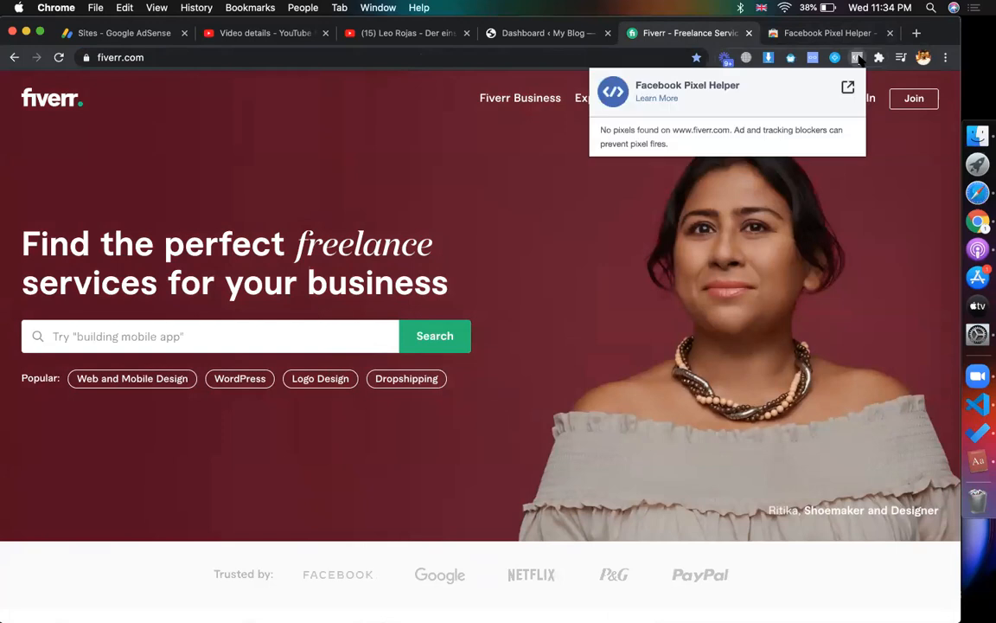
left_click(859, 59)
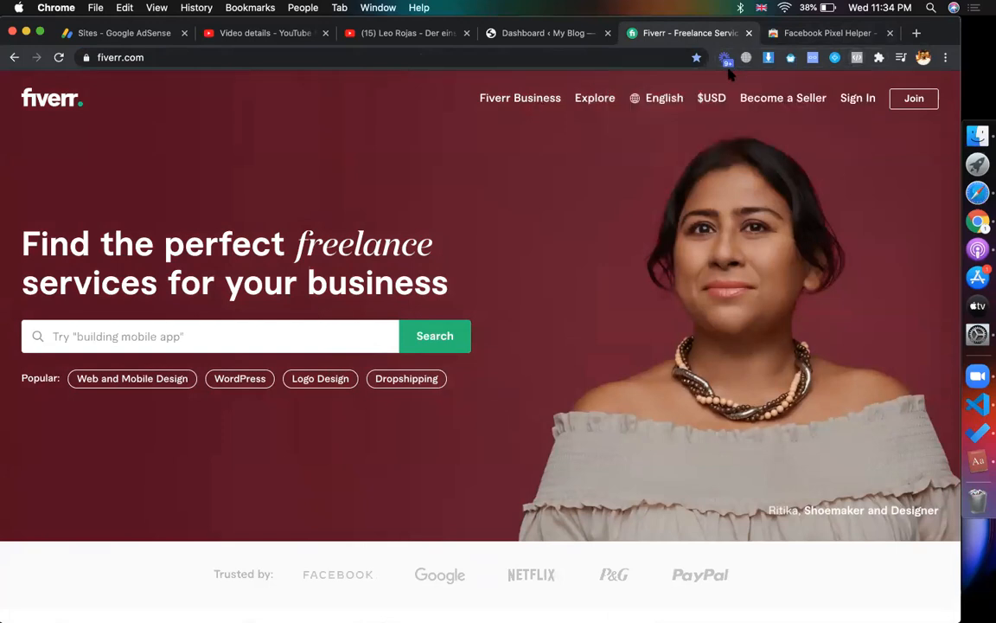
left_click(525, 35)
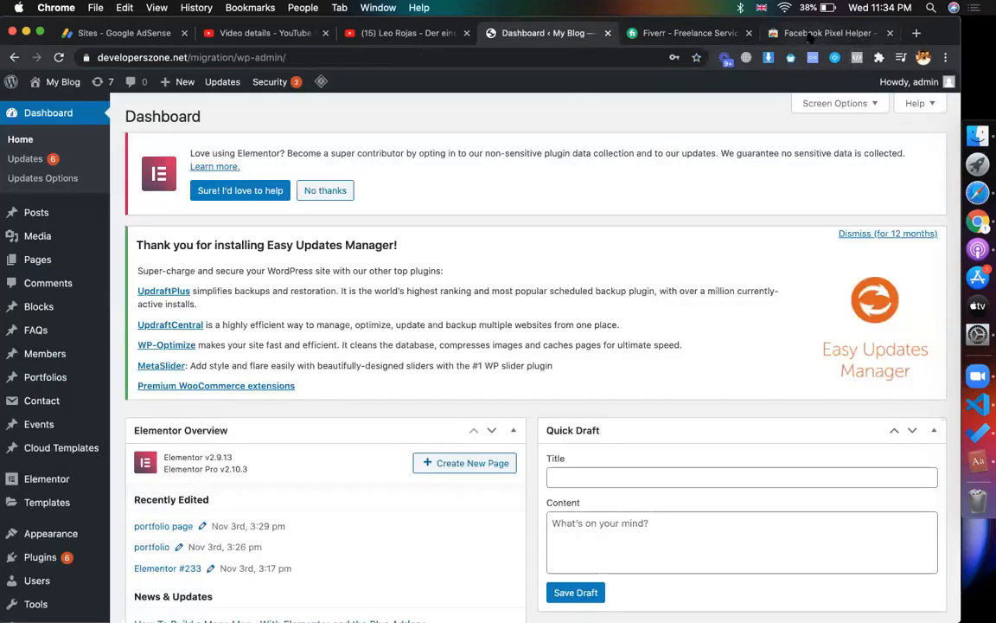
left_click(809, 35)
left_click(681, 38)
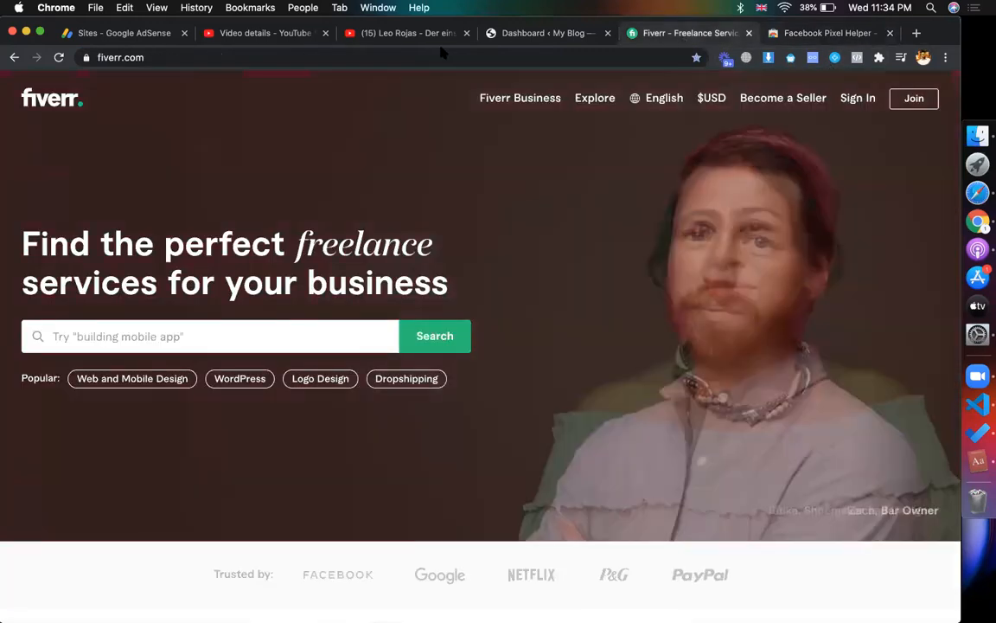
Step: Load codemanbd.com in place of the Fiverr page and examine its pixels with Facebook Pixel Helper
left_click(292, 57)
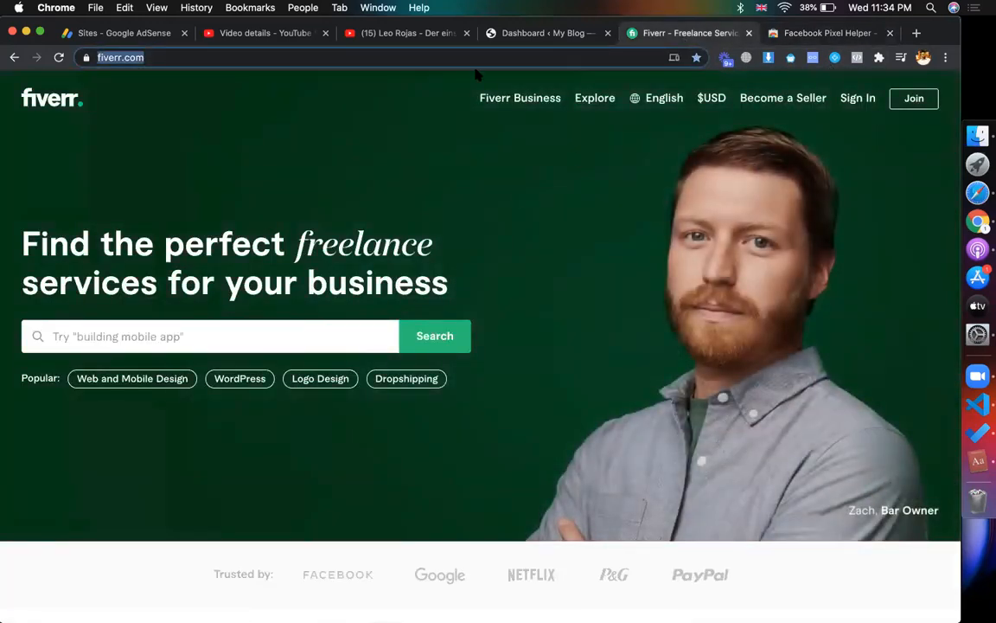
type("code")
key("Return")
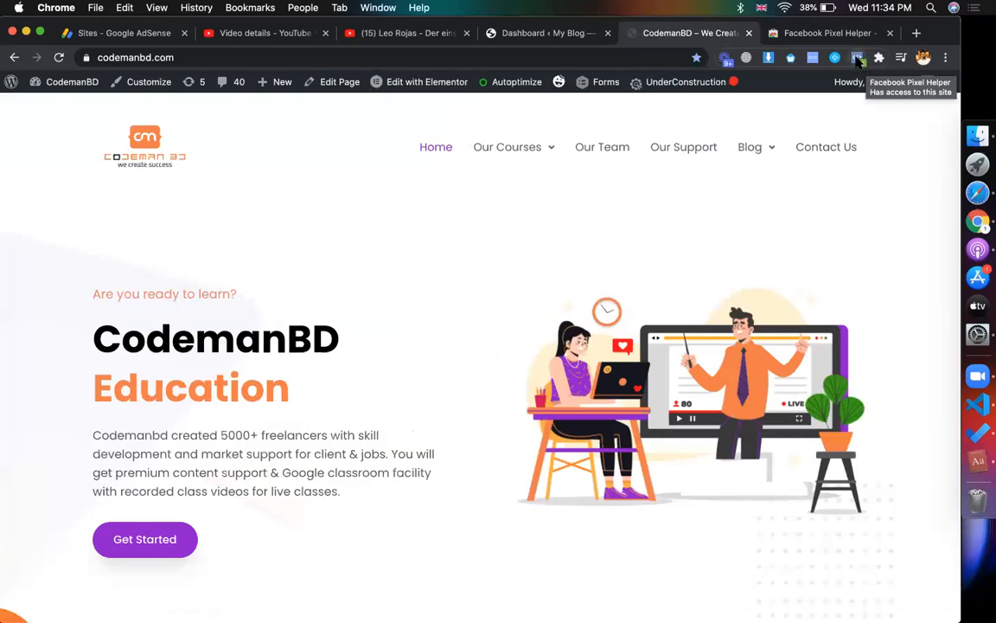
left_click(860, 58)
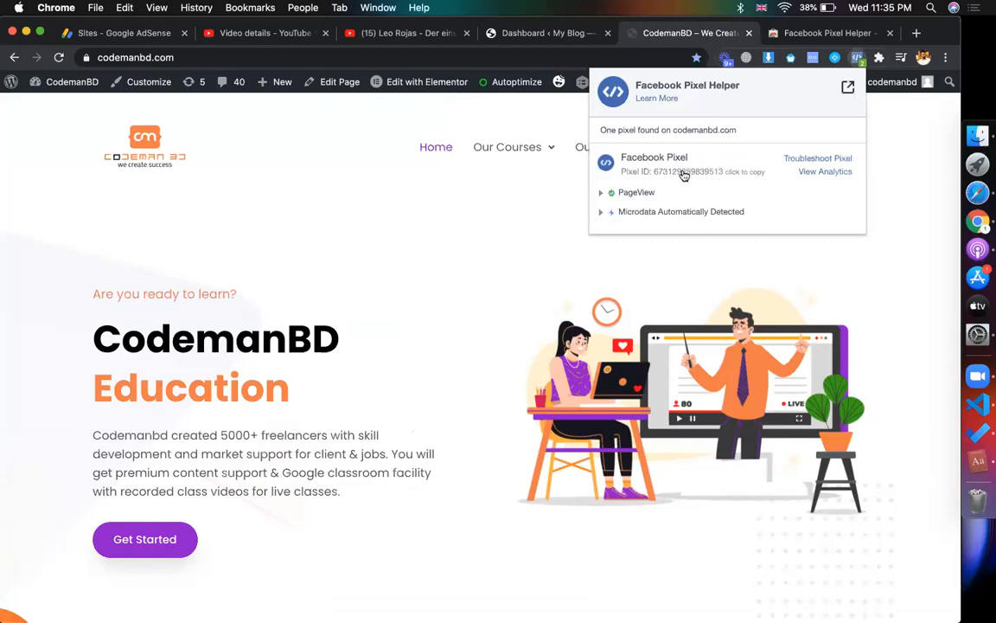
left_click(787, 32)
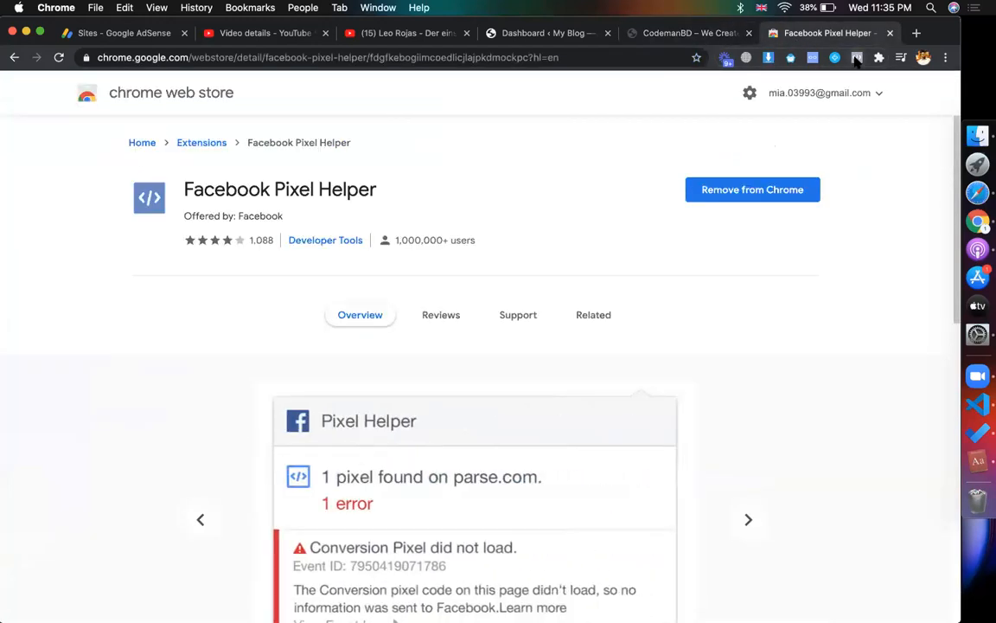
left_click(714, 38)
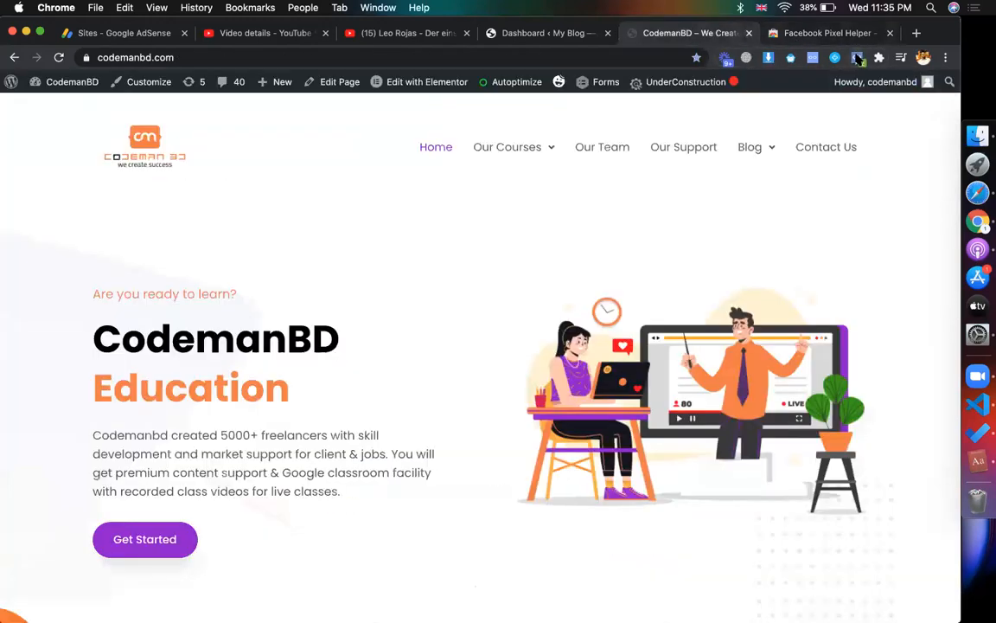
Step: Switch to Safari and start a new material in the Google Classroom classwork for CMBD-70 (WordPress & eCommerce)
left_click(978, 192)
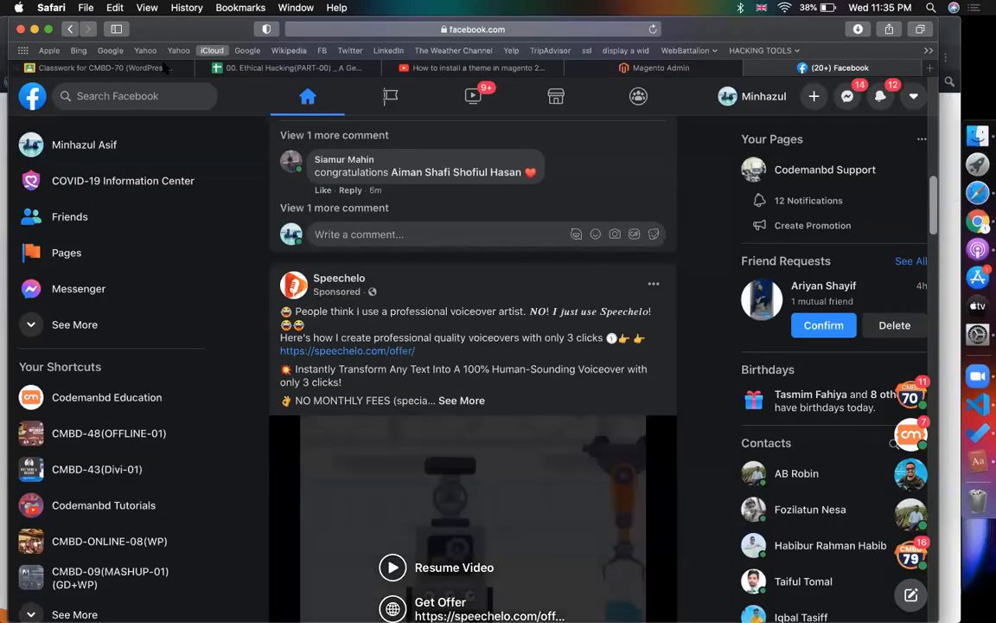
left_click(156, 67)
left_click(264, 150)
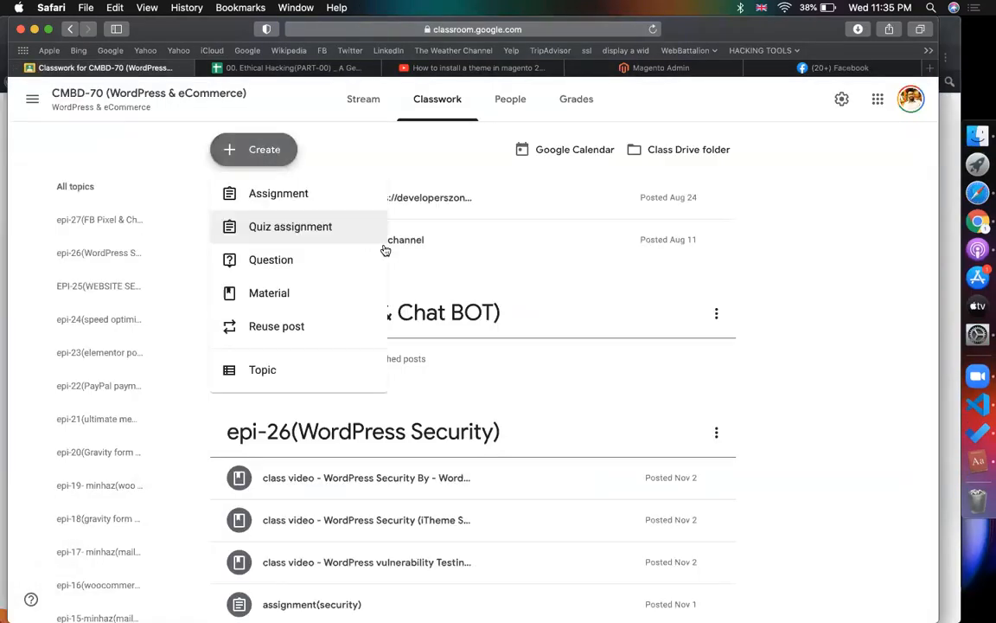
left_click(294, 296)
Step: Title the material "get fb pixel chrome ext to check"
type("get fb")
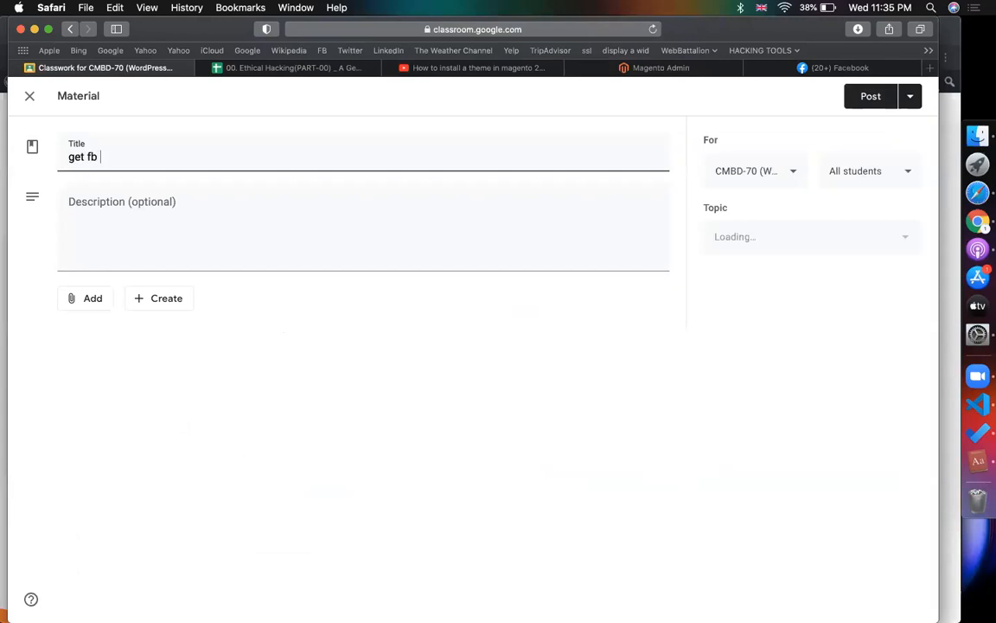
type(" pixel chrome etx to check")
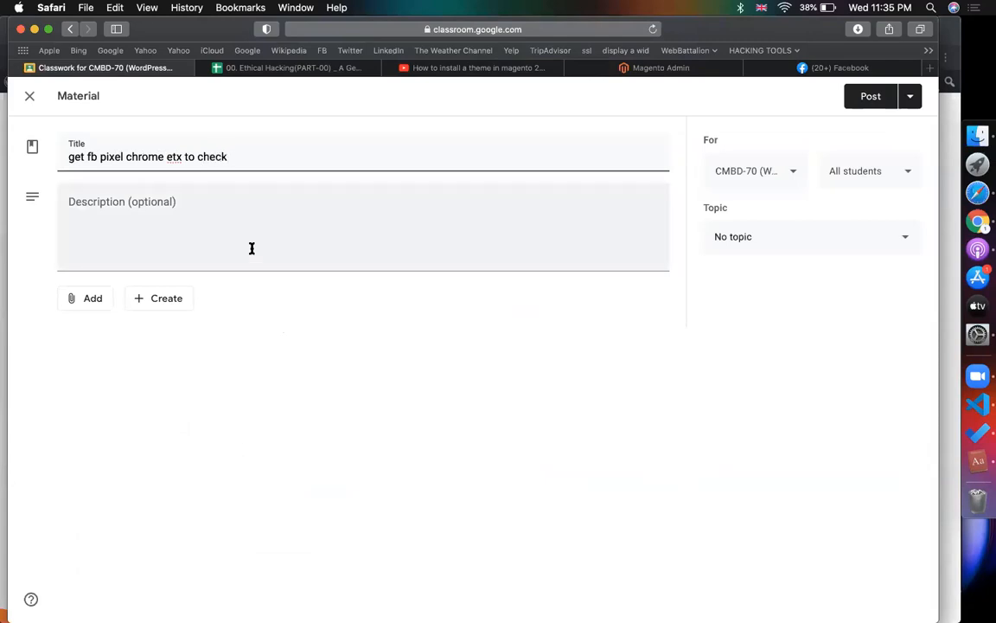
double_click(176, 157)
type("ext")
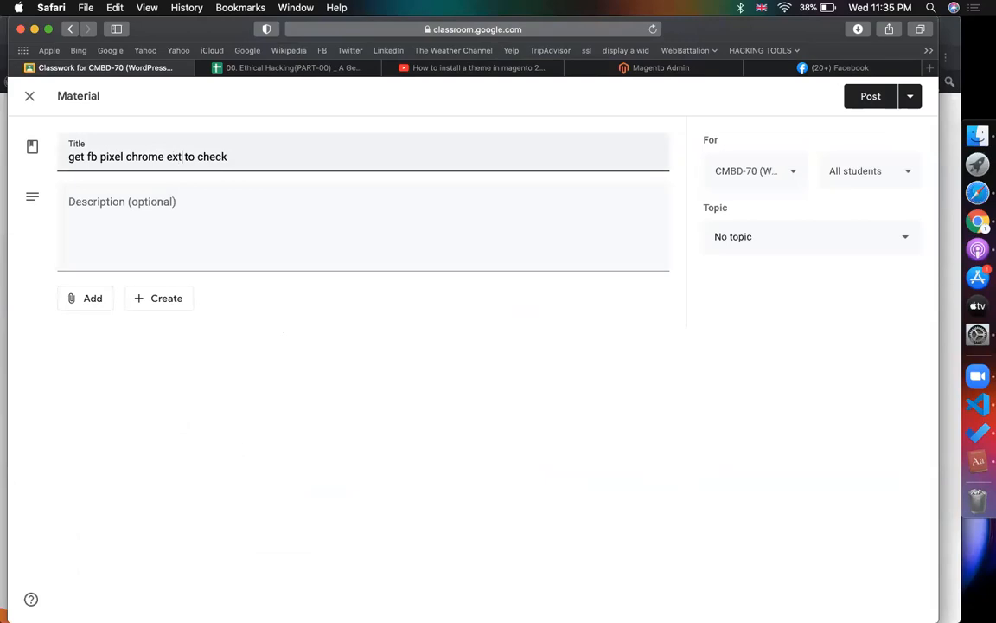
Step: Attach the copied Chrome Web Store link for Facebook Pixel Helper to the material
left_click(82, 294)
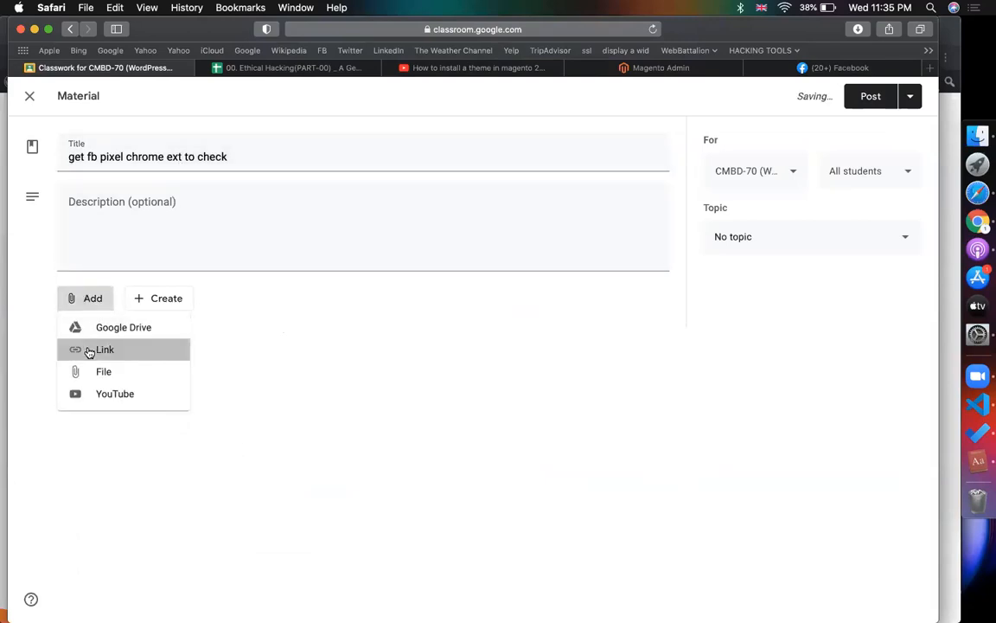
left_click(87, 350)
type("https://chrome.google.com/")
key("Return")
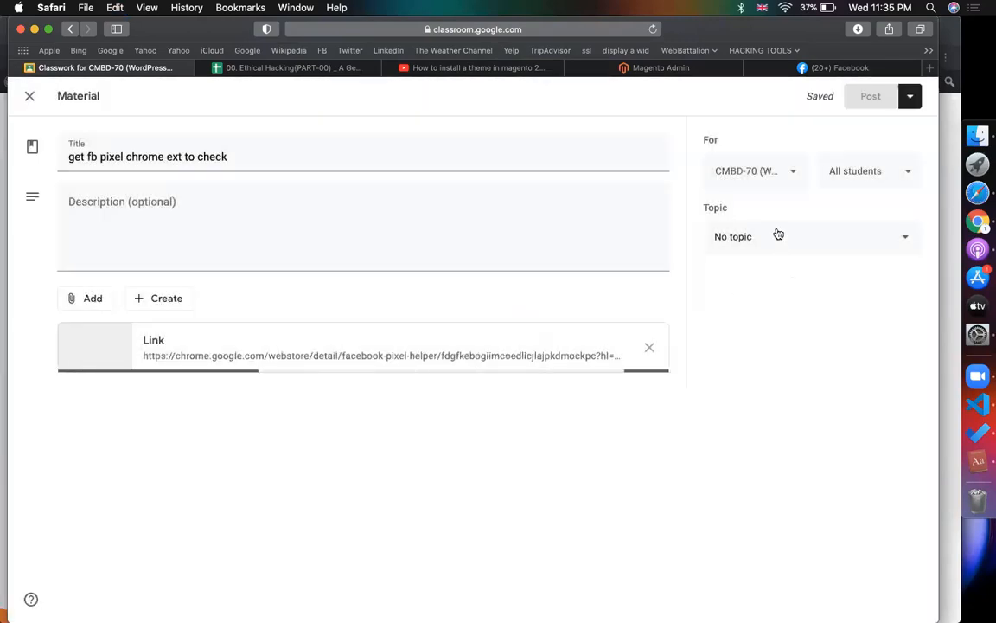
Step: Assign the material to the topic epi-27(FB Pixel & Chat BOT) and post it
left_click(776, 231)
scroll(759, 557, "down", 3)
scroll(761, 558, "down", 5)
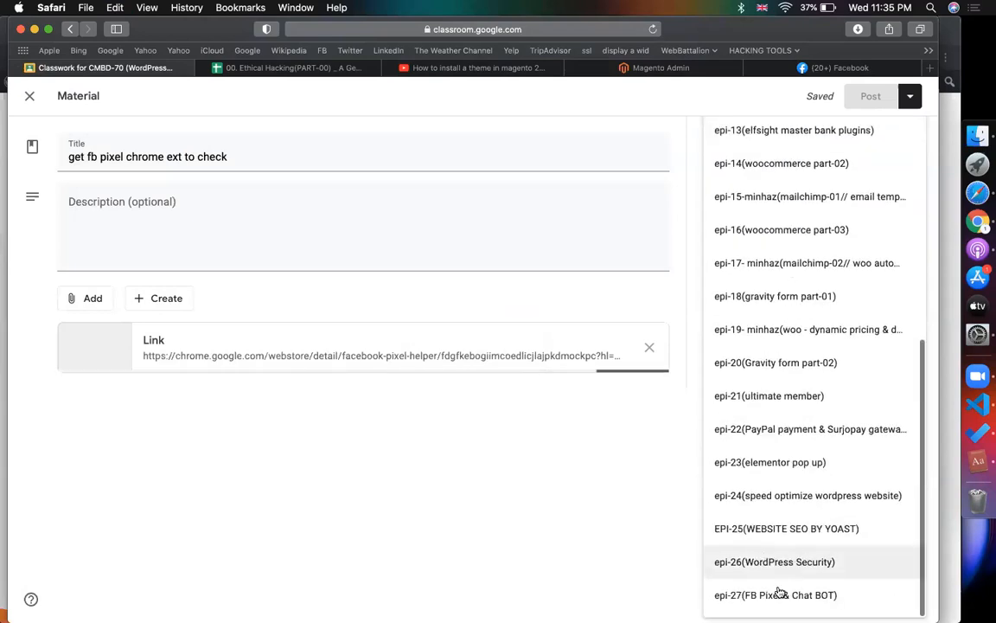
left_click(783, 595)
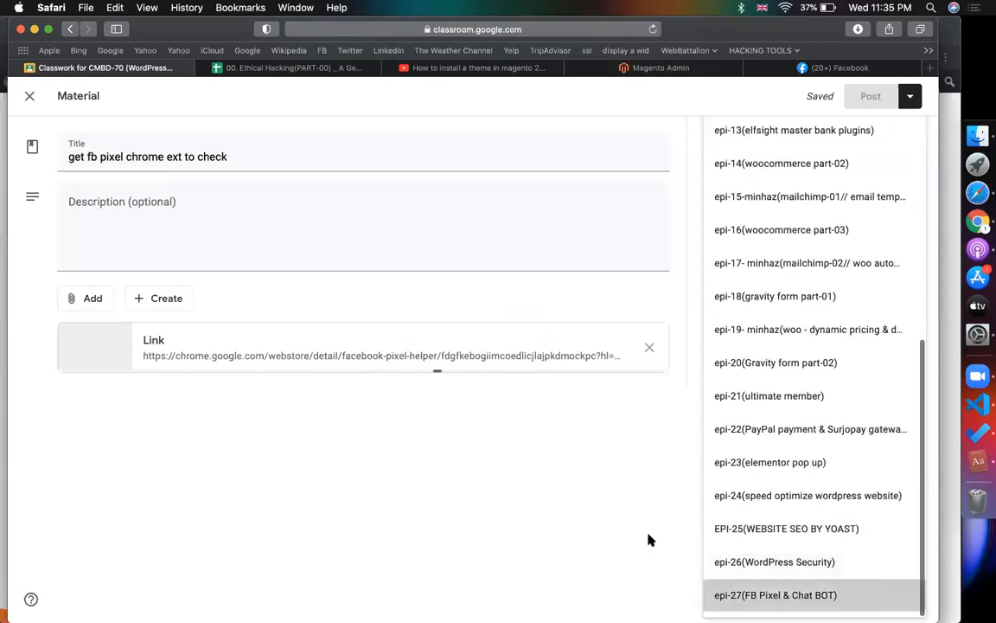
left_click(870, 97)
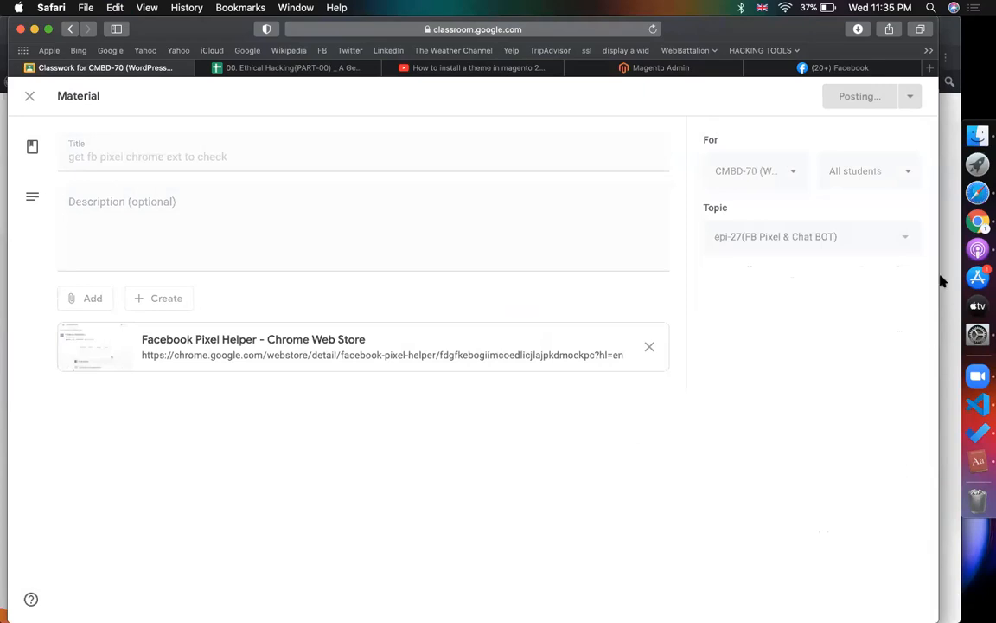
Step: Switch to Chrome's migration site dashboard, dismiss the Easy Updates Manager and Elementor notices, and move Elementor Overview down one place
left_click(961, 223)
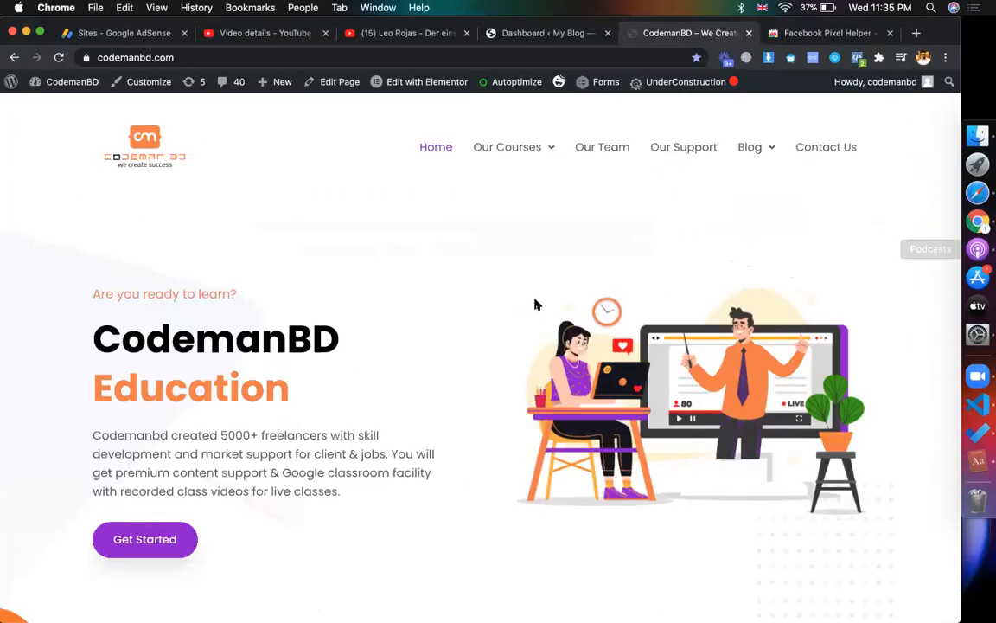
left_click(519, 34)
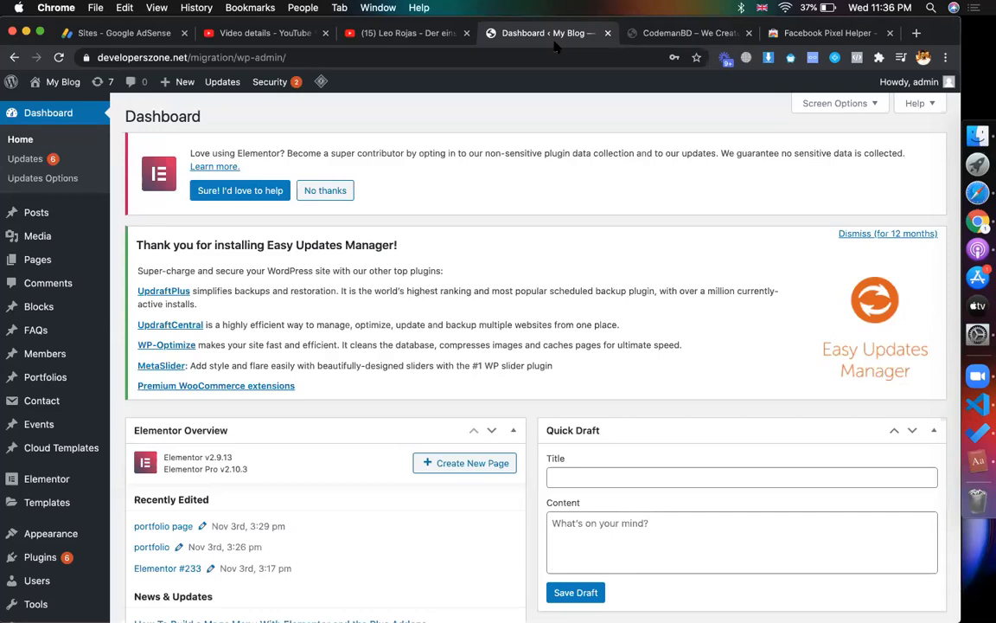
left_click(863, 231)
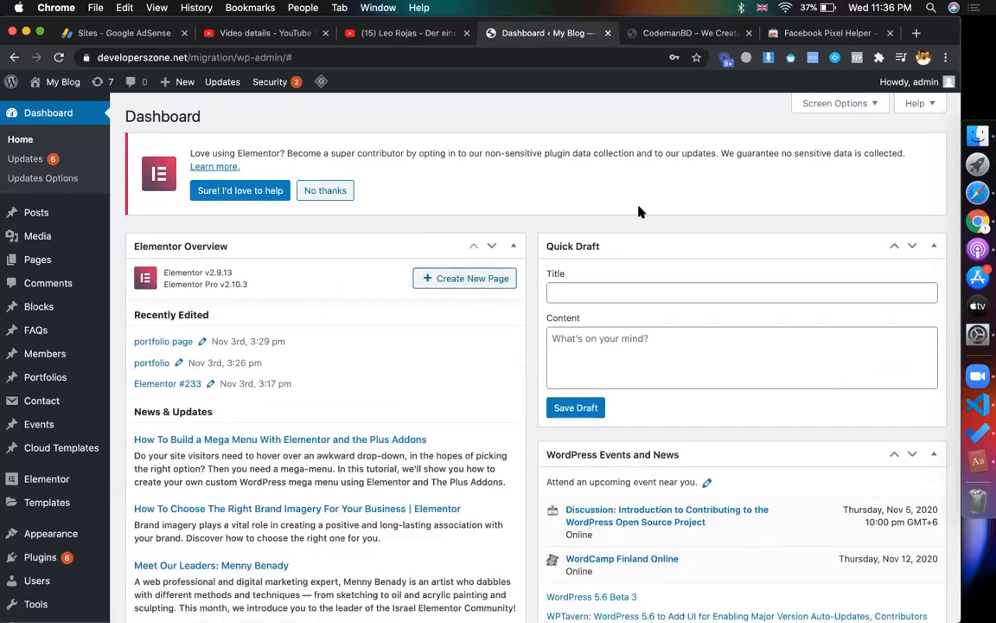
left_click(494, 247)
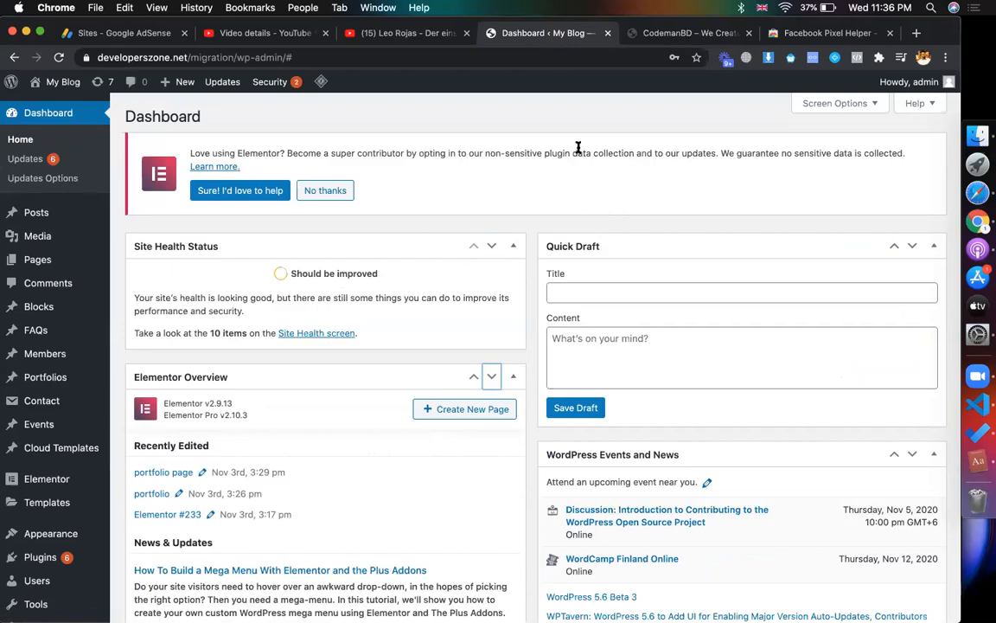
left_click(329, 192)
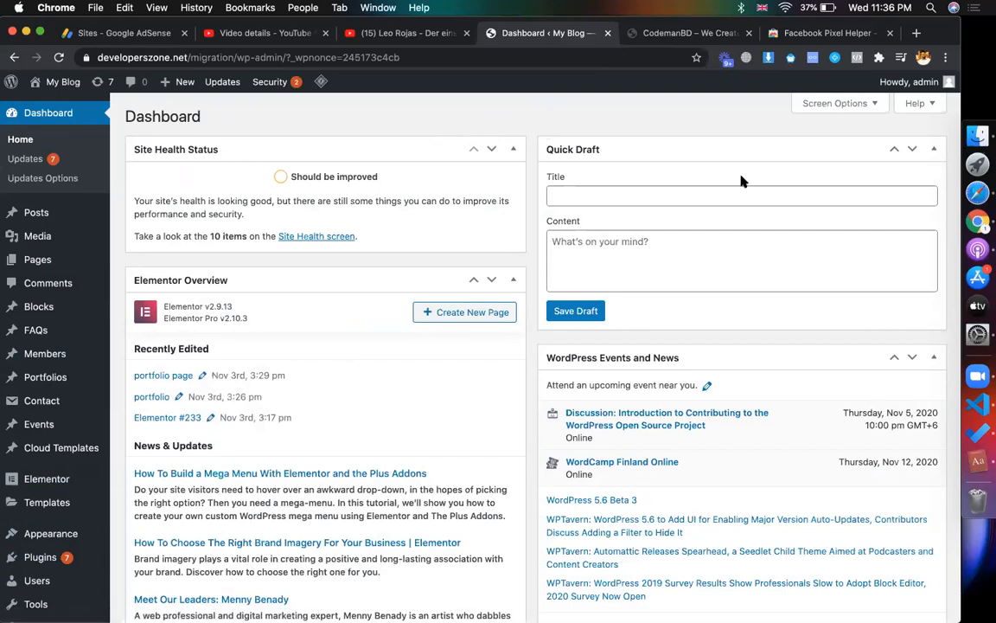
Step: Switch to Safari and load mega.nz in a new tab
left_click(947, 201)
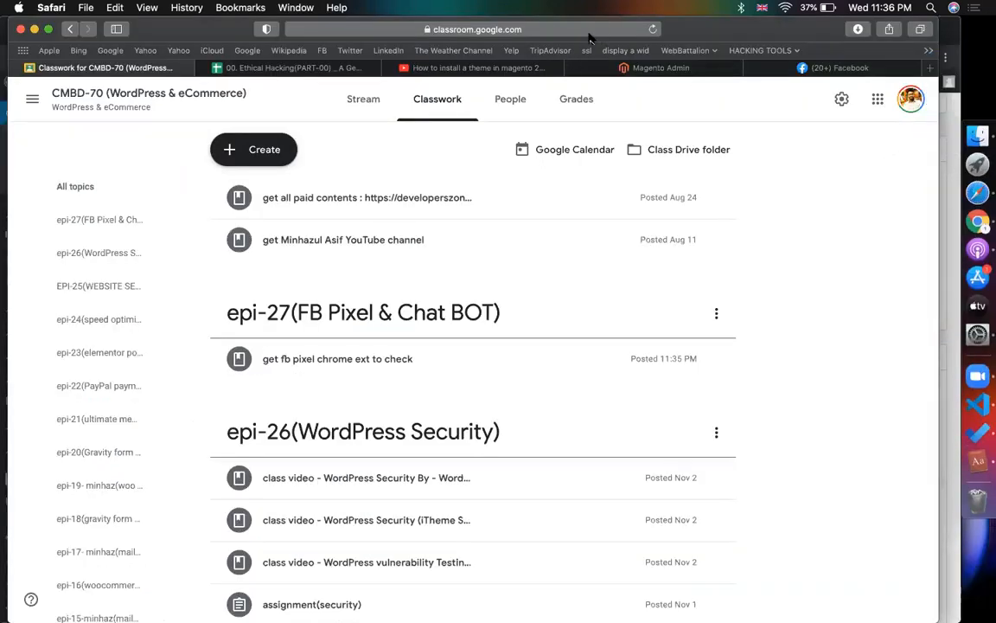
left_click(930, 67)
type("mega")
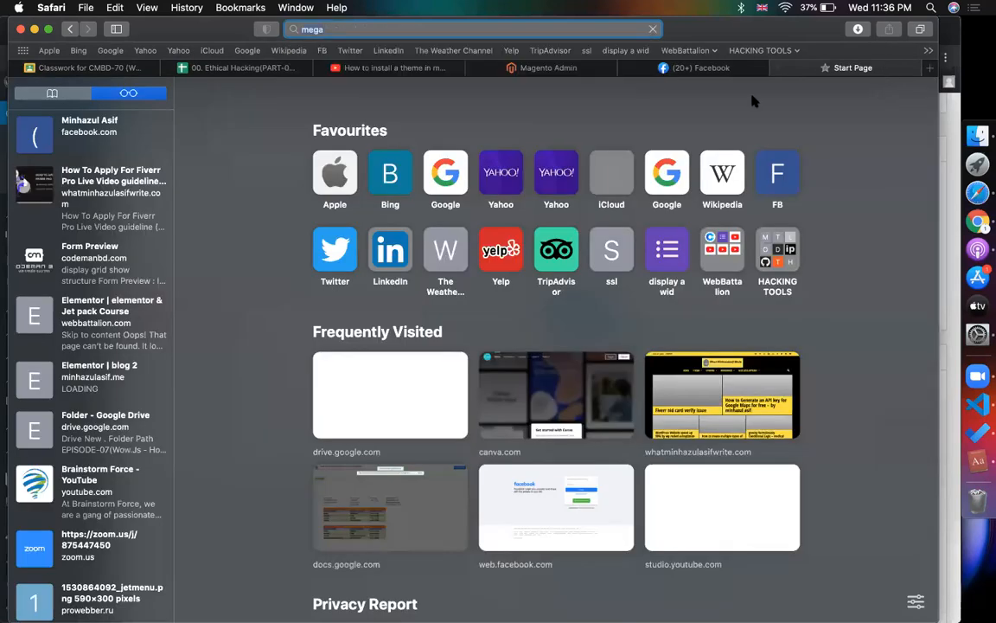
key("Return")
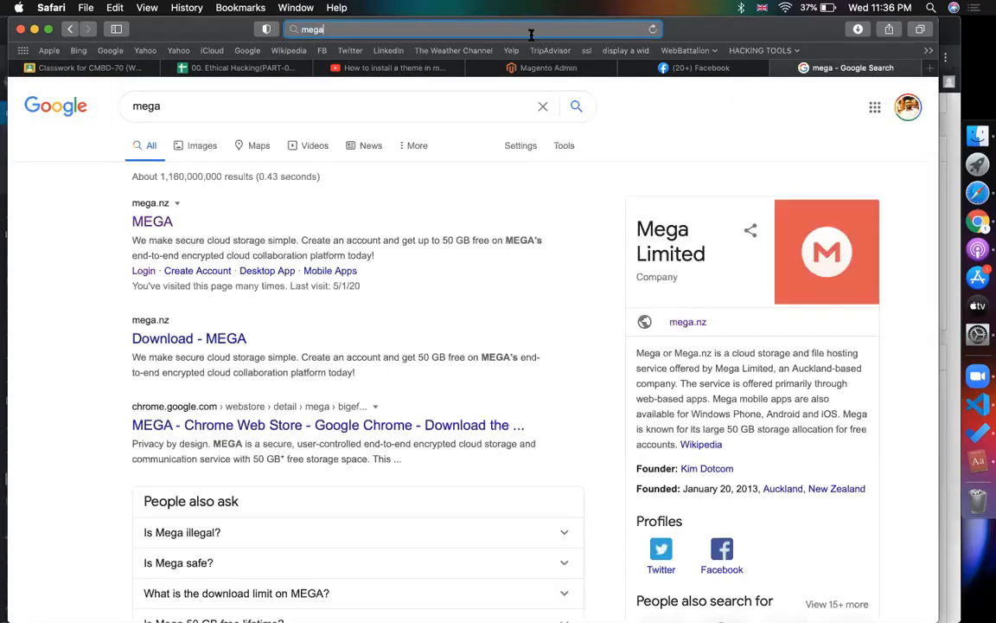
type(".nz")
key("Return")
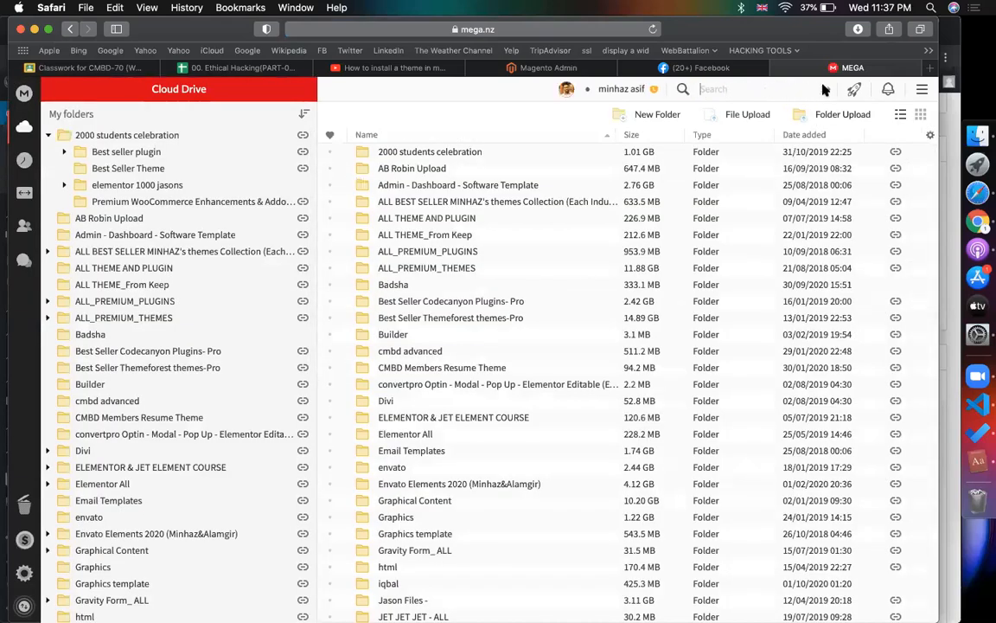
Step: Search the MEGA cloud drive for "pixelmysite" and shorten the query to "pixel"
type("pixelmysite")
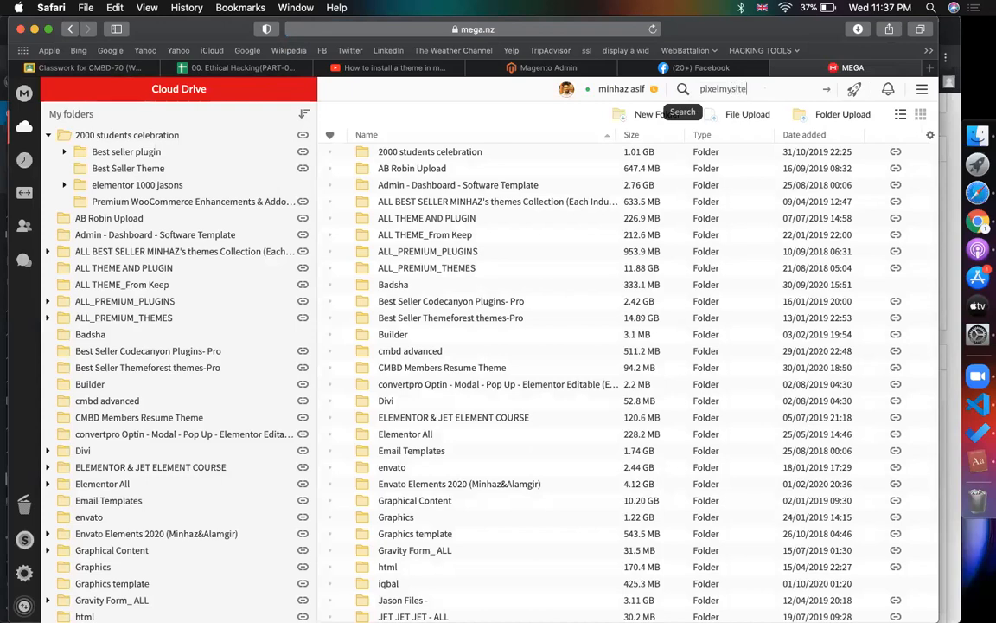
key("Return")
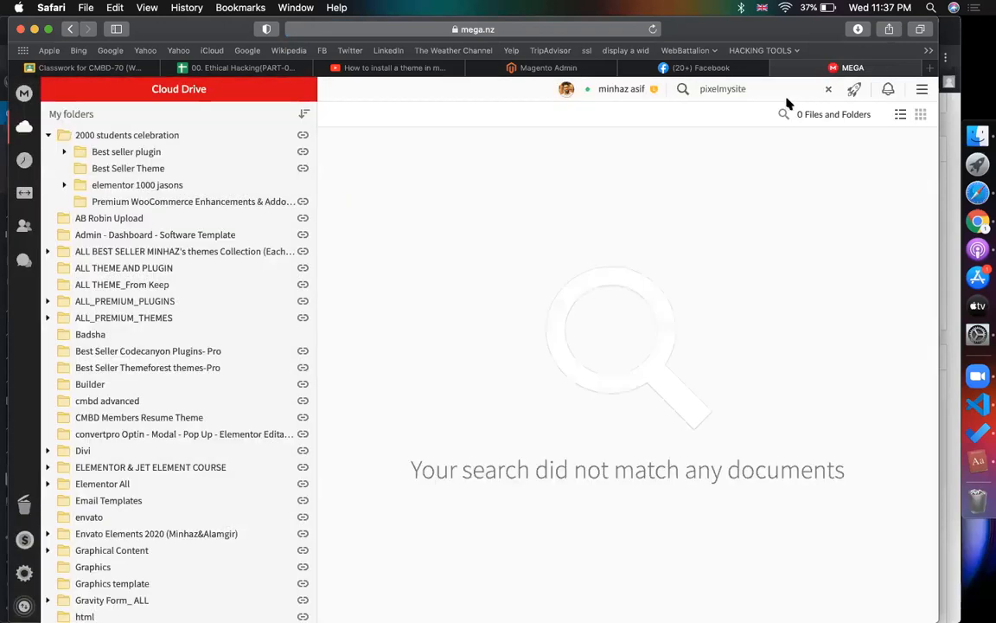
key("BackSpace")
key("BackSpace")
key("BackSpace")
key("BackSpace")
key("Return")
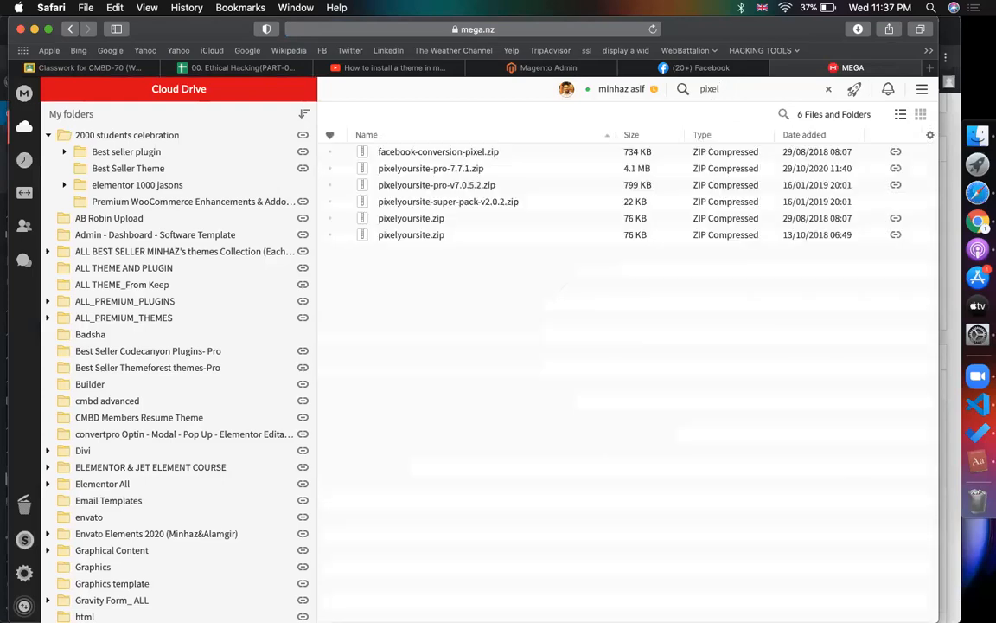
Step: Copy the sharing link of pixelyoursite-pro-7.7.1.zip and download the file
left_click(402, 200)
left_click(452, 183)
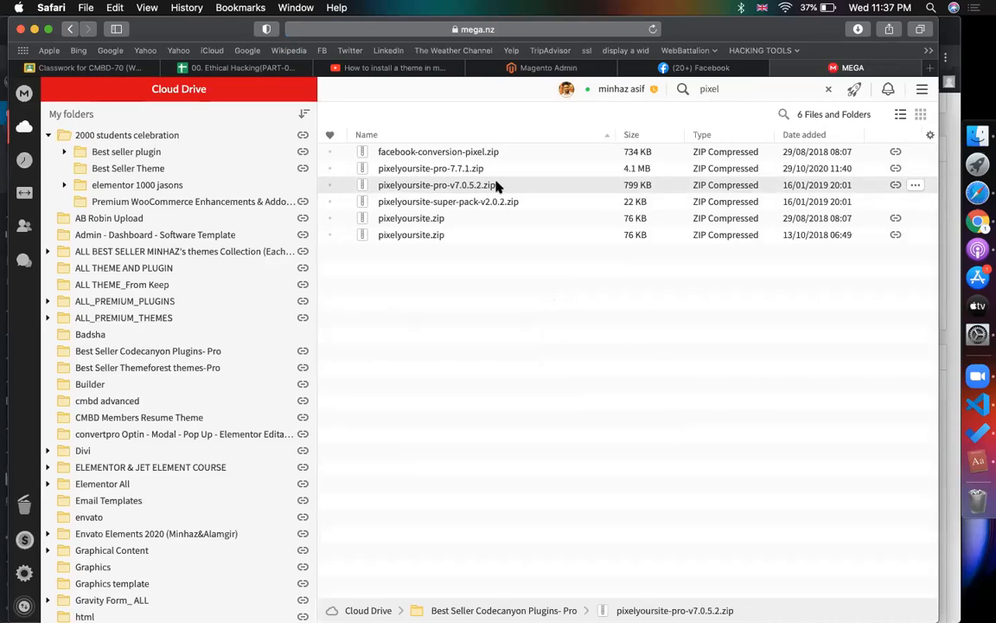
left_click(481, 167)
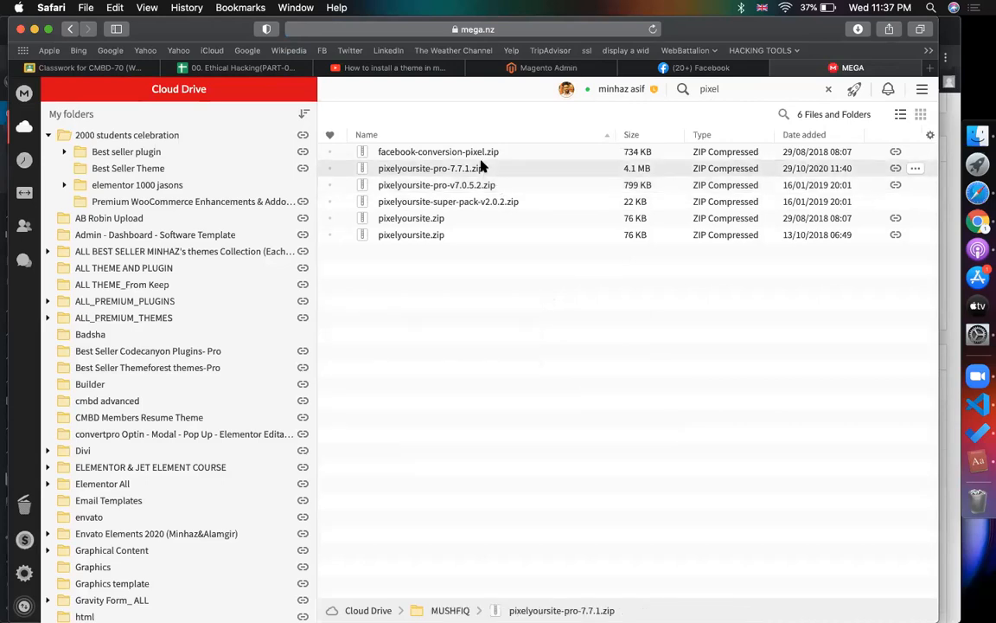
right_click(482, 167)
left_click(548, 309)
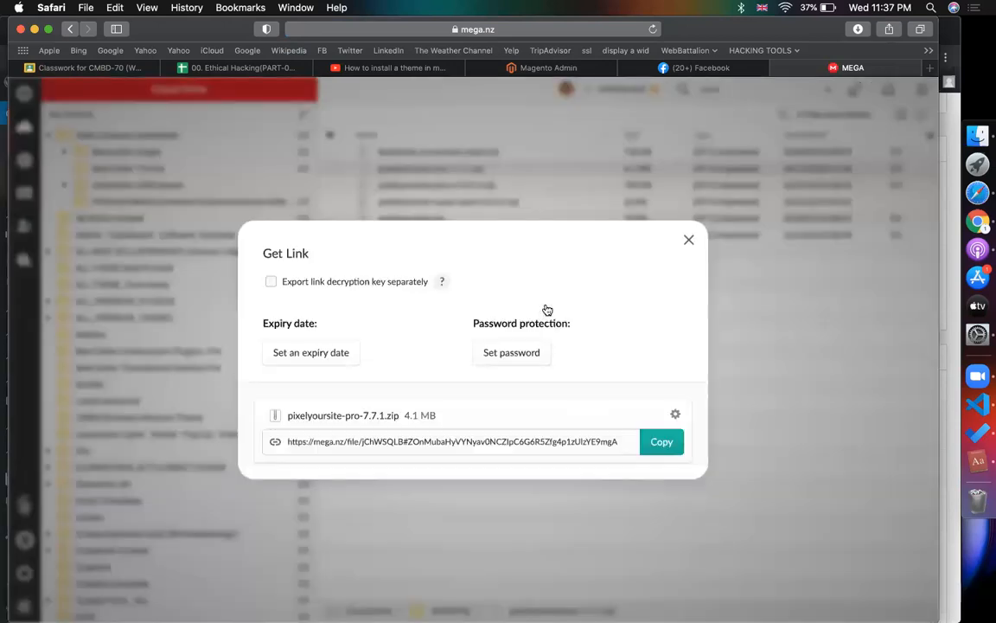
left_click(659, 441)
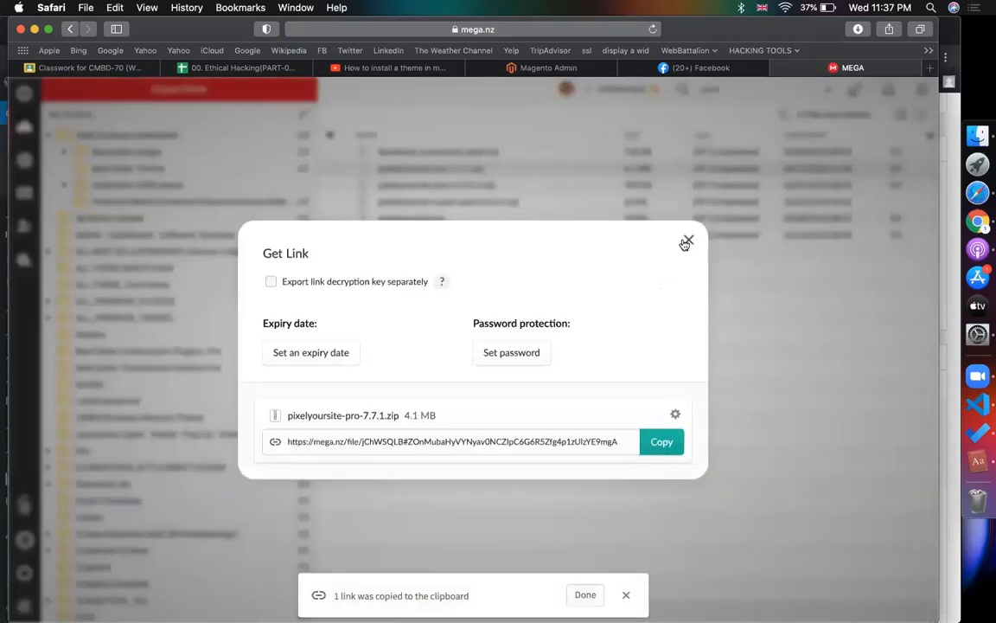
left_click(686, 242)
right_click(459, 171)
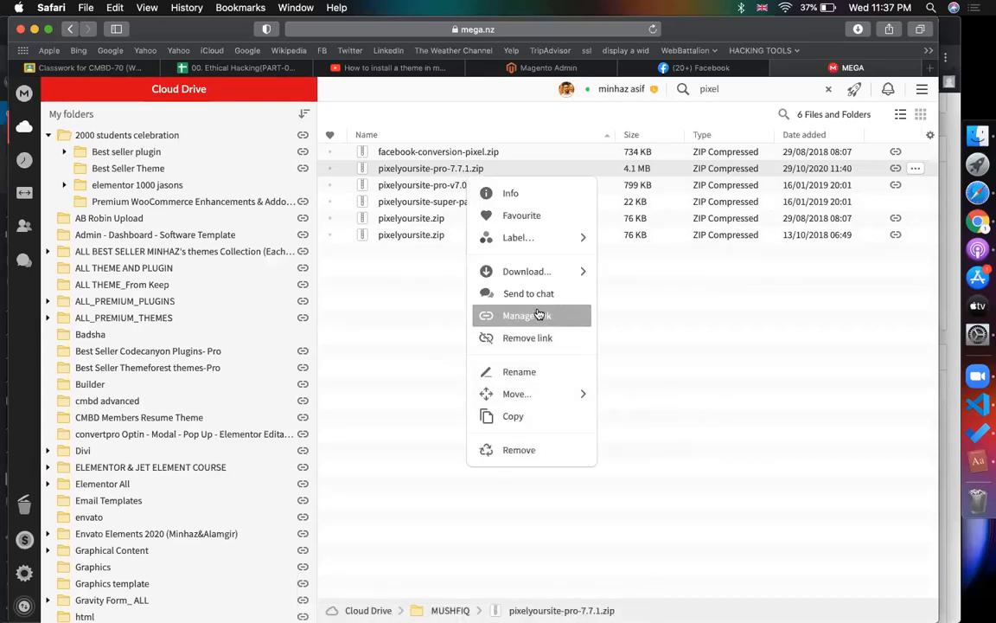
left_click(562, 274)
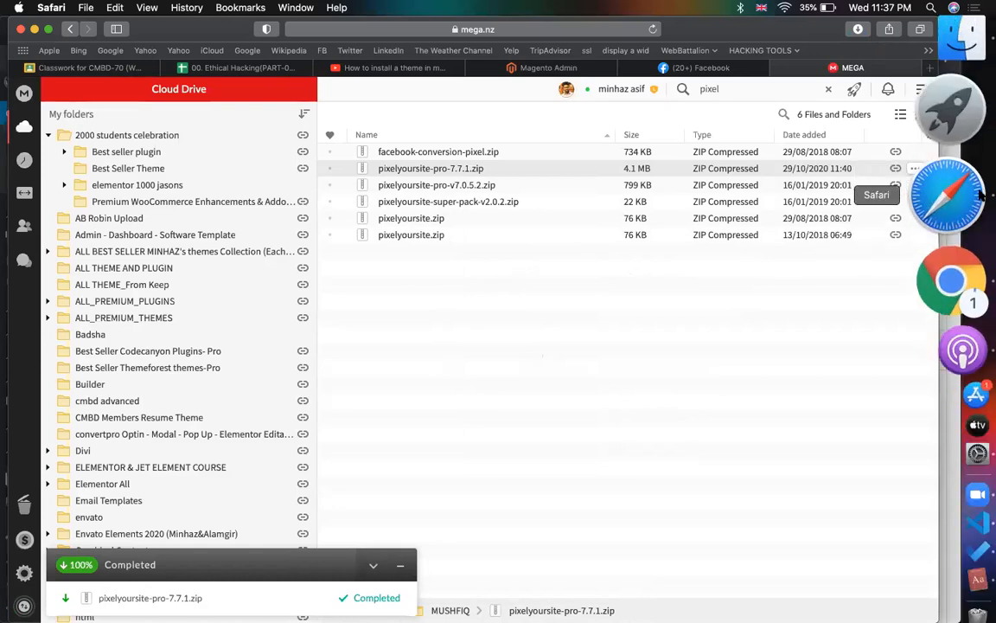
Step: Switch to Chrome and open the plugin upload form on the migration site
left_click(973, 223)
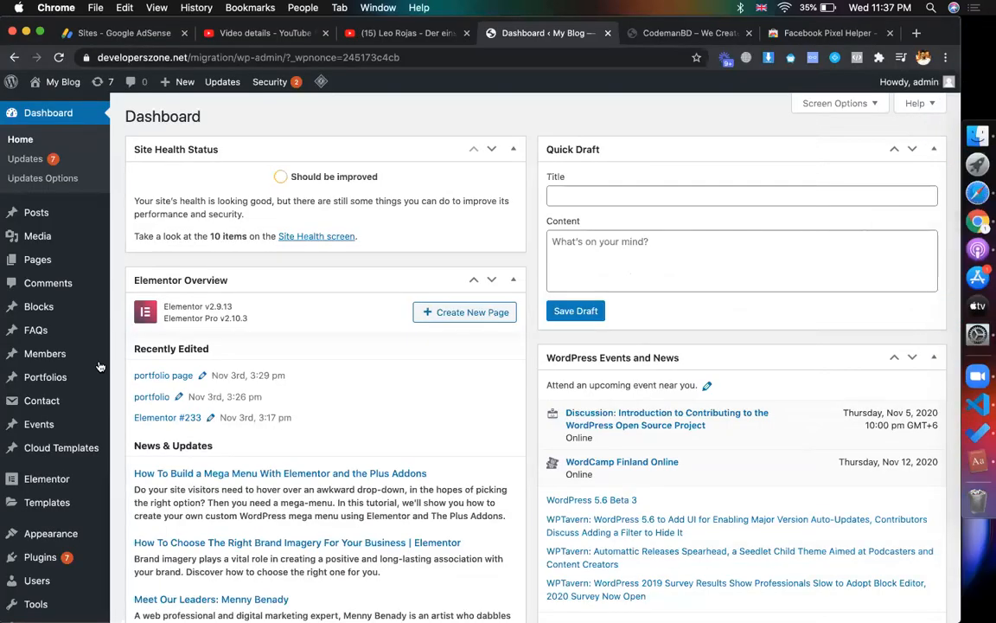
left_click(955, 190)
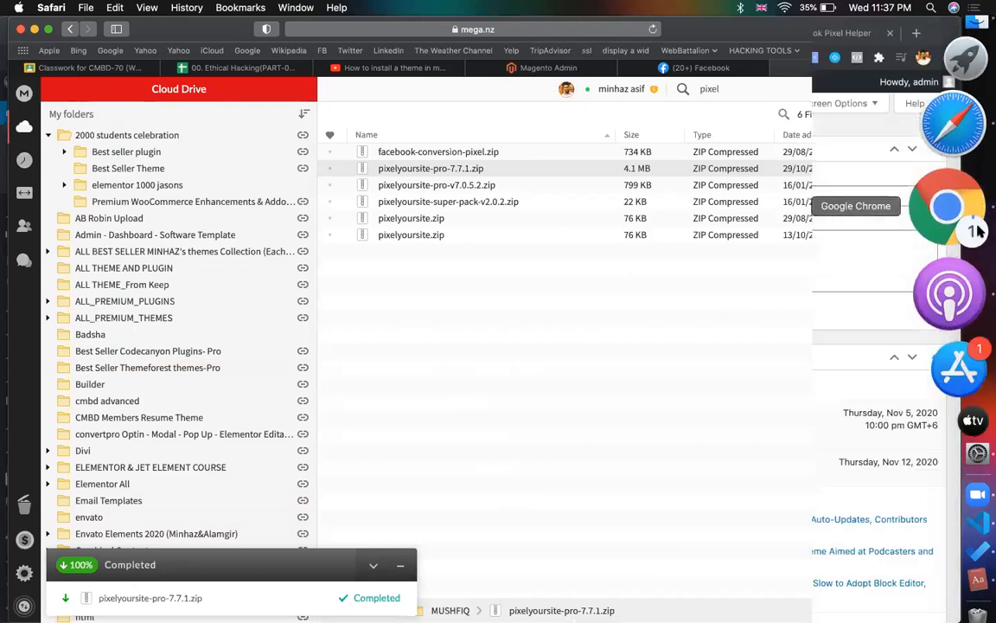
left_click(951, 204)
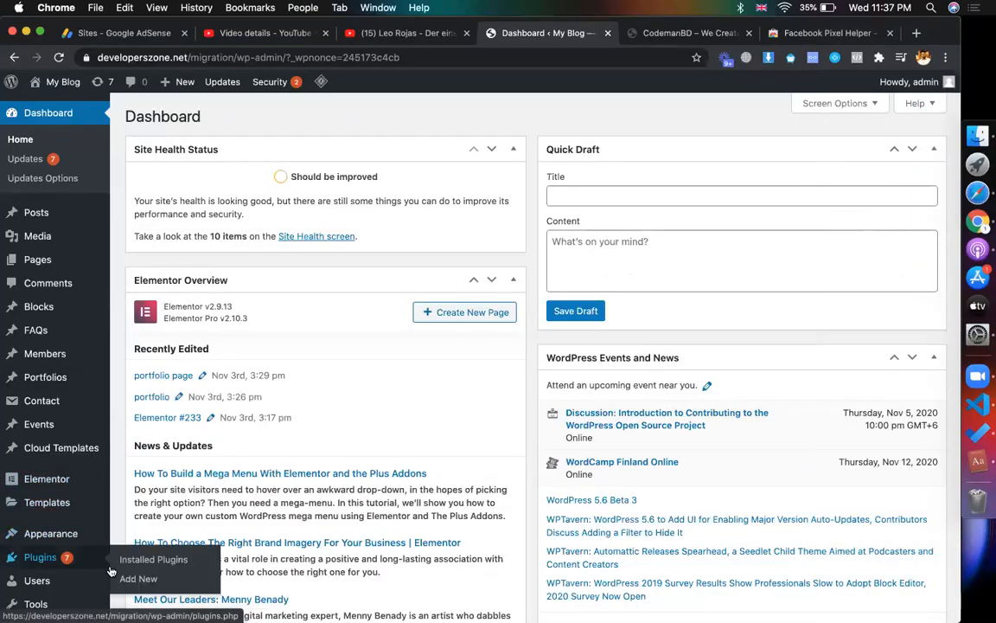
left_click(467, 313)
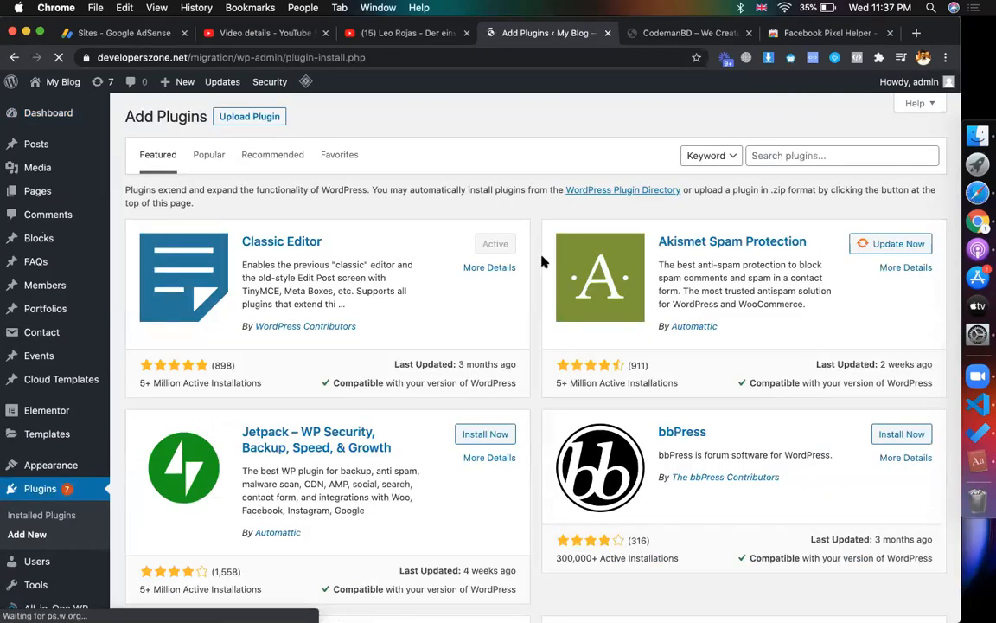
left_click(251, 117)
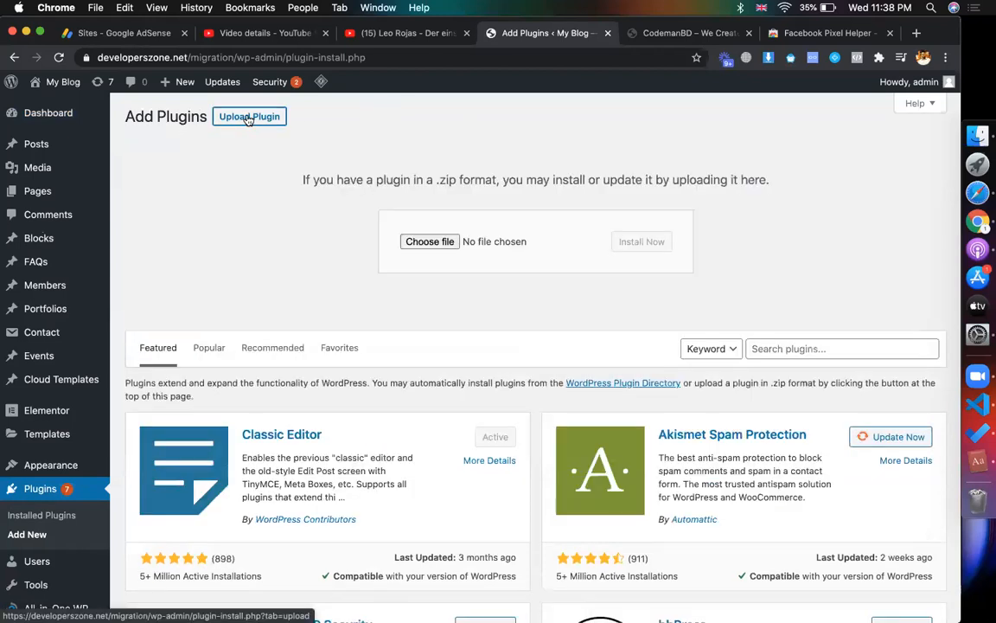
Step: Choose pixelyoursite-pro-7.7.1.zip from the Downloads folder and start installing the plugin
left_click(413, 242)
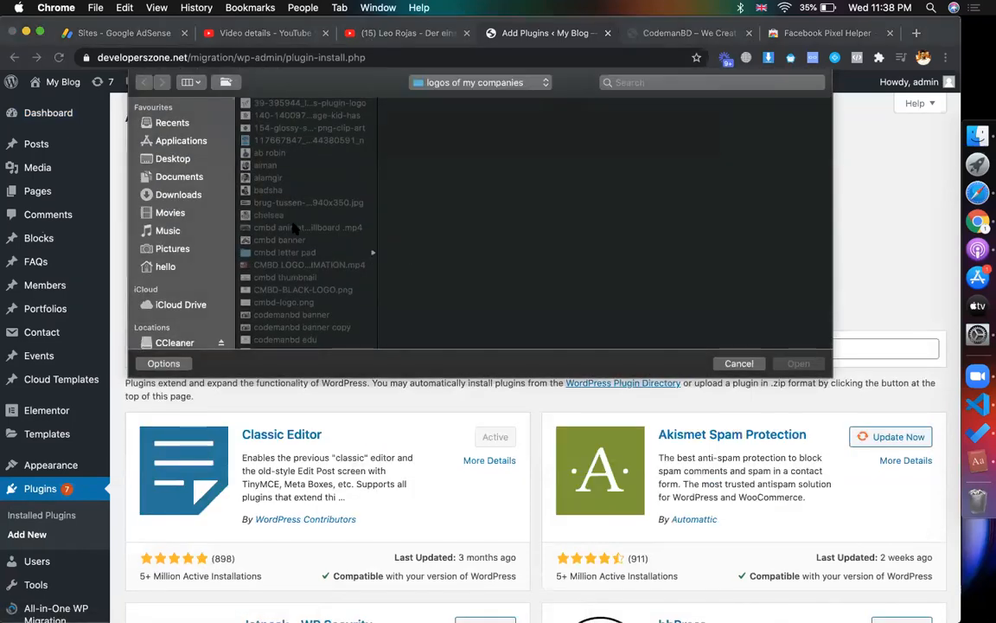
left_click(200, 195)
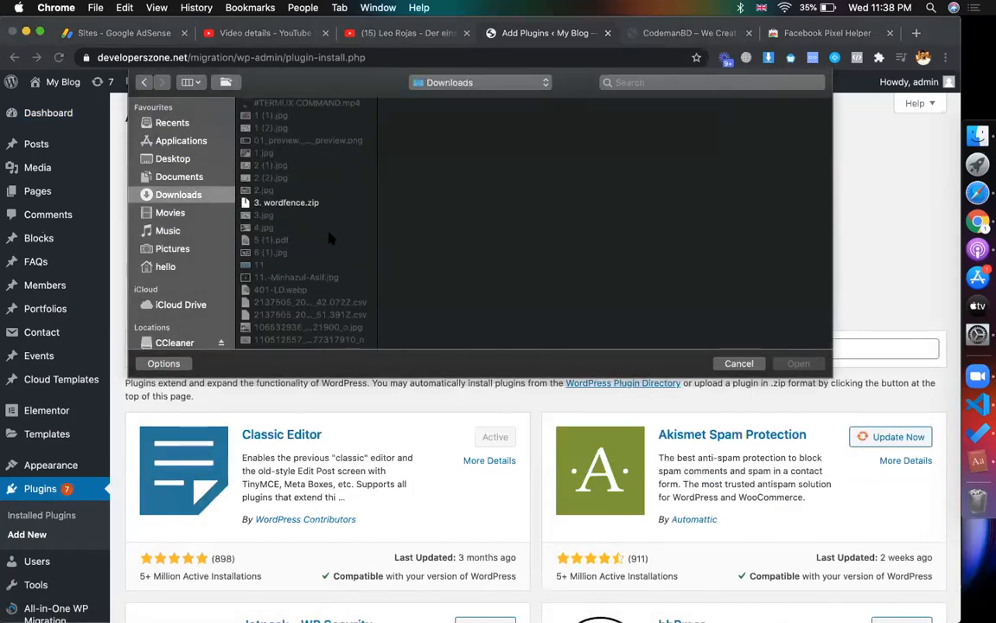
type("pi")
scroll(331, 238, "down", 3)
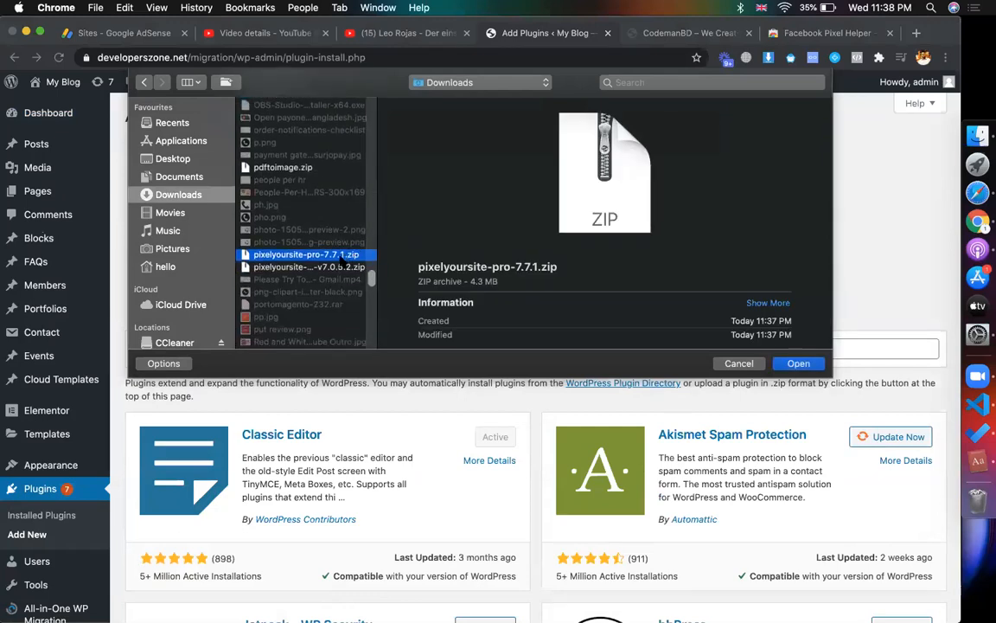
left_click(321, 267)
double_click(333, 254)
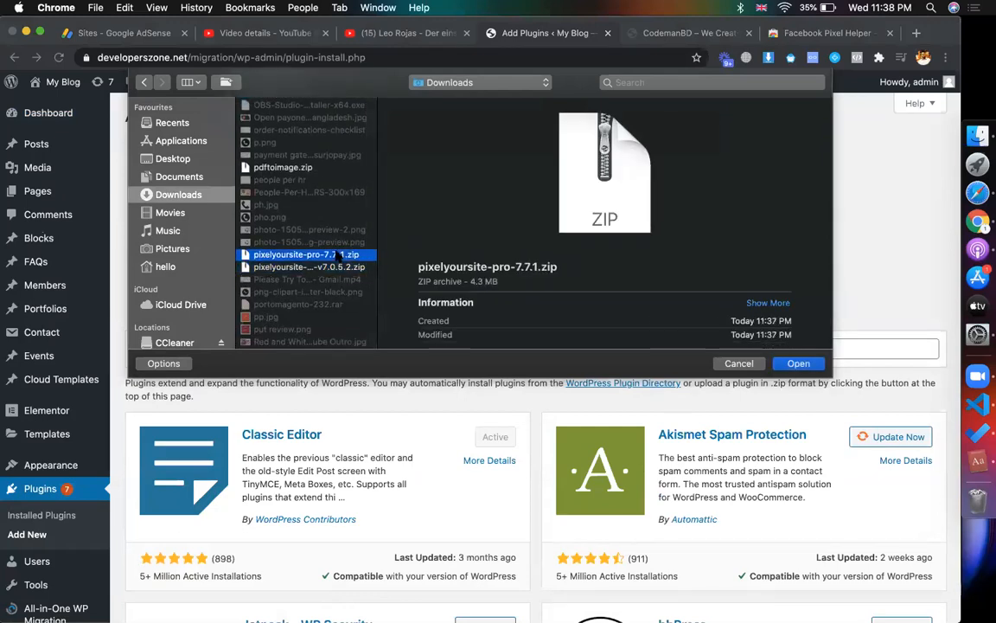
left_click(664, 243)
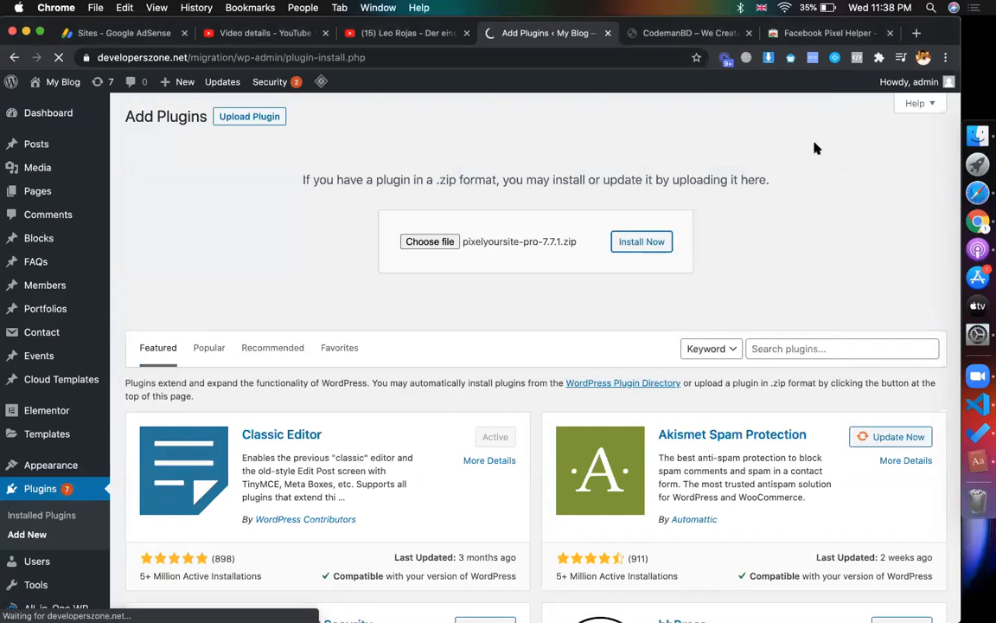
Step: Switch to Safari and load drive.google.com in place of the Facebook page
left_click(978, 192)
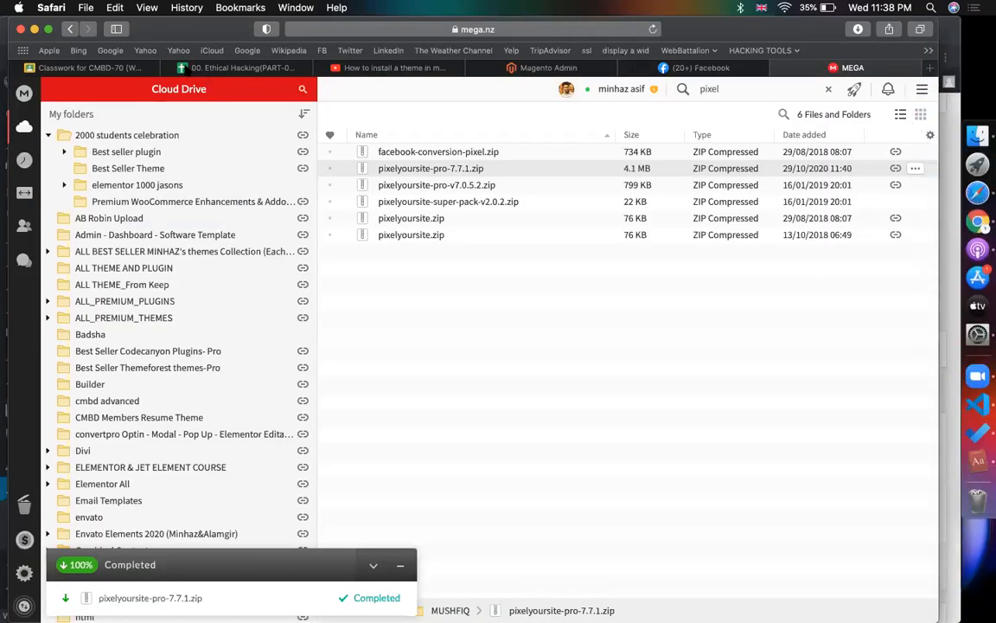
left_click(371, 68)
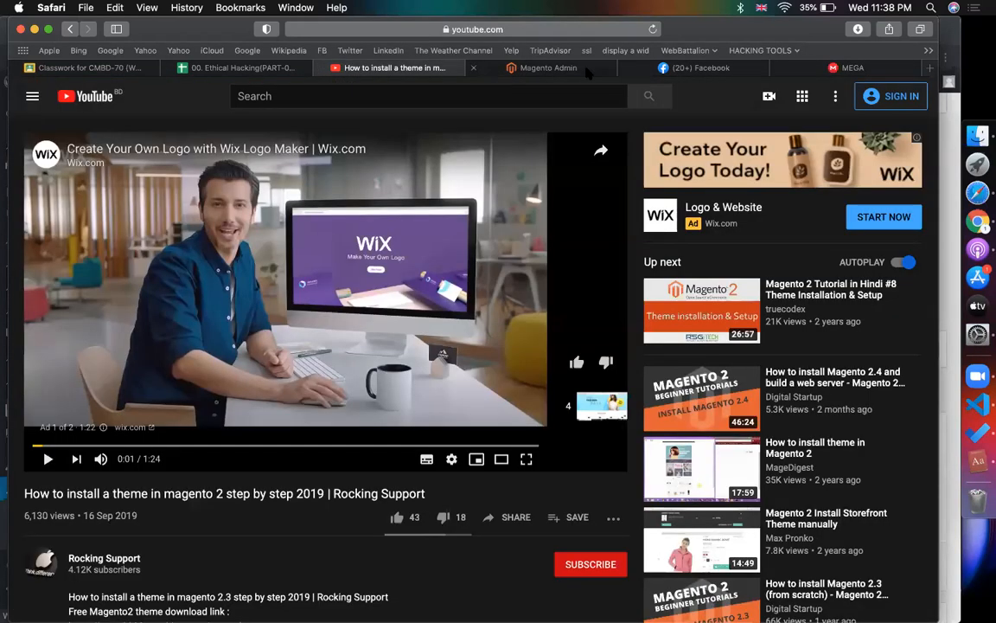
left_click(696, 67)
left_click(603, 31)
type("drive.google.com")
key("Return")
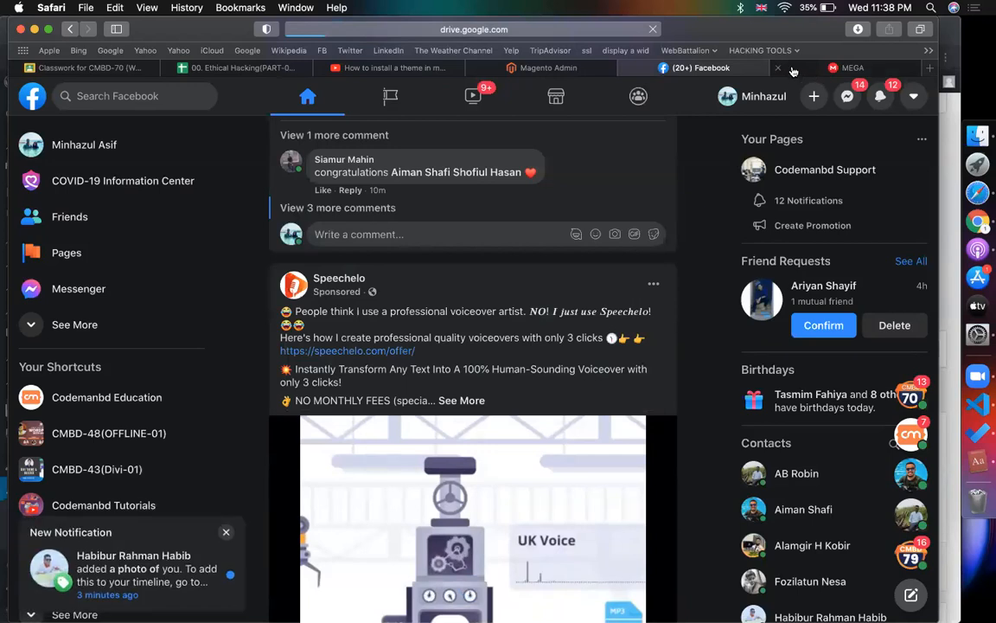
Step: Search Drive for "facebook pixel" and open the spreadsheet "Facebook pixel integration by PixelYourSite & FB Pixel for Woocommerce"
mouse_move(792, 69)
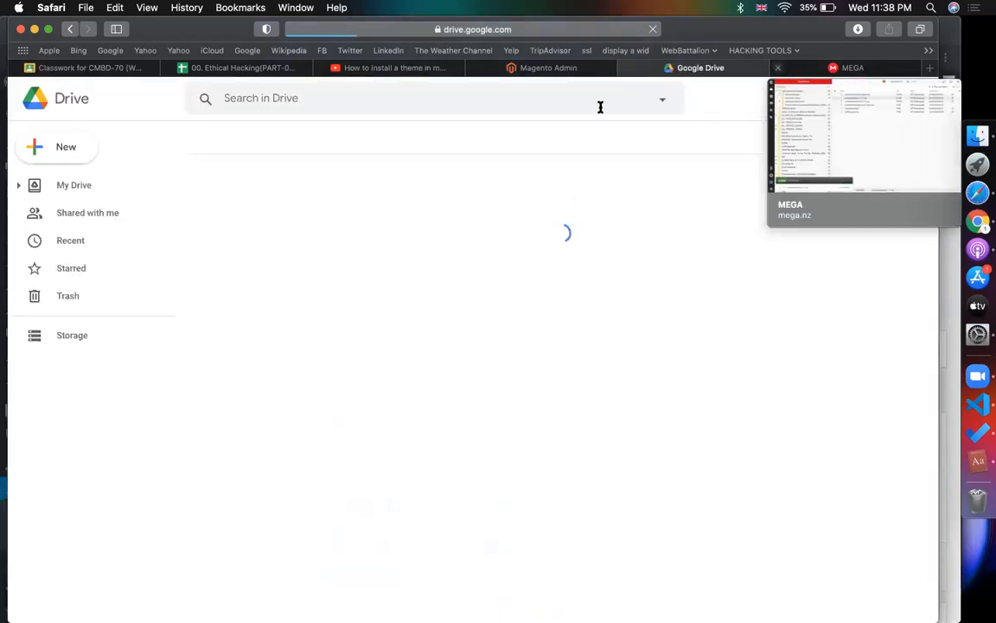
left_click(488, 105)
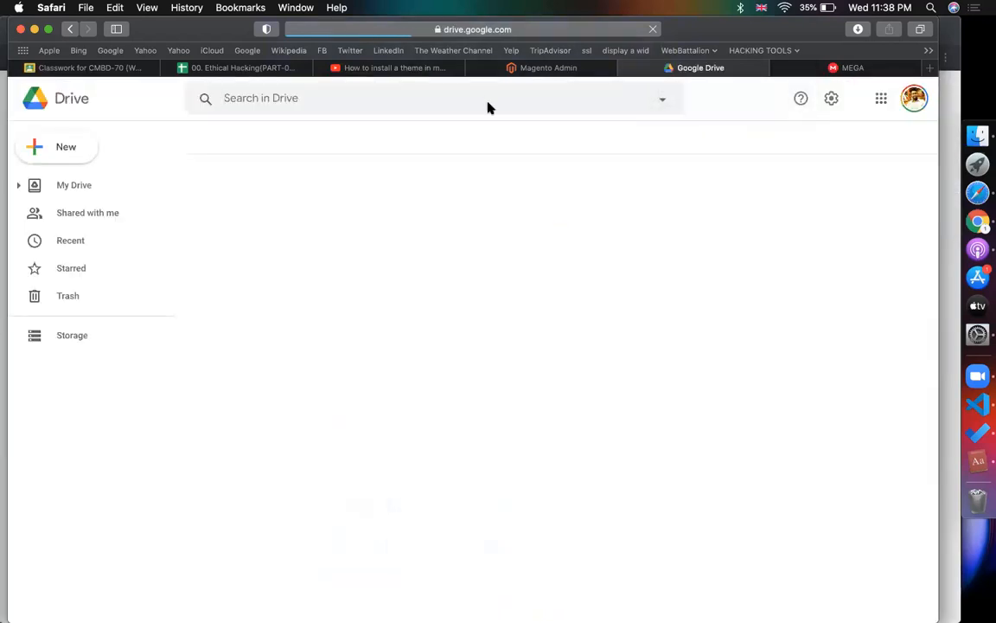
type("faceboo")
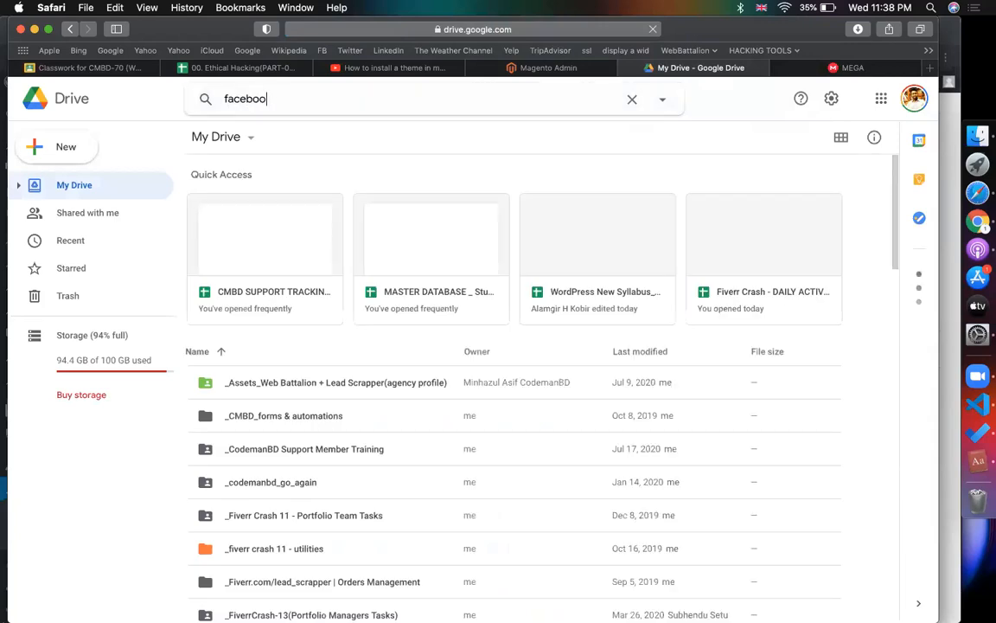
type("k pixel")
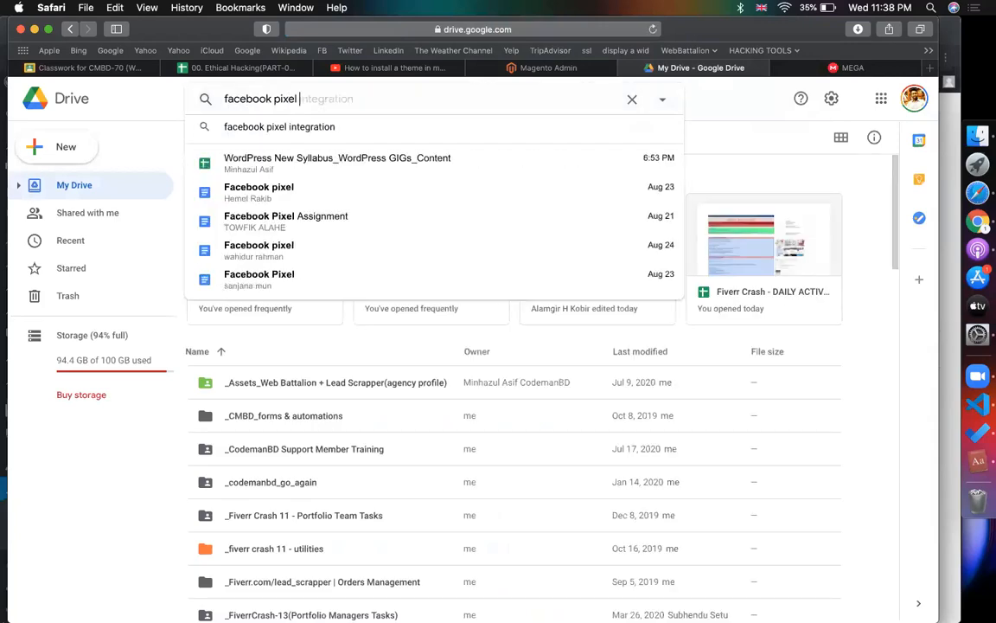
key("Return")
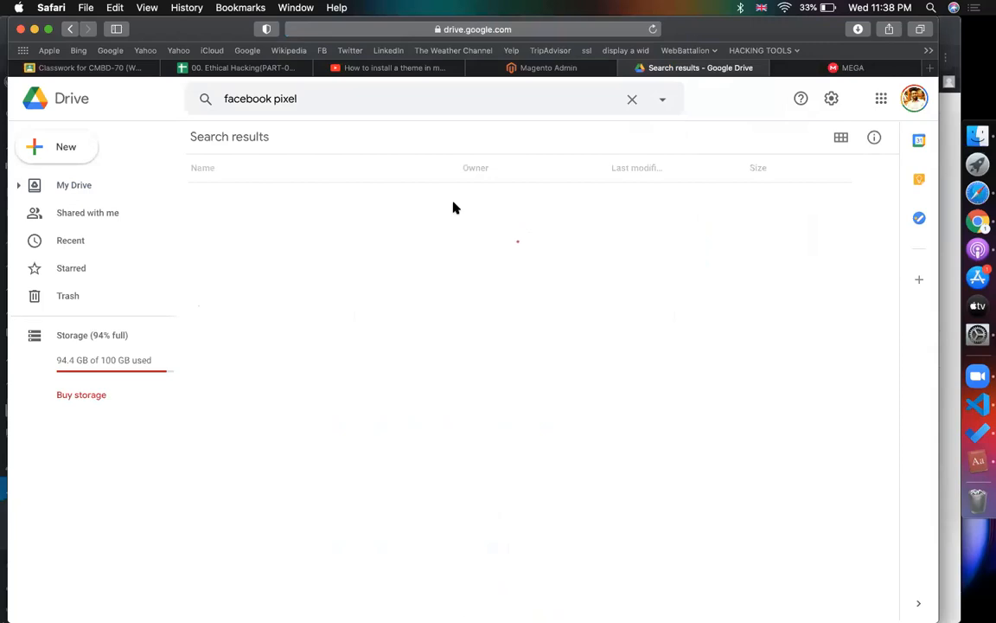
left_click(341, 241)
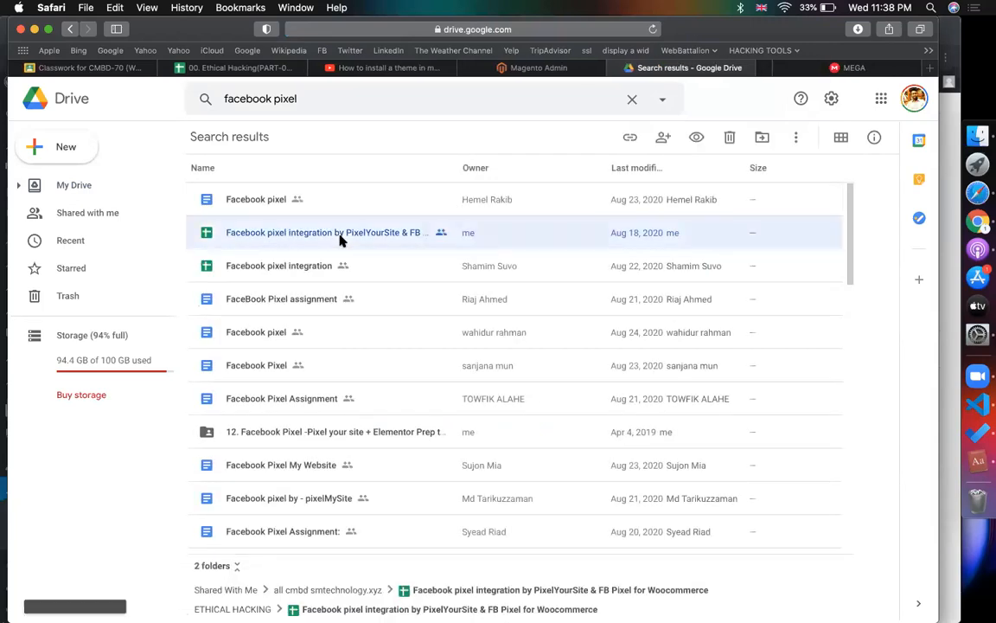
double_click(341, 240)
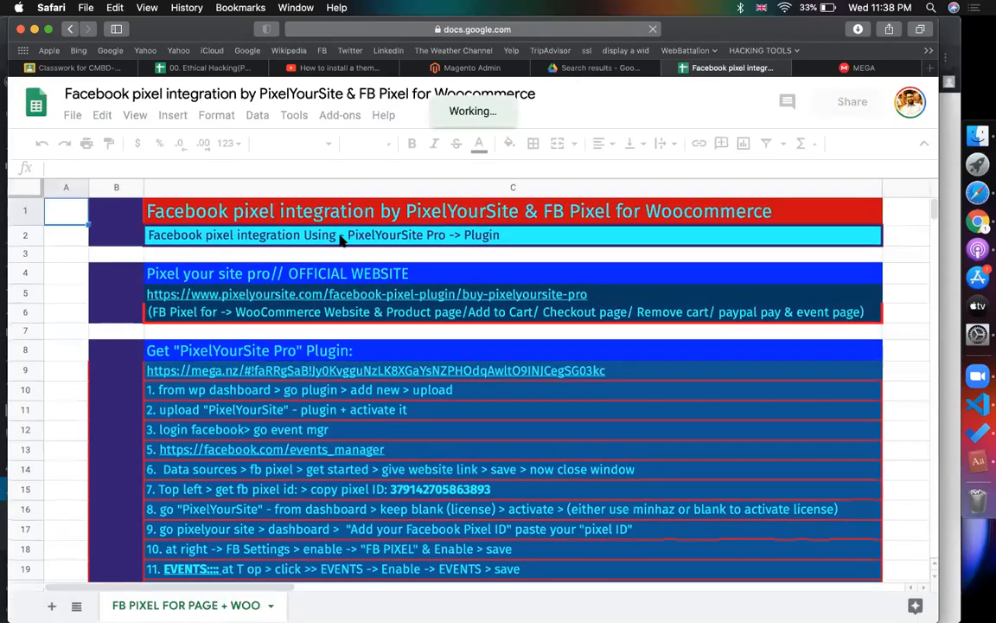
Step: Copy the spreadsheet's address and start a CMBD-70 Classroom material titled "get sheet of fb pixel"
left_click(516, 29)
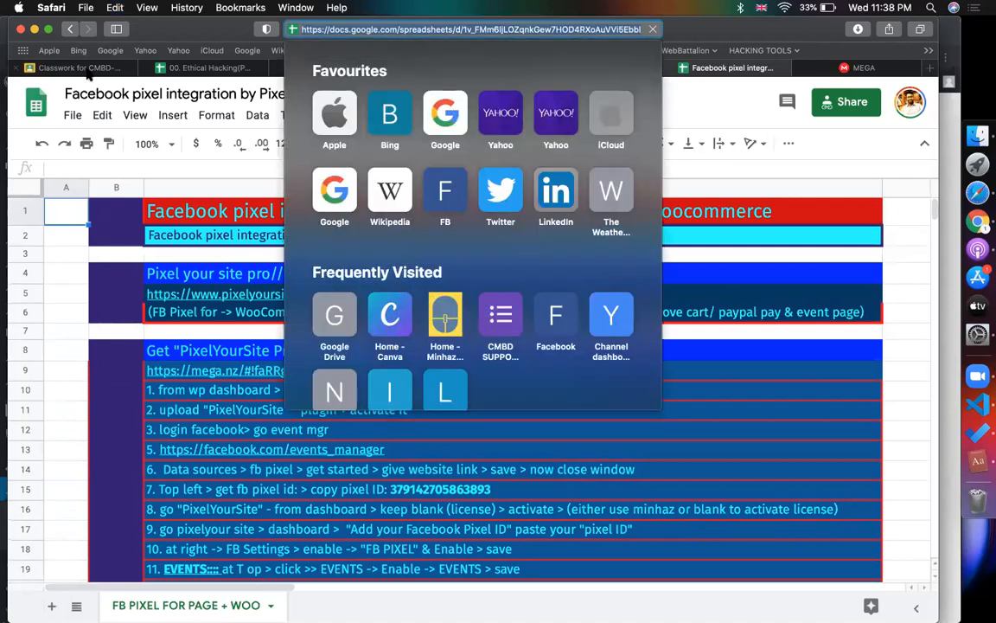
left_click(77, 67)
left_click(247, 154)
left_click(209, 305)
type("get sheet of fb pixel")
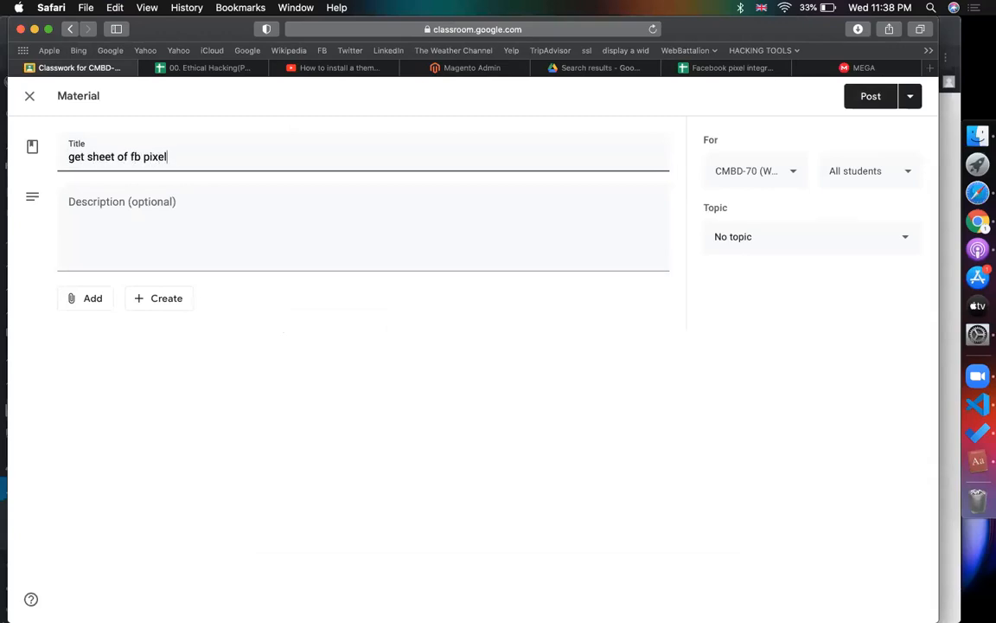
Step: Attach the copied spreadsheet address to the material as a link
left_click(85, 303)
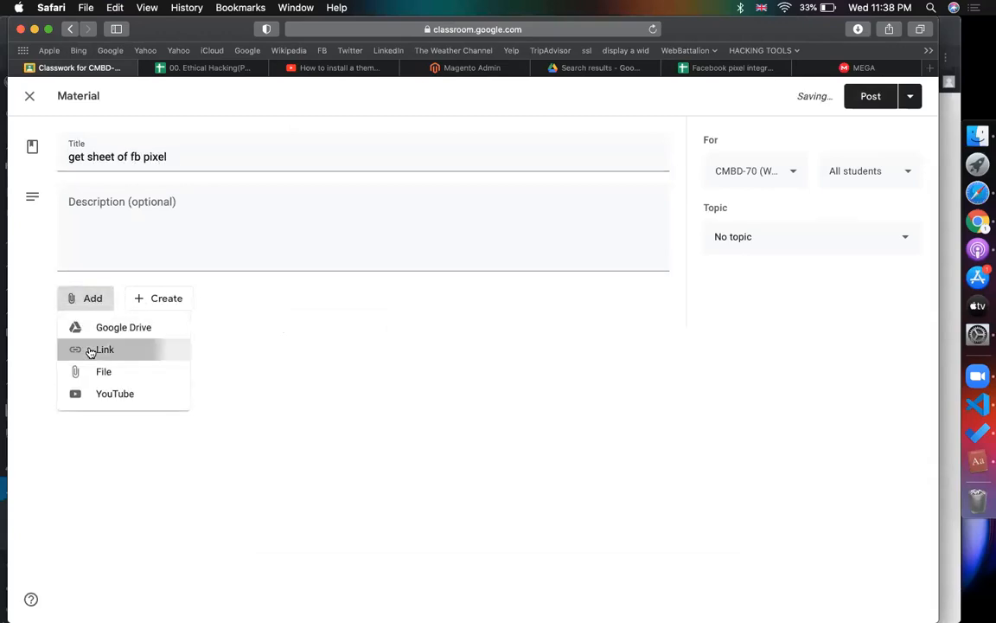
left_click(91, 350)
key("Return")
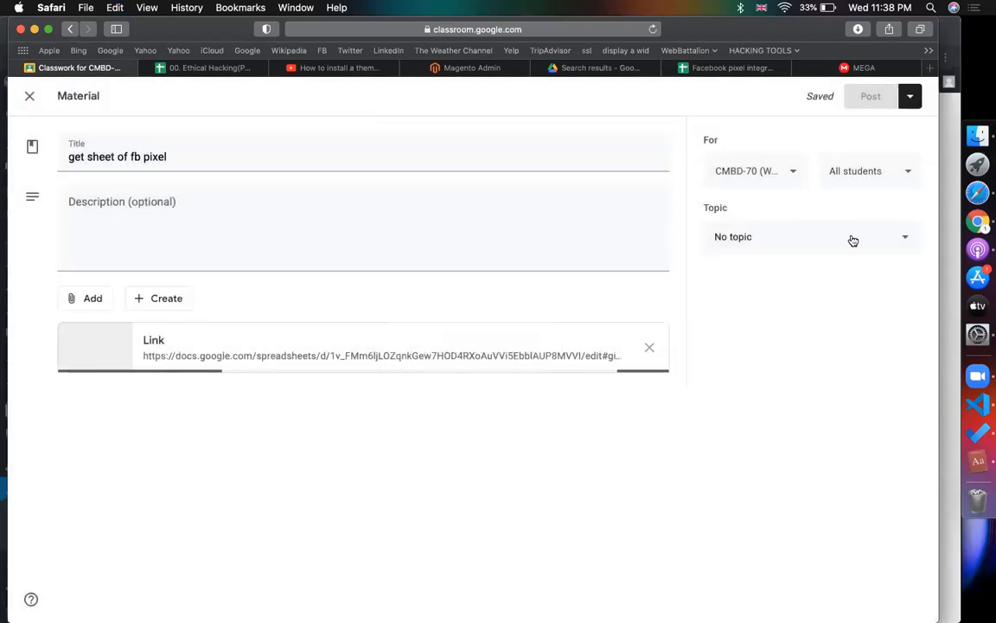
Step: Assign the material to the topic epi-27(FB Pixel & Chat BOT) and post it
left_click(849, 238)
scroll(825, 542, "down", 10)
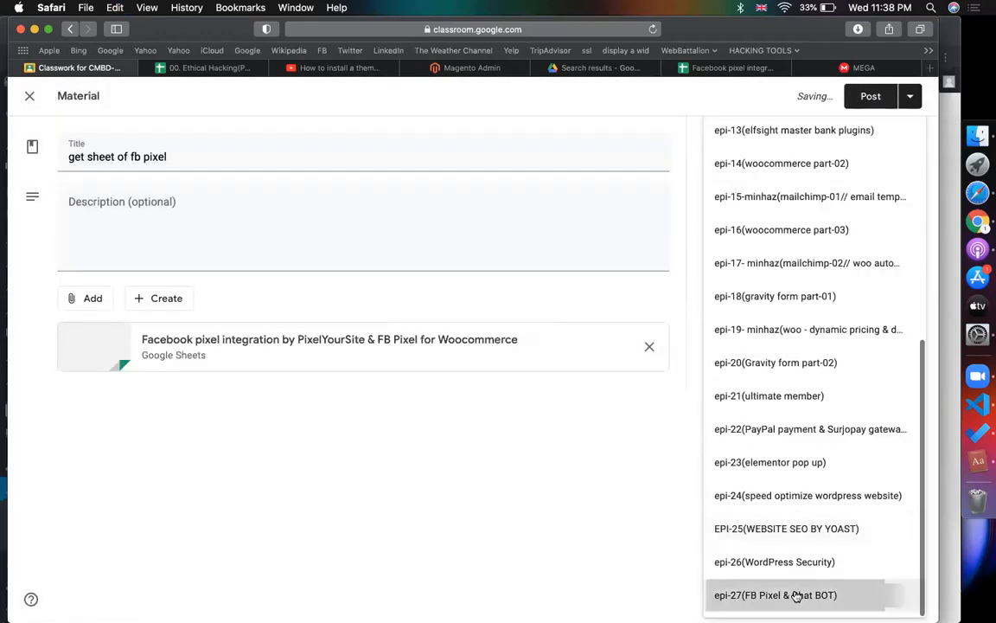
left_click(733, 595)
left_click(872, 98)
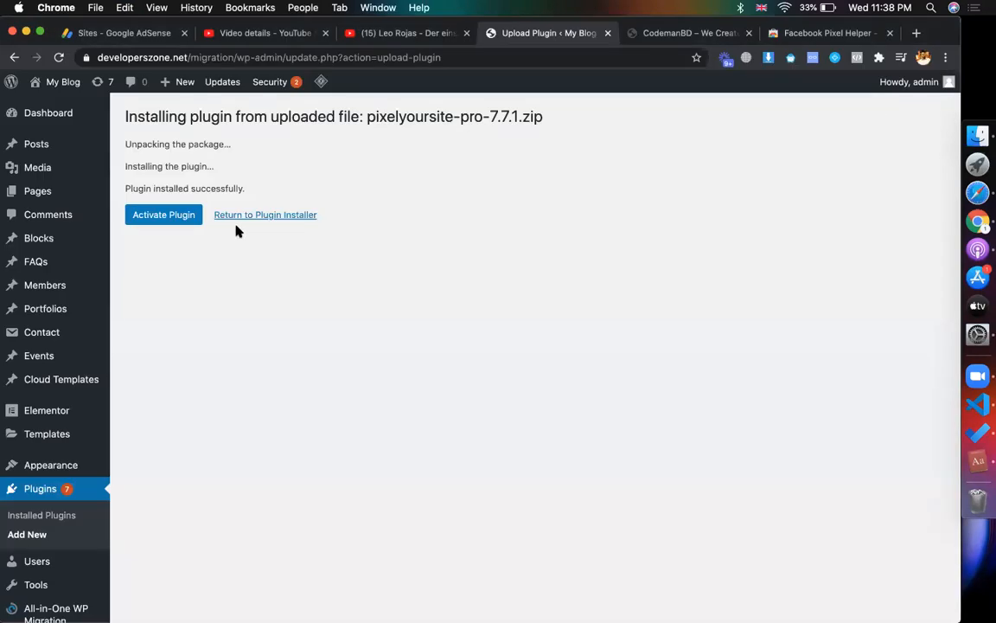
Step: Activate the uploaded PixelYourSite Pro plugin on the migration site in Chrome
left_click(158, 223)
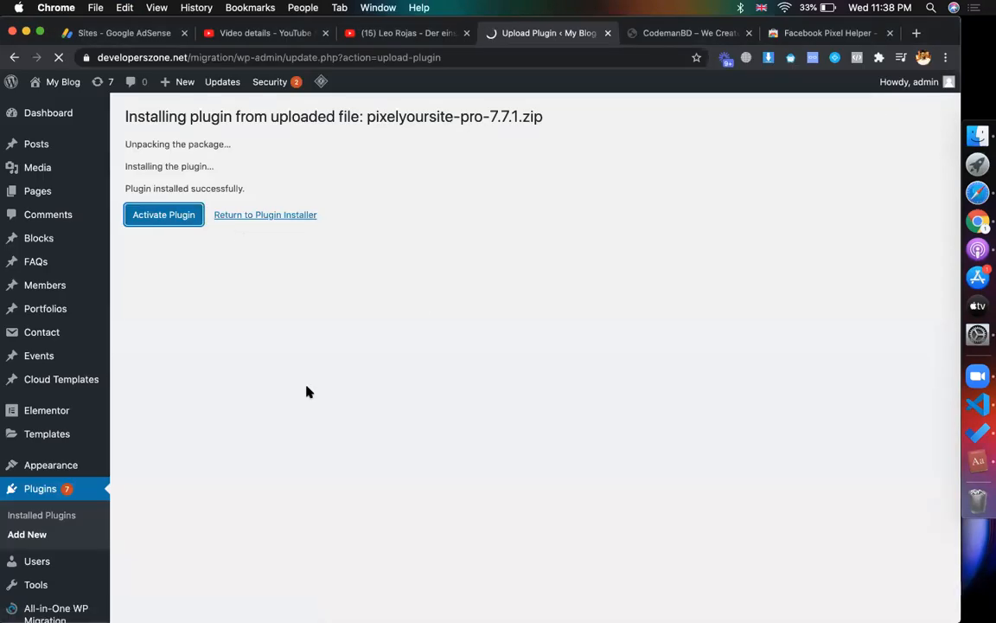
Step: Load the copied spreadsheet address in place of the CodemanBD page and close the Facebook Pixel Helper page
left_click(683, 33)
left_click(484, 56)
key("Return")
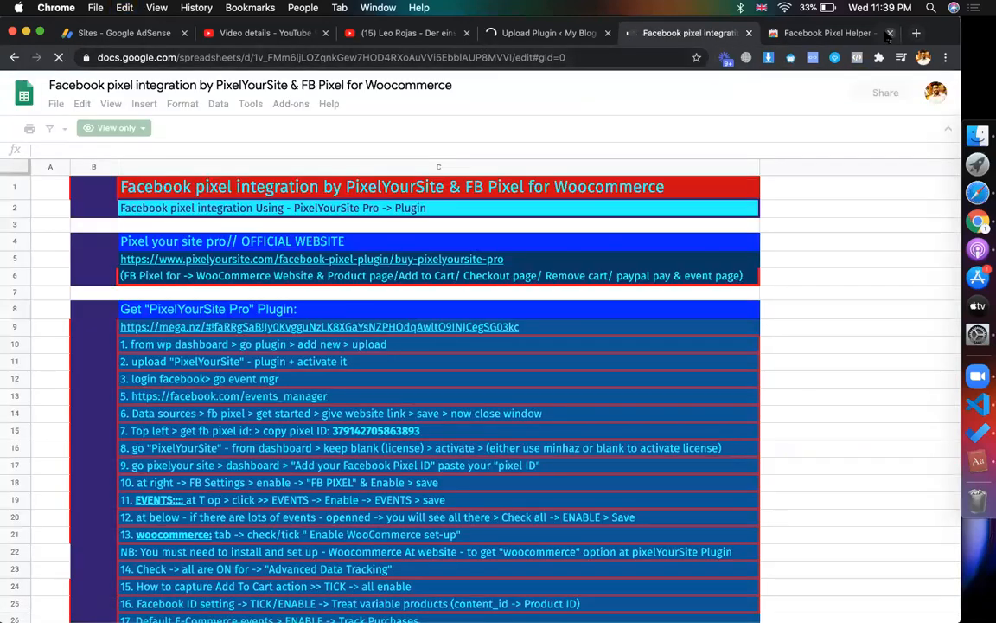
left_click(883, 36)
left_click(890, 34)
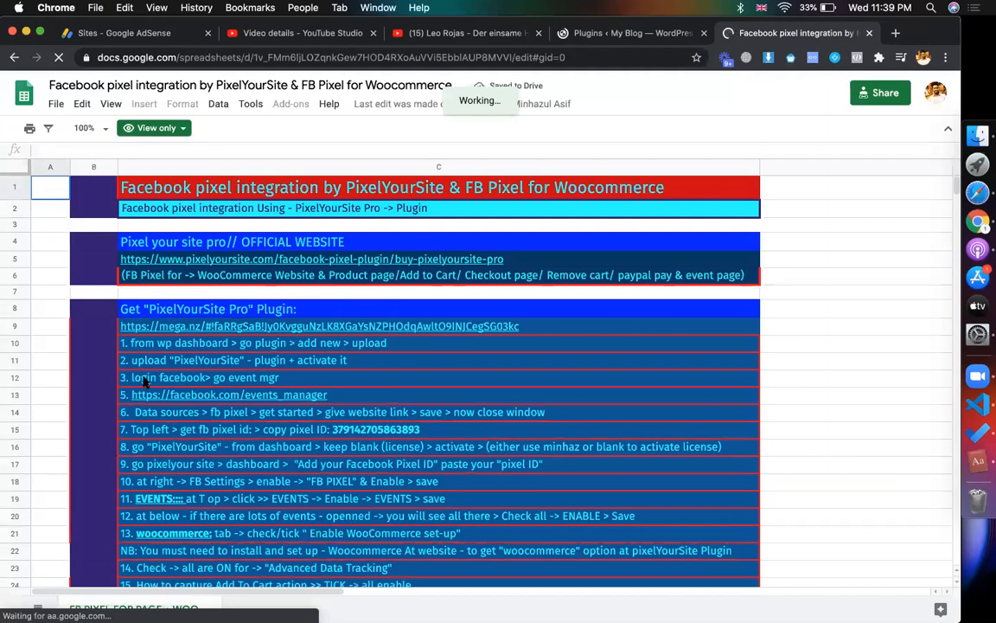
Step: Check the sheet's plugin download link, and copy the MEGA sharing link of pixelyoursite-pro-7.7.1.zip in Safari
left_click(146, 381)
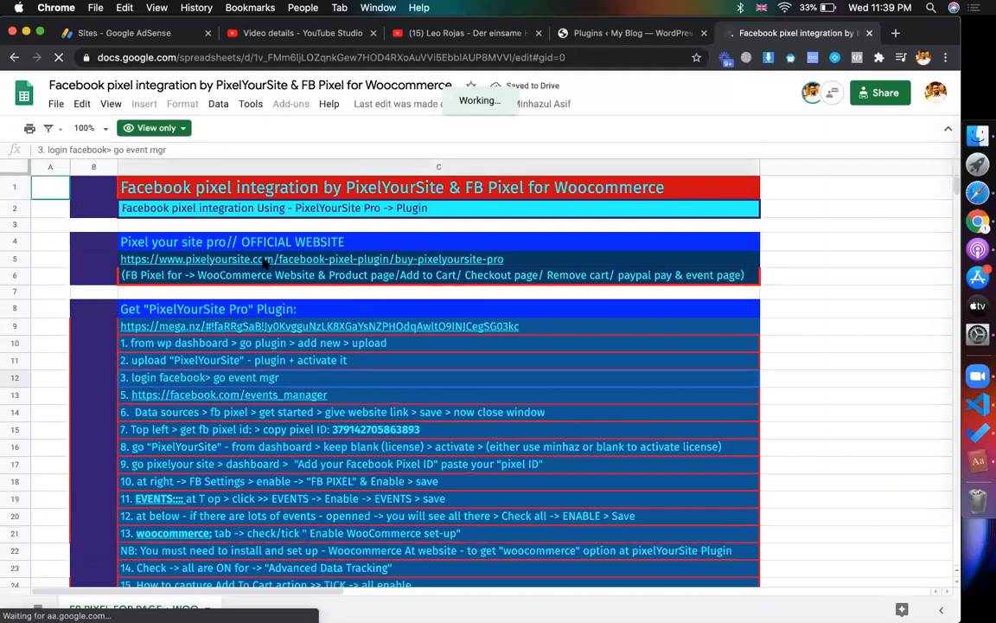
left_click(350, 326)
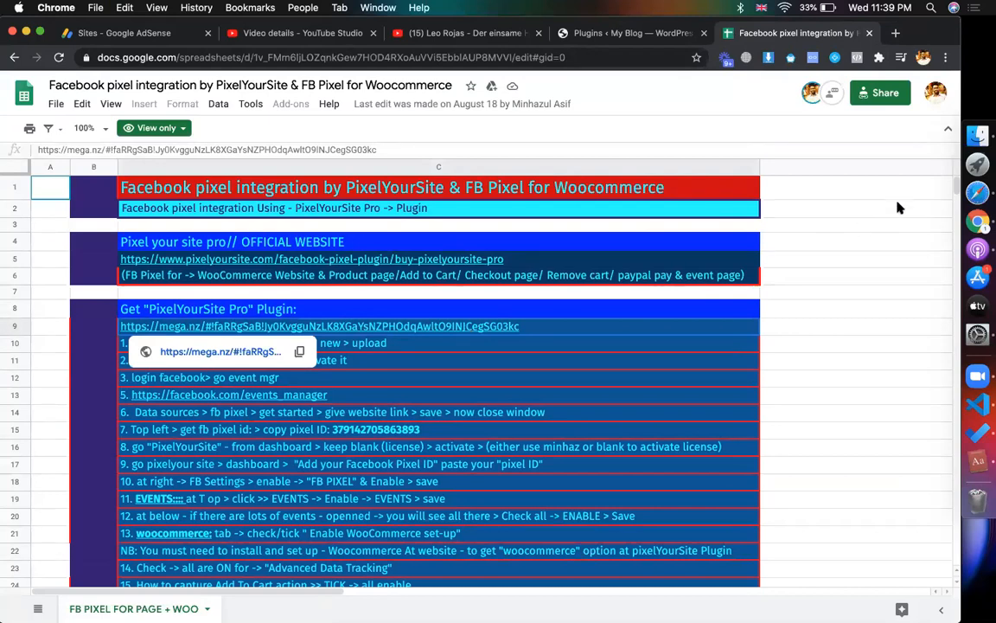
left_click(977, 192)
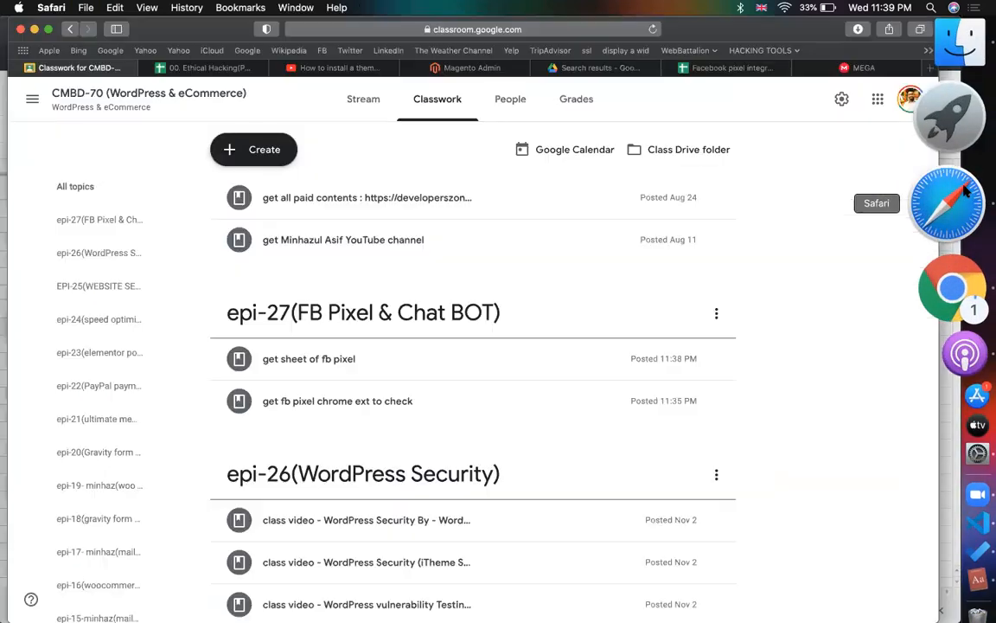
left_click(863, 69)
right_click(482, 174)
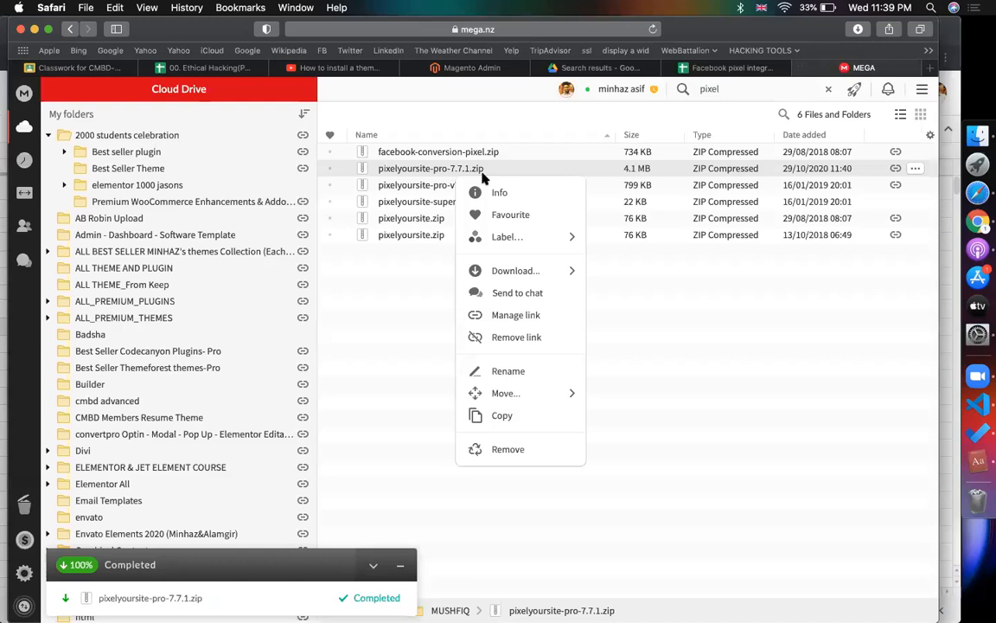
left_click(510, 315)
left_click(656, 447)
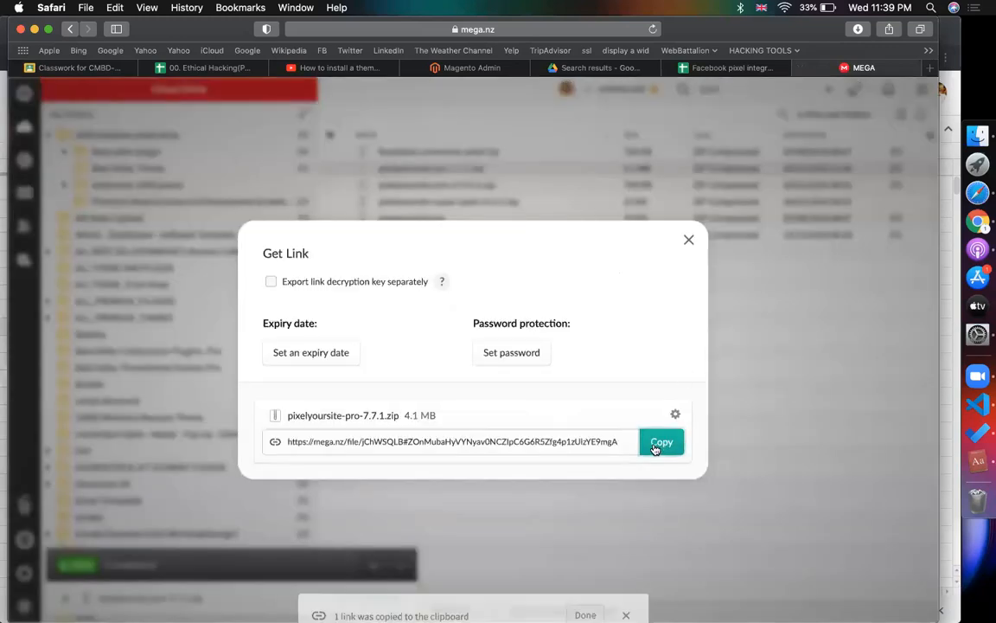
Step: In Safari's editable copy of the spreadsheet, replace the MEGA link in cell C9 with "download from developerszone.net"
key("super+Tab")
mouse_move(398, 332)
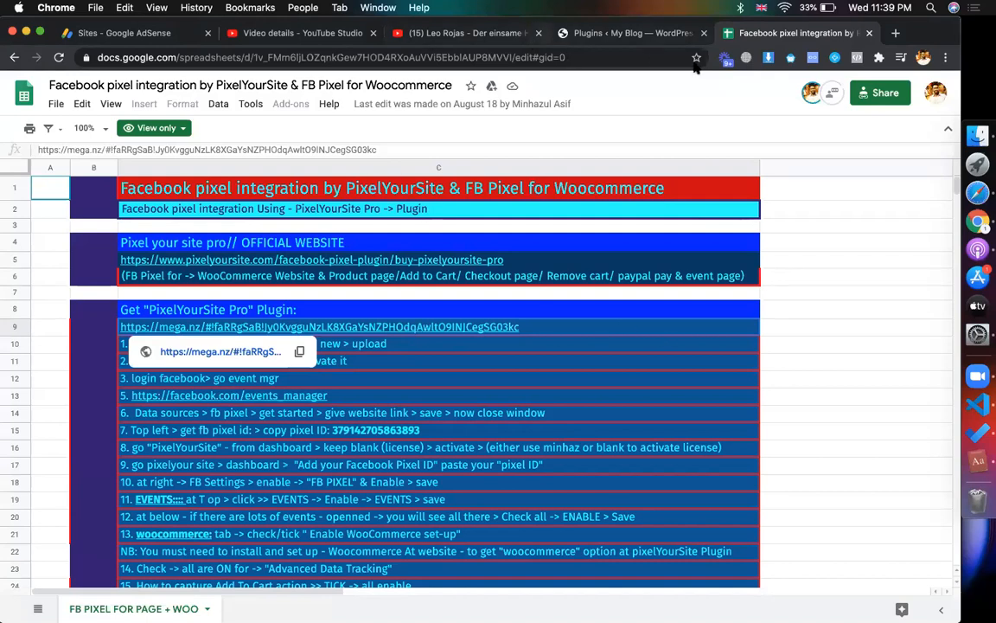
key("super+Tab")
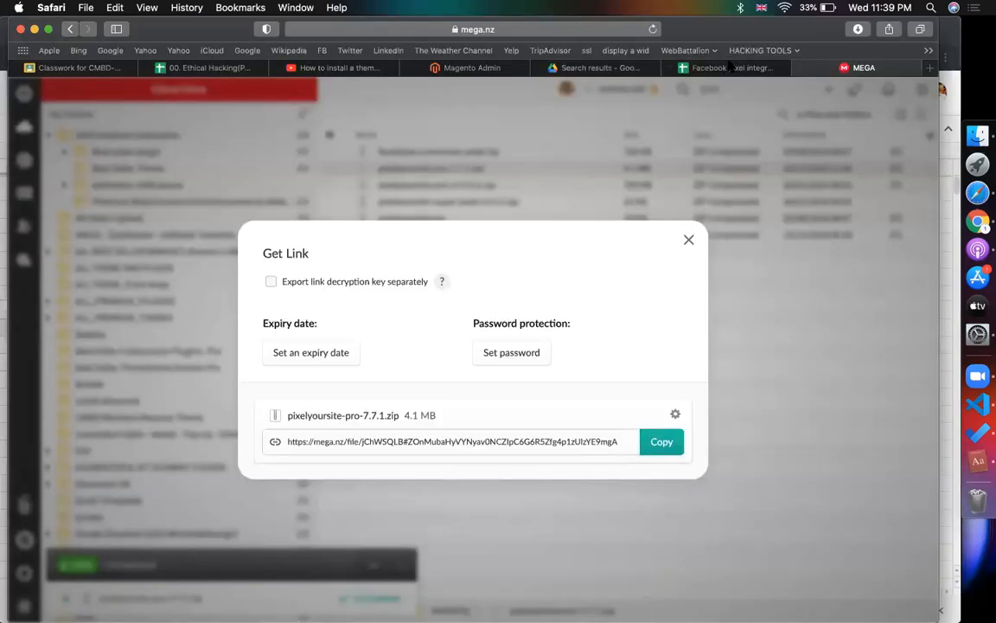
left_click(731, 67)
left_click(310, 299)
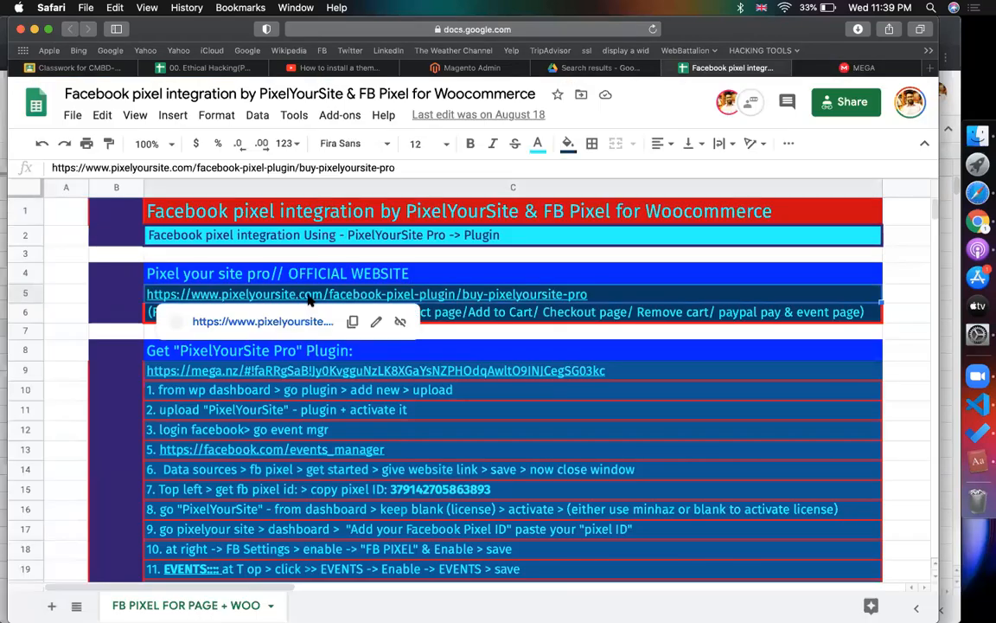
left_click(441, 337)
left_click(268, 372)
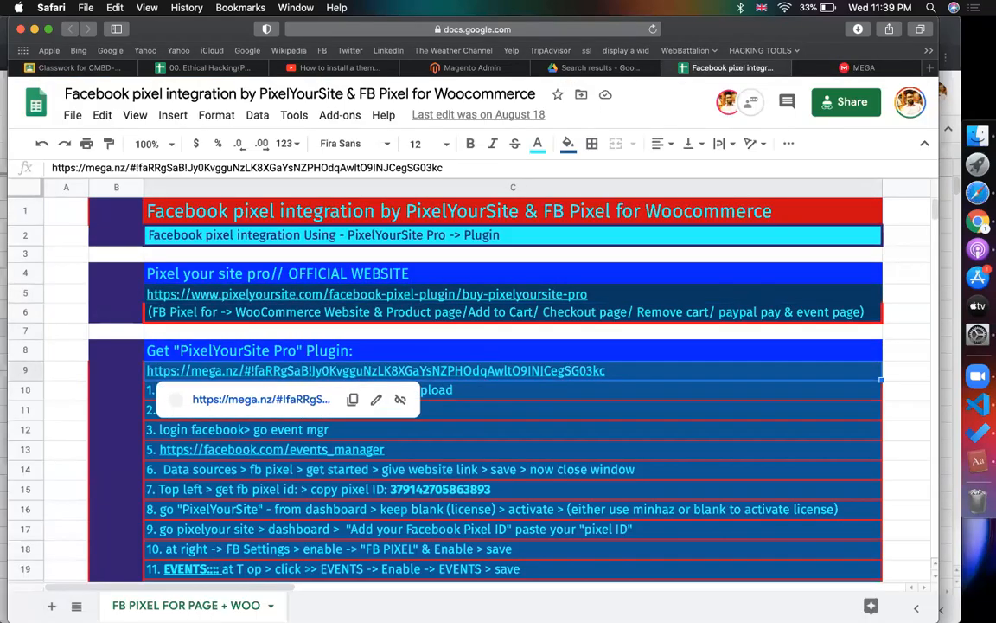
type("download f")
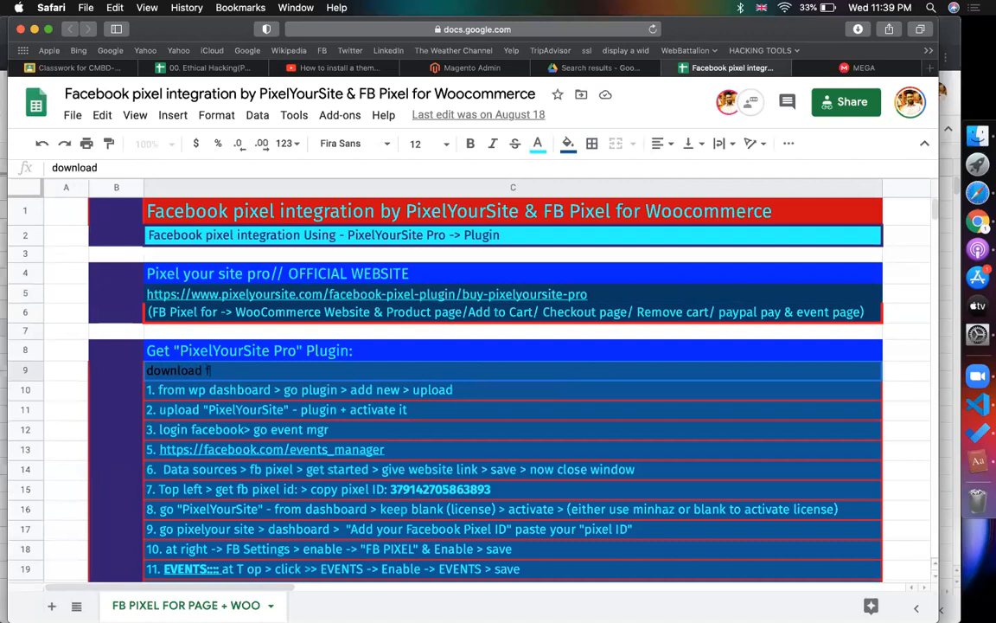
type("rom developerszone.net")
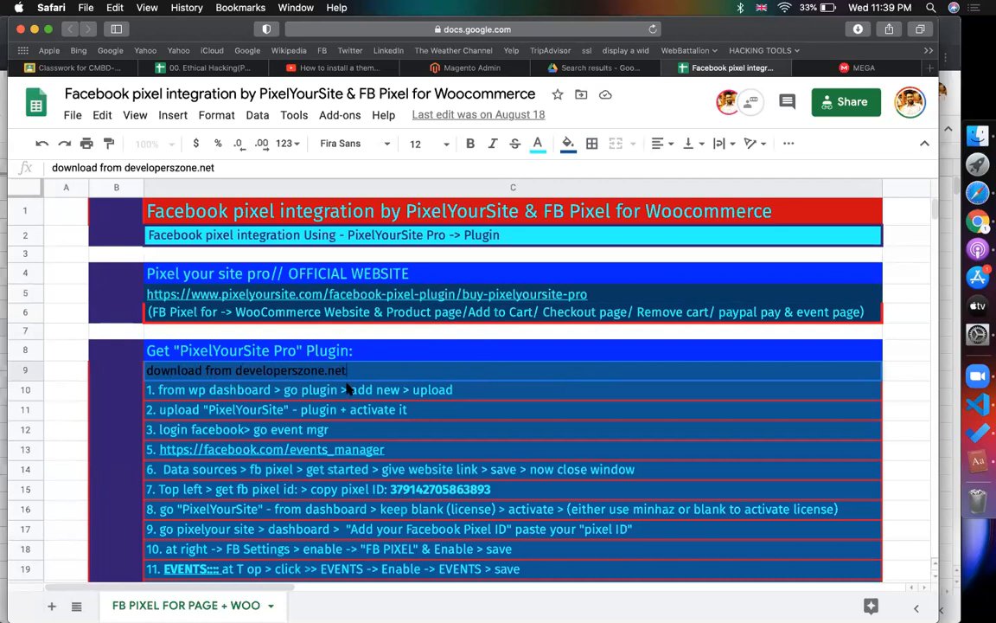
left_click(395, 418)
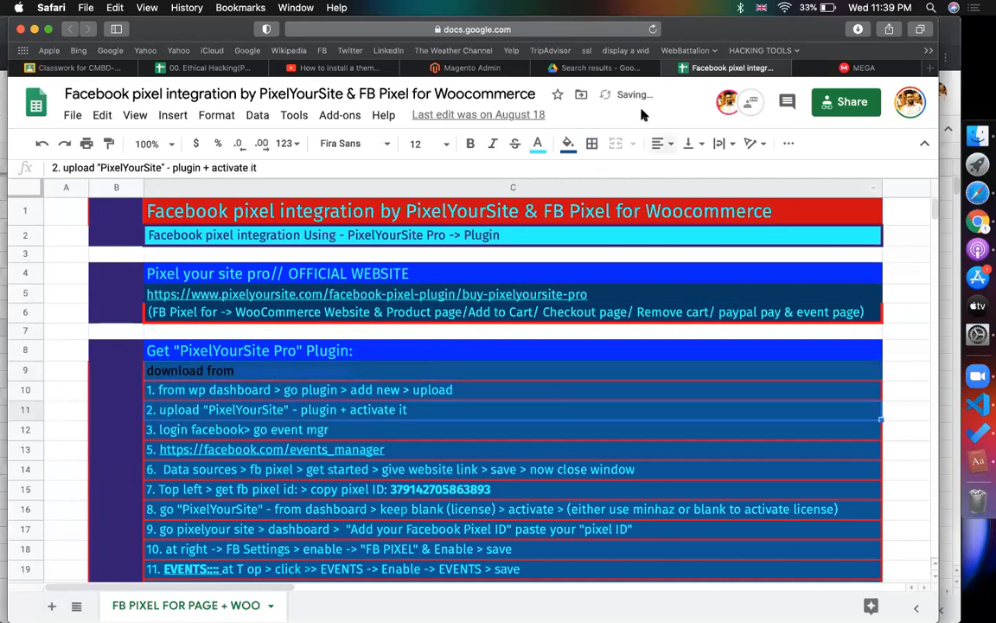
Step: Set the text colour of the download note in cell C9 to cyan
left_click(593, 287)
key("super+Tab")
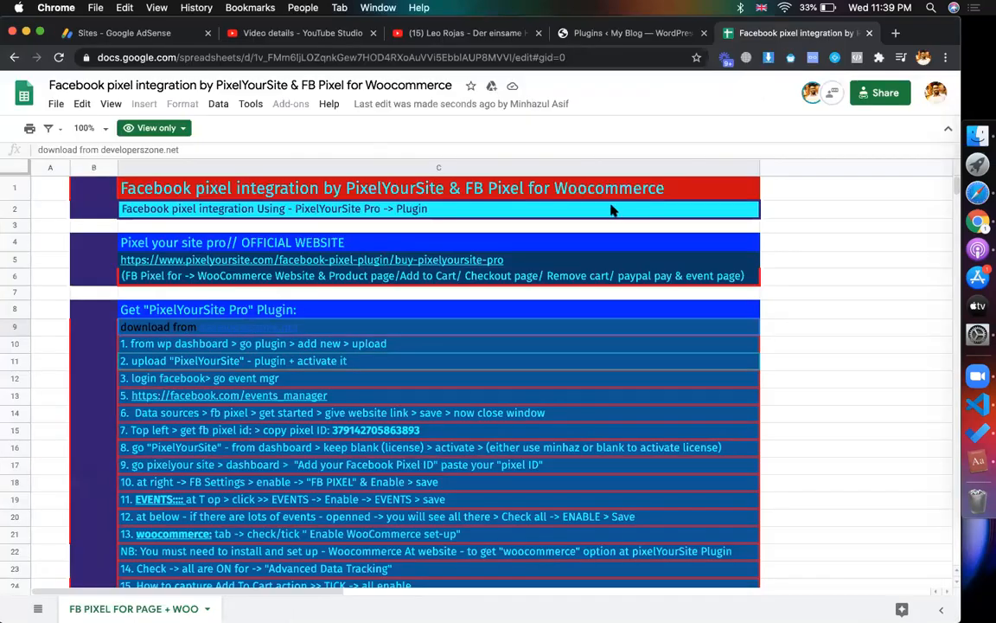
key("super+Tab")
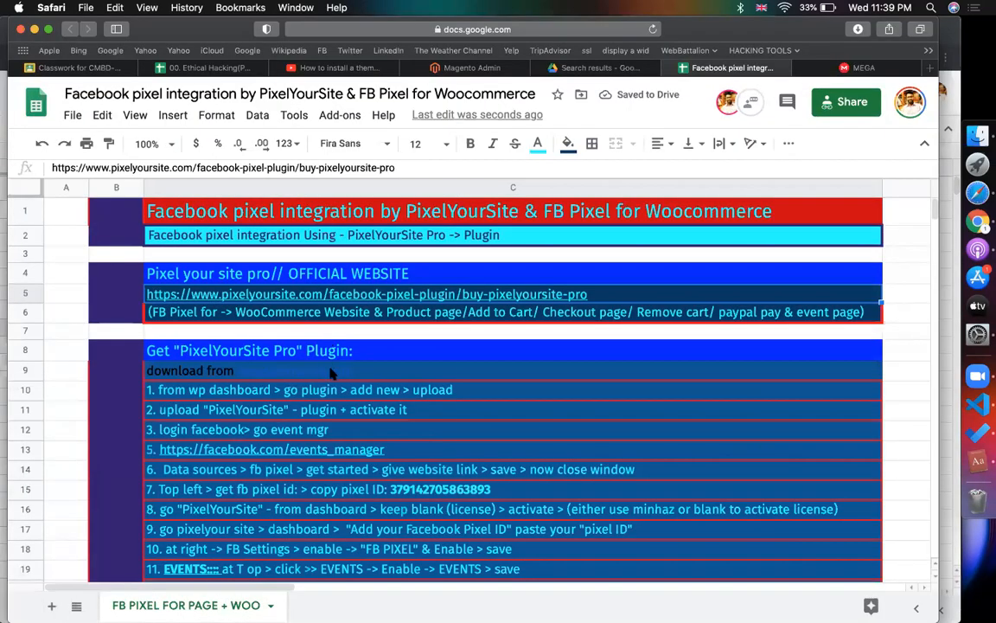
left_click(331, 372)
left_click(537, 143)
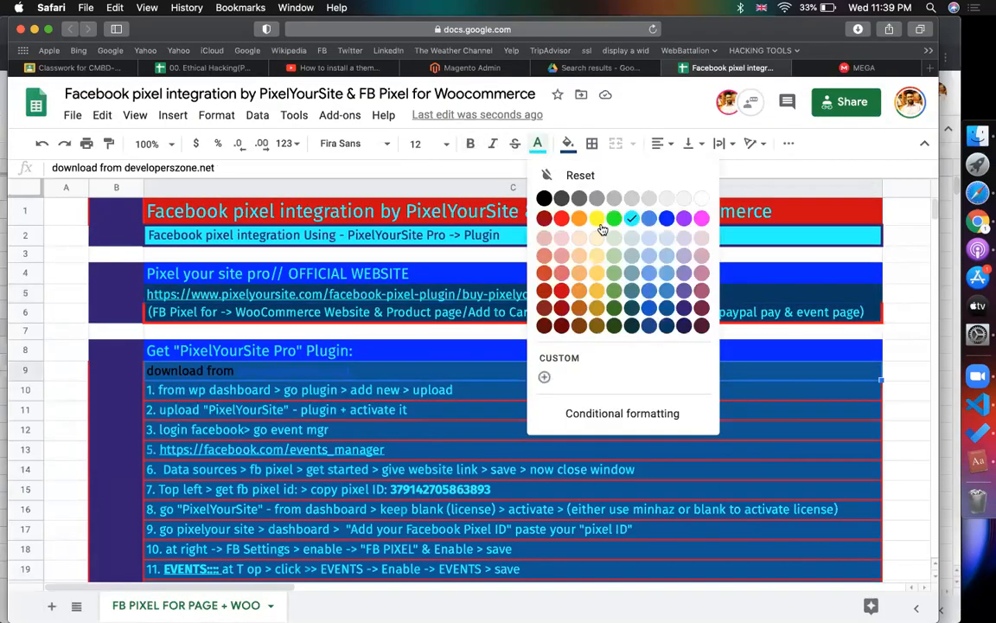
left_click(631, 219)
left_click(439, 381)
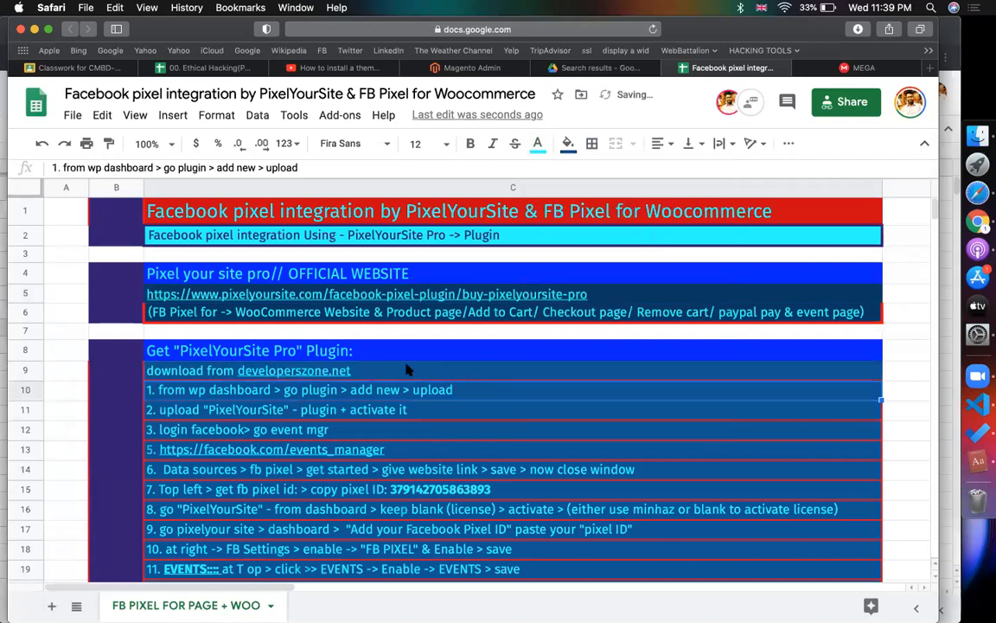
Step: Switch to Chrome and review the sheet's instructions in rows 10 to 12 on uploading the plugin, activating it and logging in to Facebook
key("super+Tab")
left_click(493, 378)
left_click(208, 346)
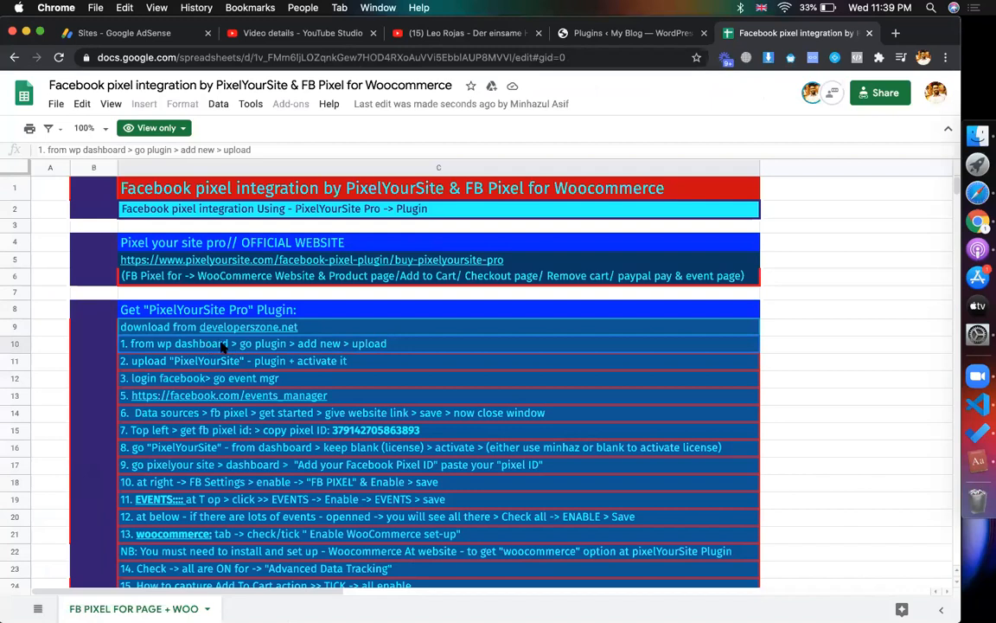
left_click(279, 362)
left_click(191, 381)
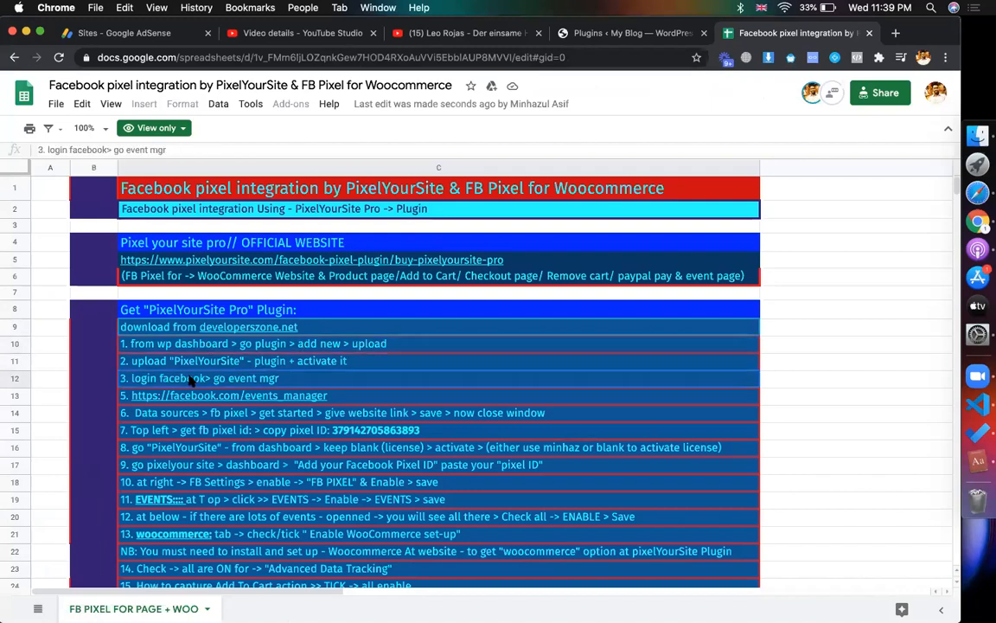
left_click(232, 366)
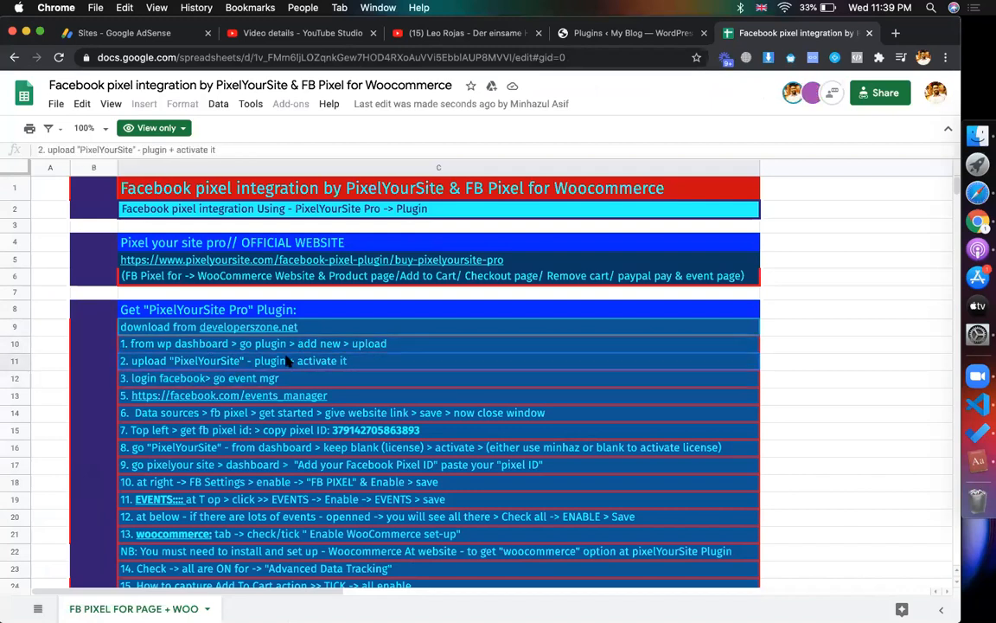
left_click(171, 381)
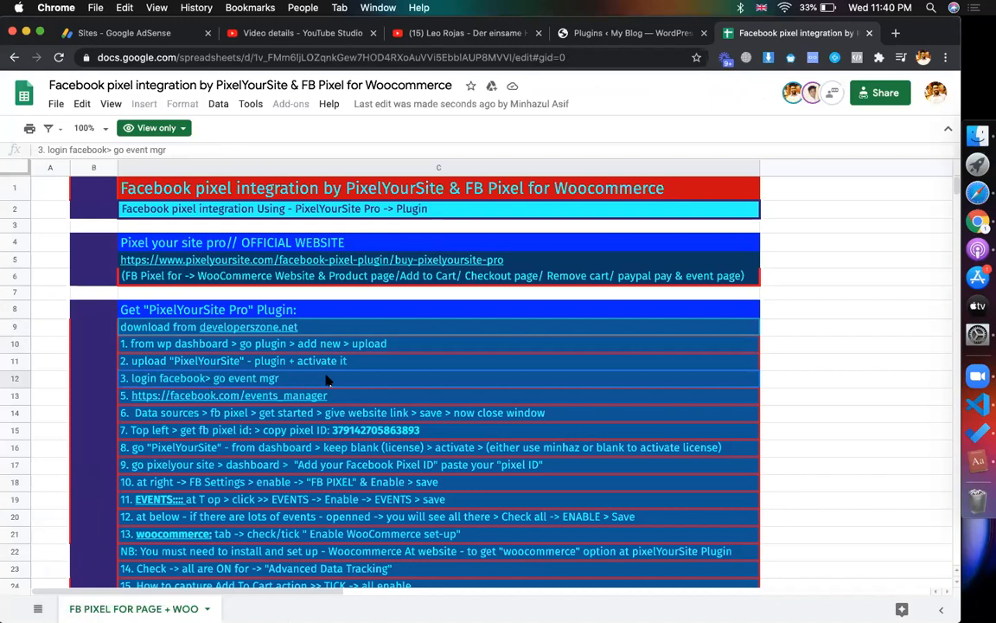
left_click(279, 397)
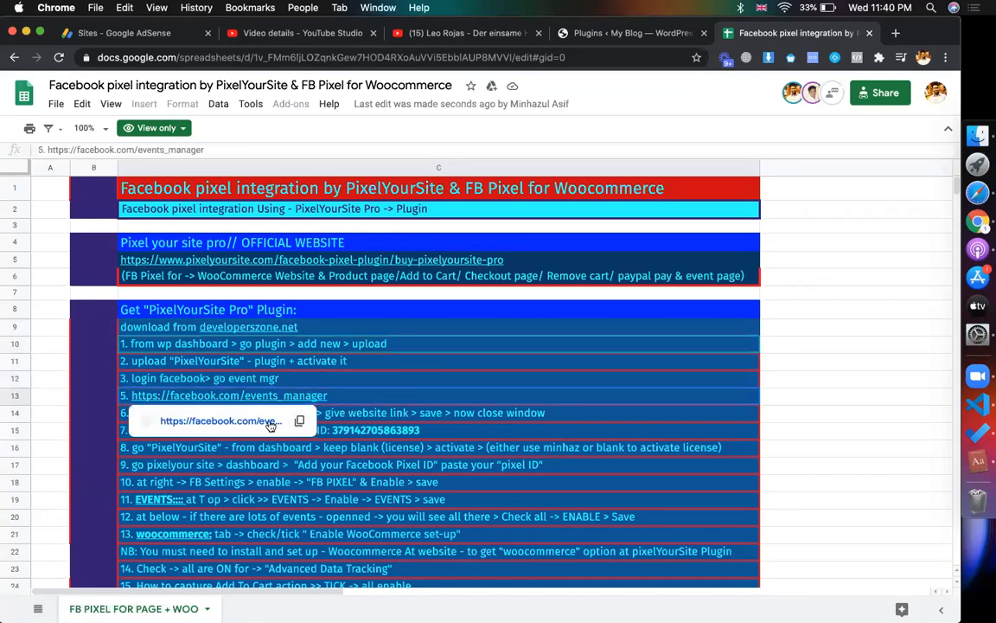
left_click(300, 421)
key("super+Tab")
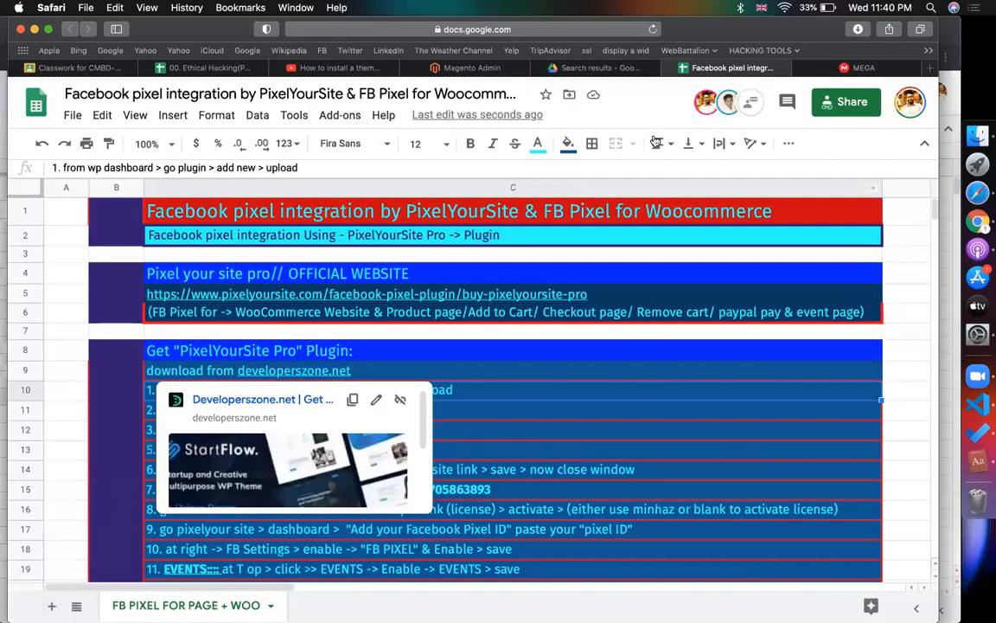
left_click(611, 69)
left_click(548, 30)
key("super+v")
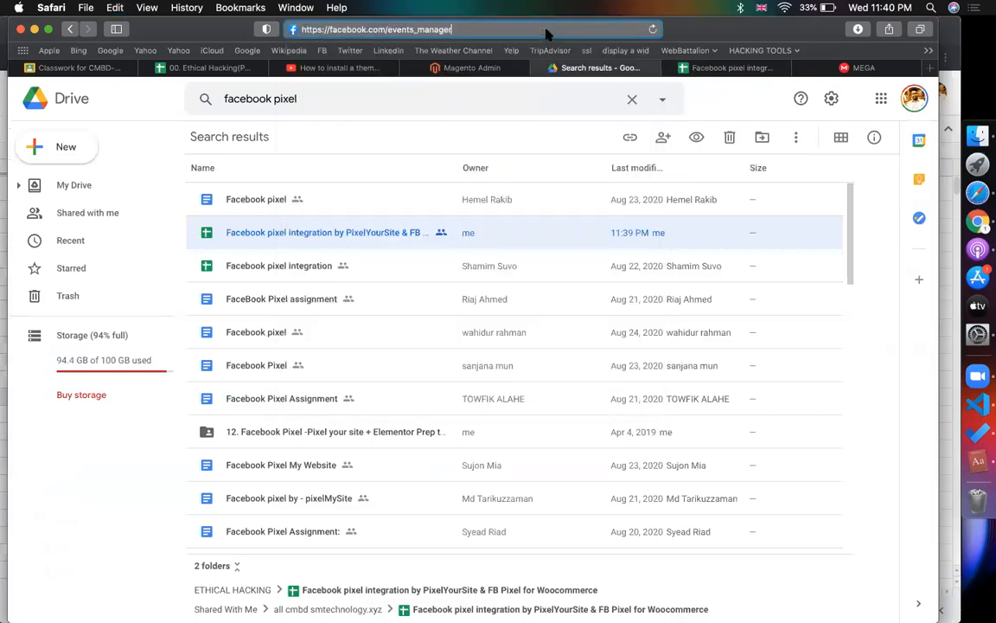
key("Return")
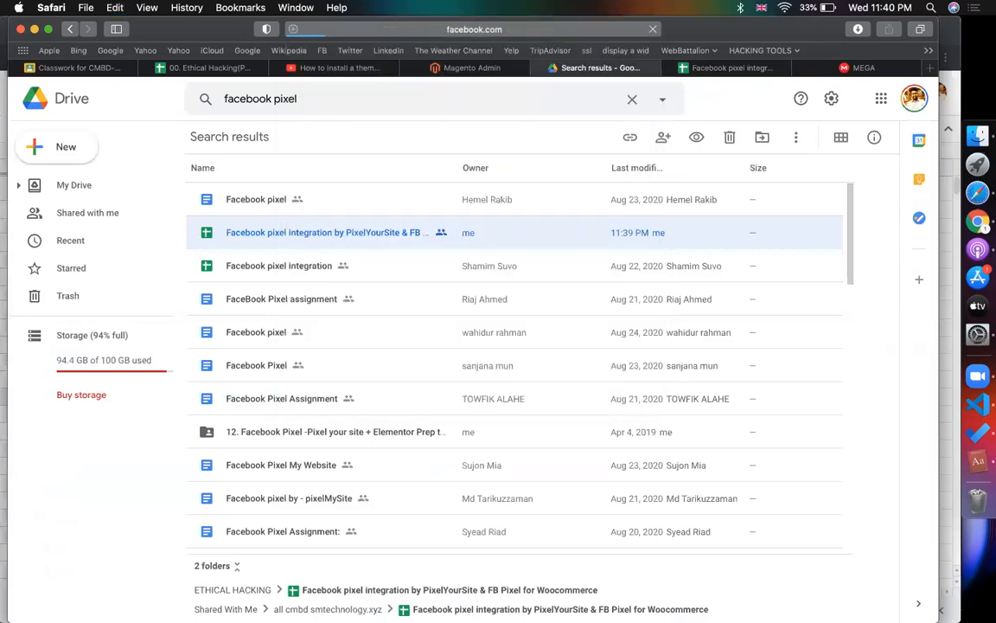
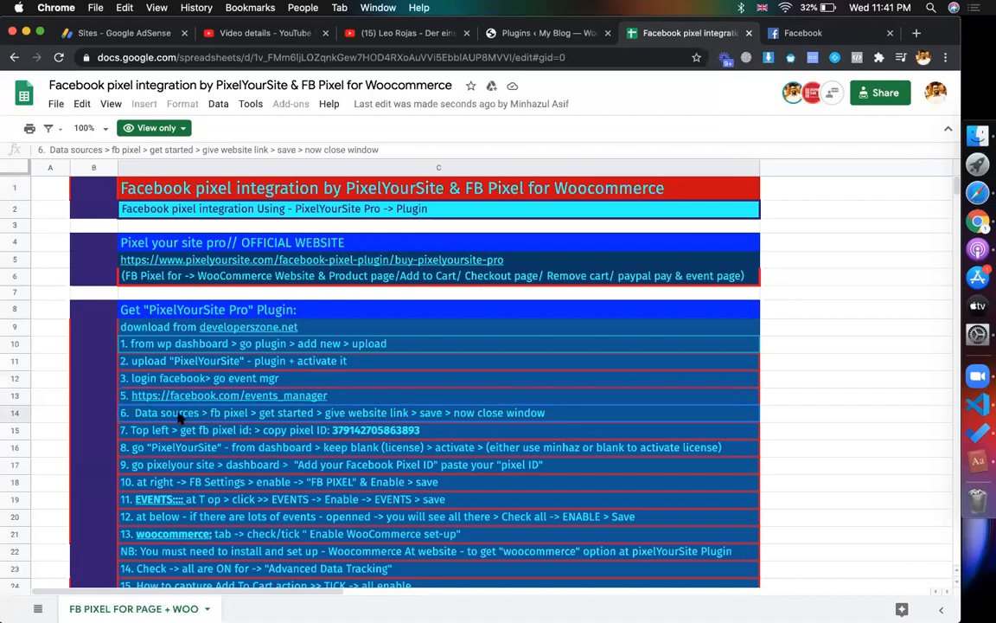
Step: Switch to Safari and compare the sheet's data source instructions in rows 13 and 14 with the Data Sources list in Facebook Events Manager
key("super+Tab")
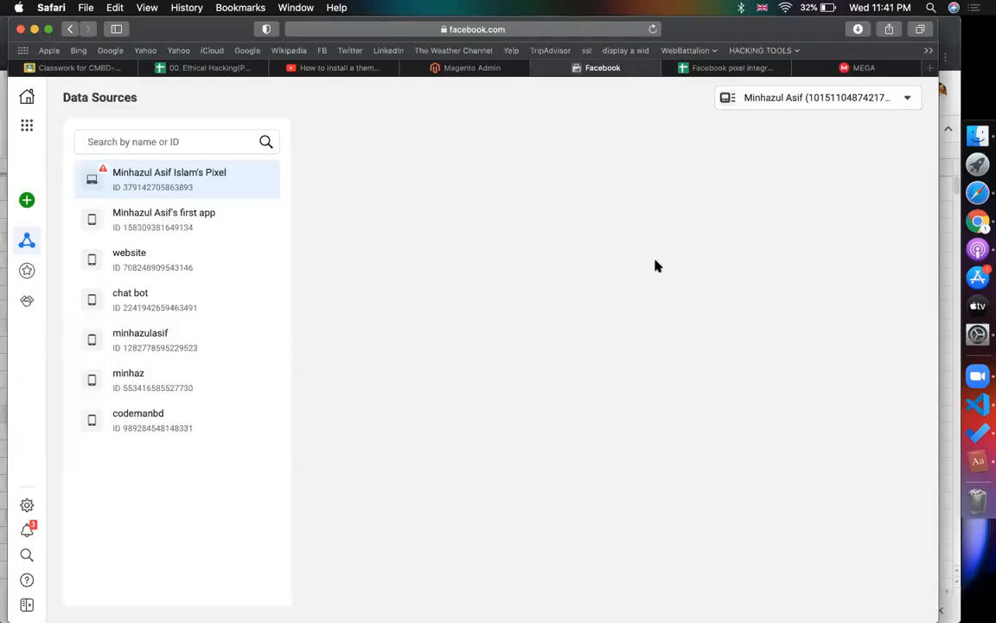
left_click(686, 67)
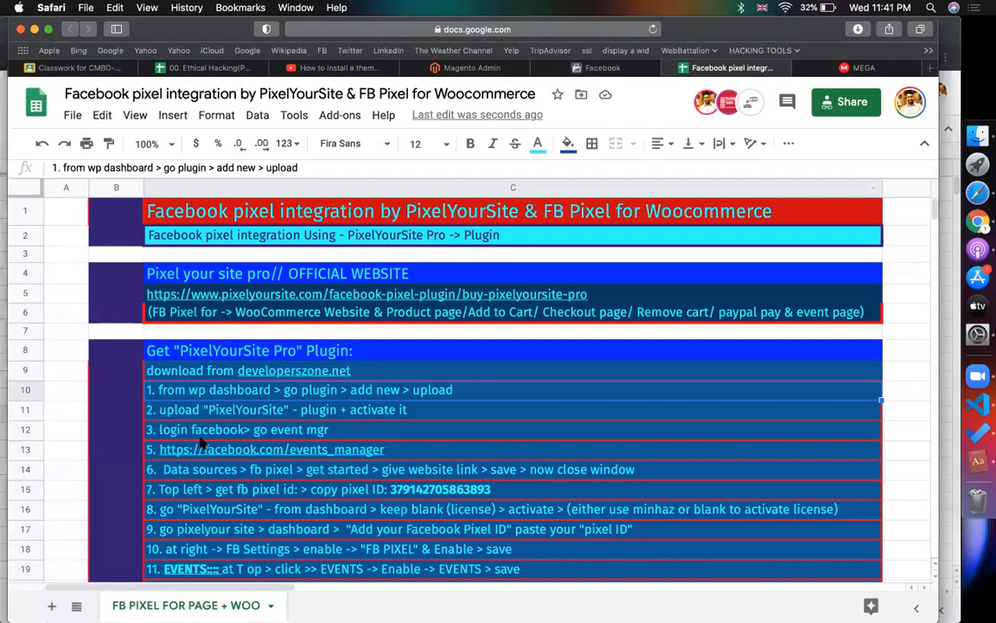
scroll(190, 460, "down", 1)
left_click(590, 429)
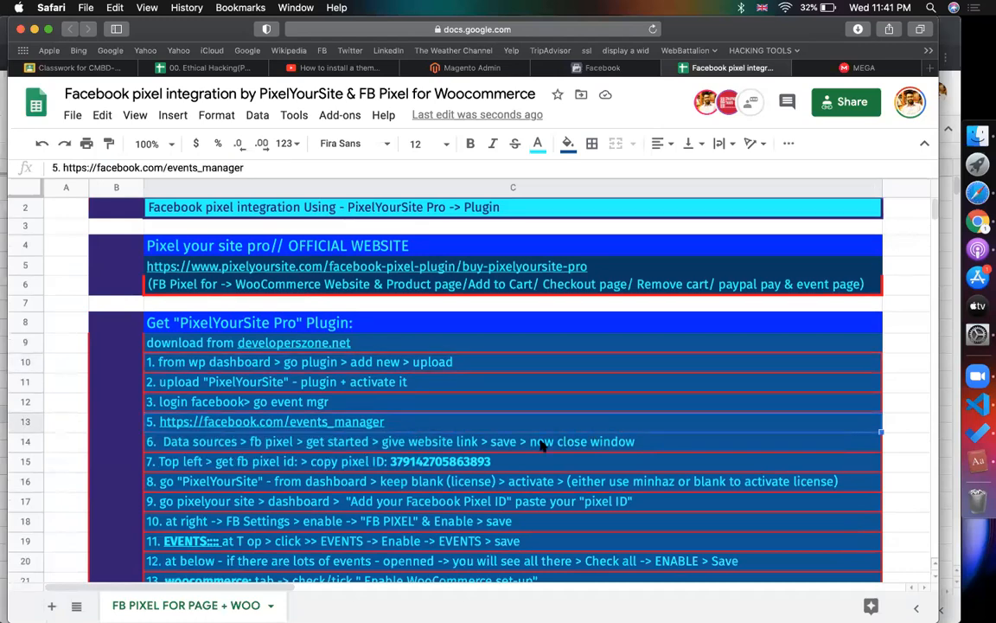
left_click(603, 68)
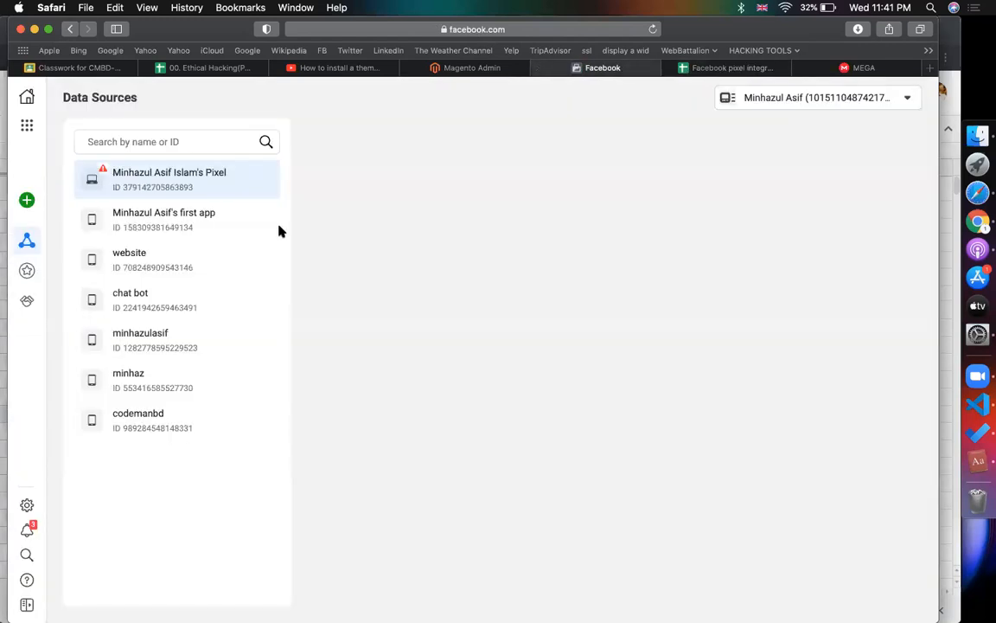
mouse_move(80, 451)
left_click(687, 66)
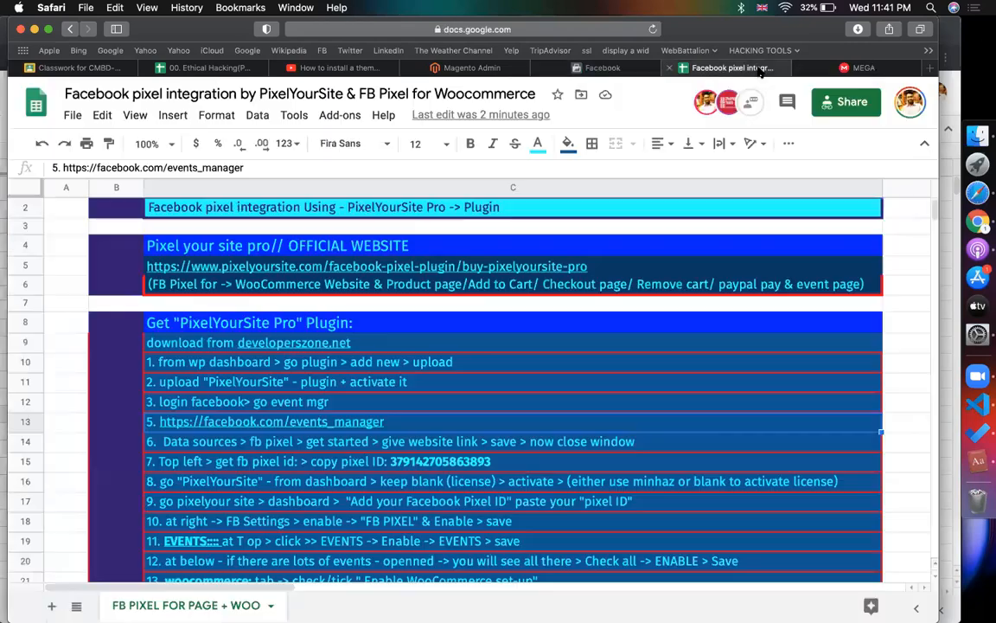
left_click(294, 444)
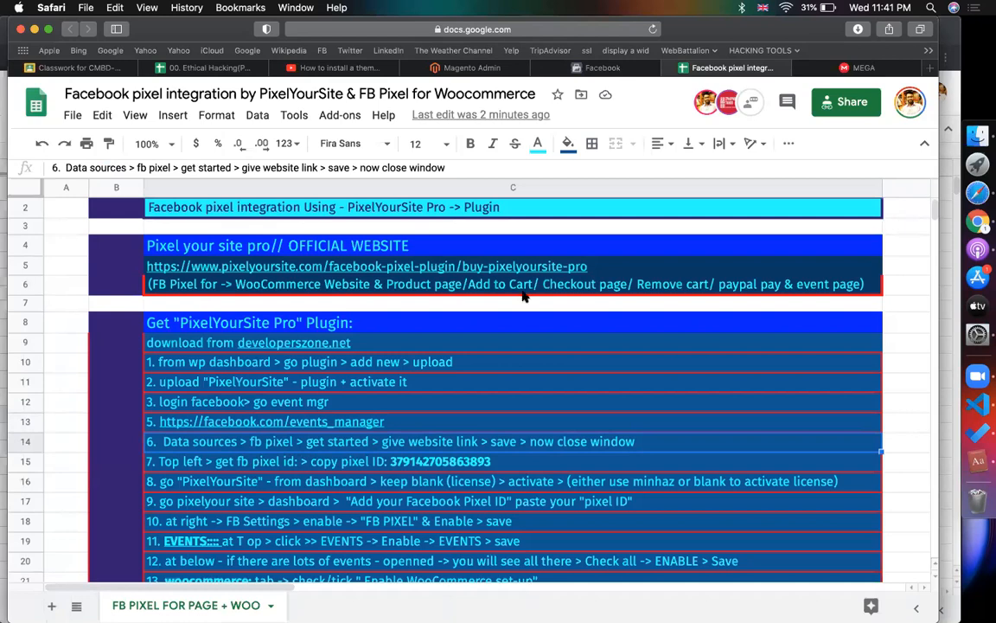
Step: Return to Events Manager and examine which ad accounts the business asset selector offers, leaving the selection as it is
left_click(597, 68)
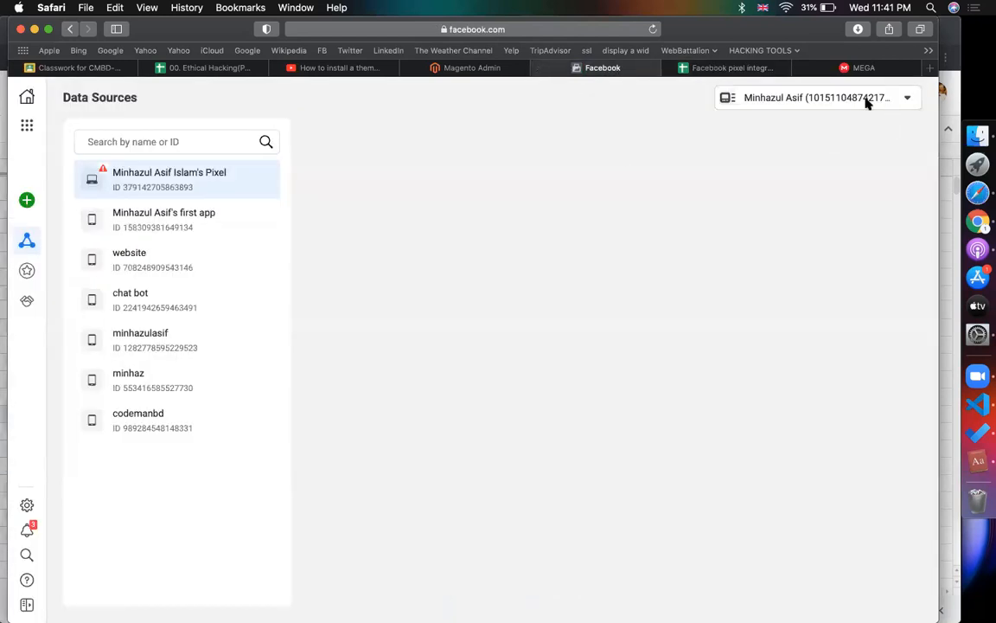
left_click(867, 100)
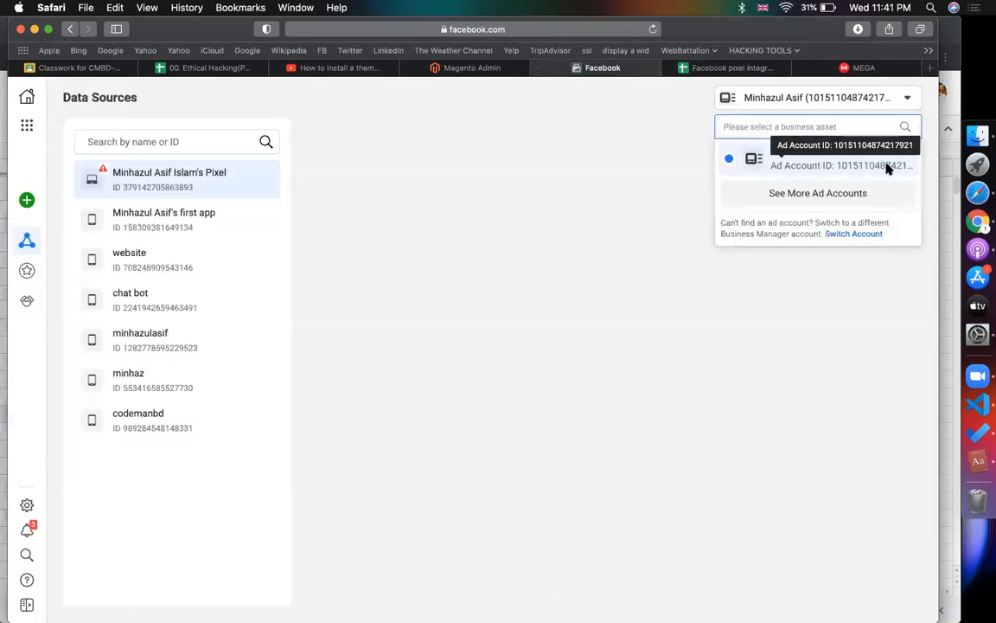
left_click(536, 227)
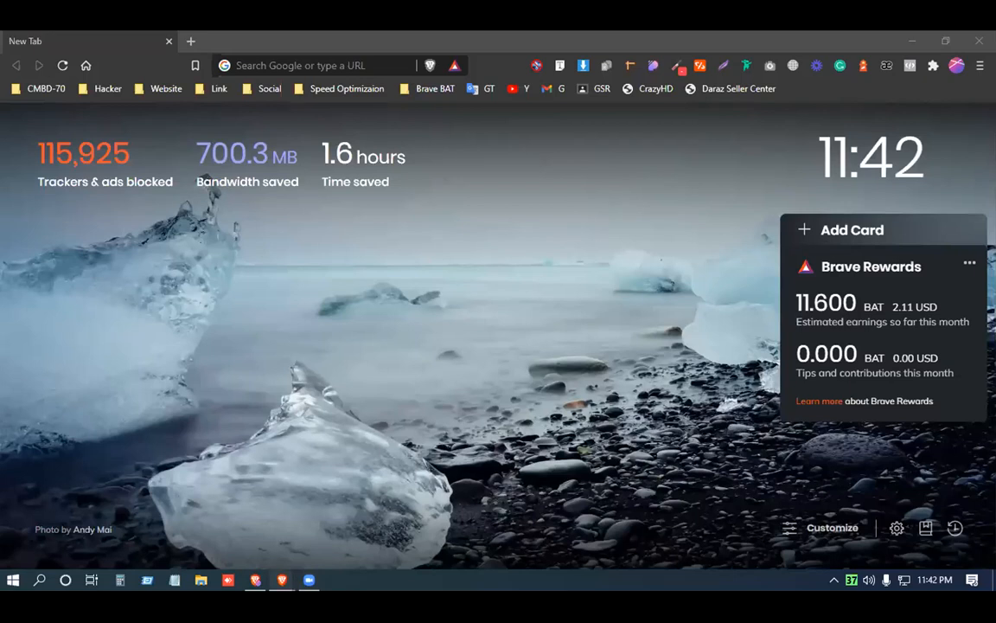
Step: In Brave, load the copied link to the Facebook pixel integration spreadsheet and open facebook.com in a second tab
left_click(262, 67)
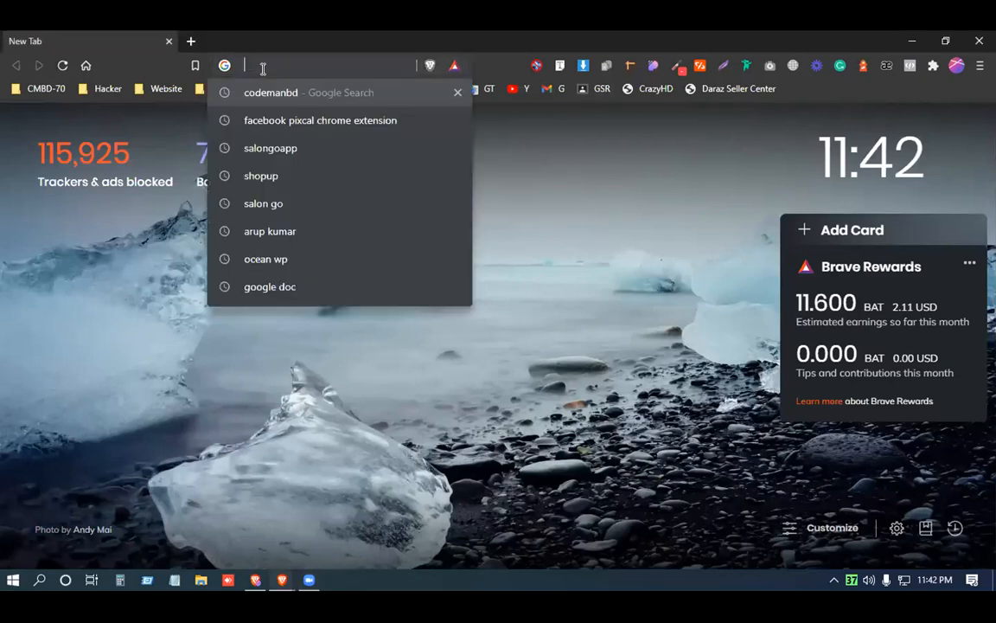
key("ctrl+v")
key("Return")
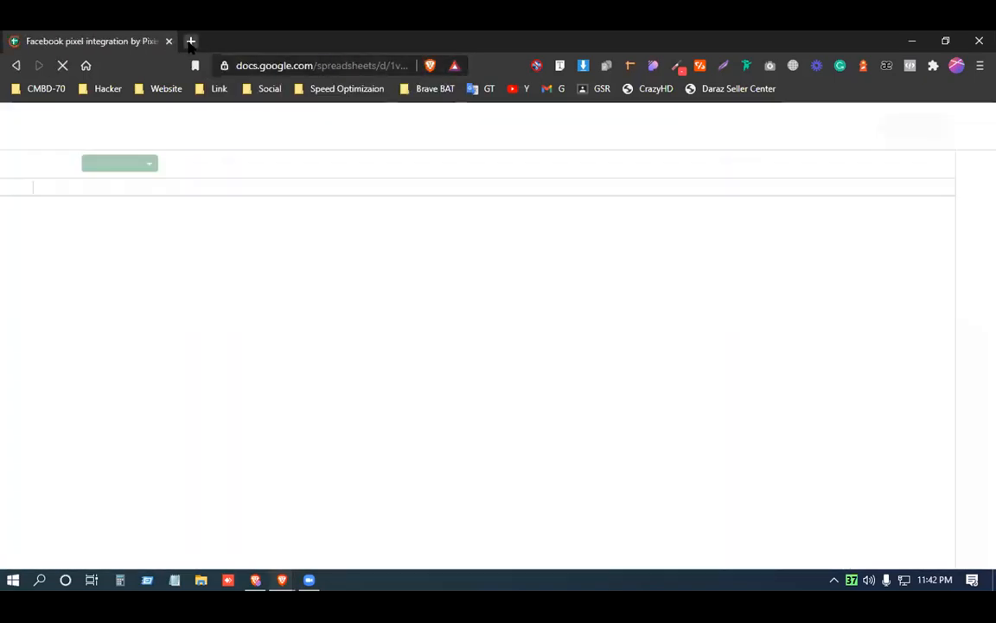
left_click(191, 40)
type("f")
key("Return")
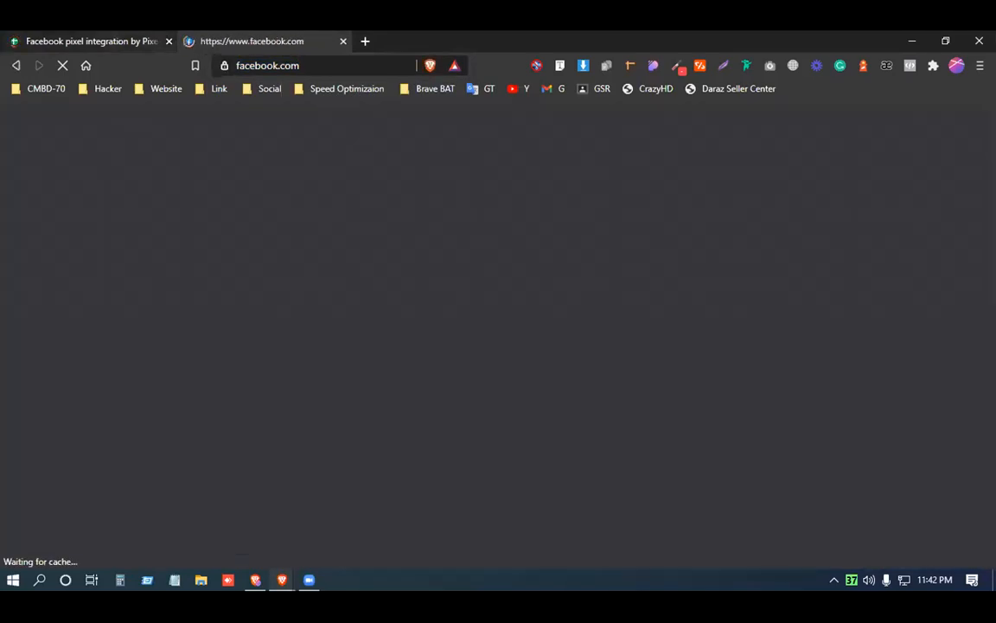
left_click(102, 41)
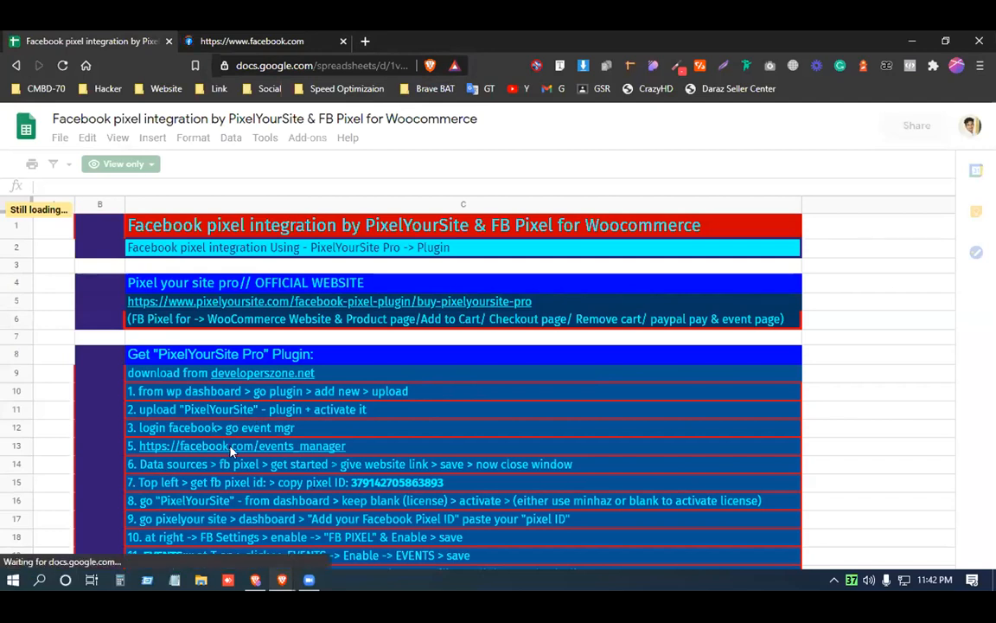
scroll(242, 415, "down", 1)
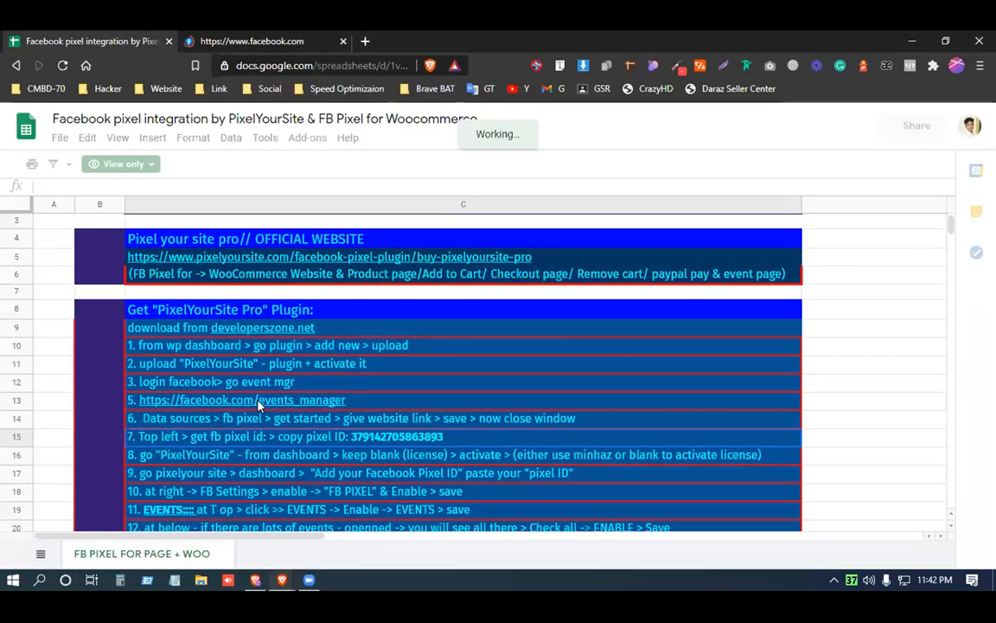
left_click(261, 404)
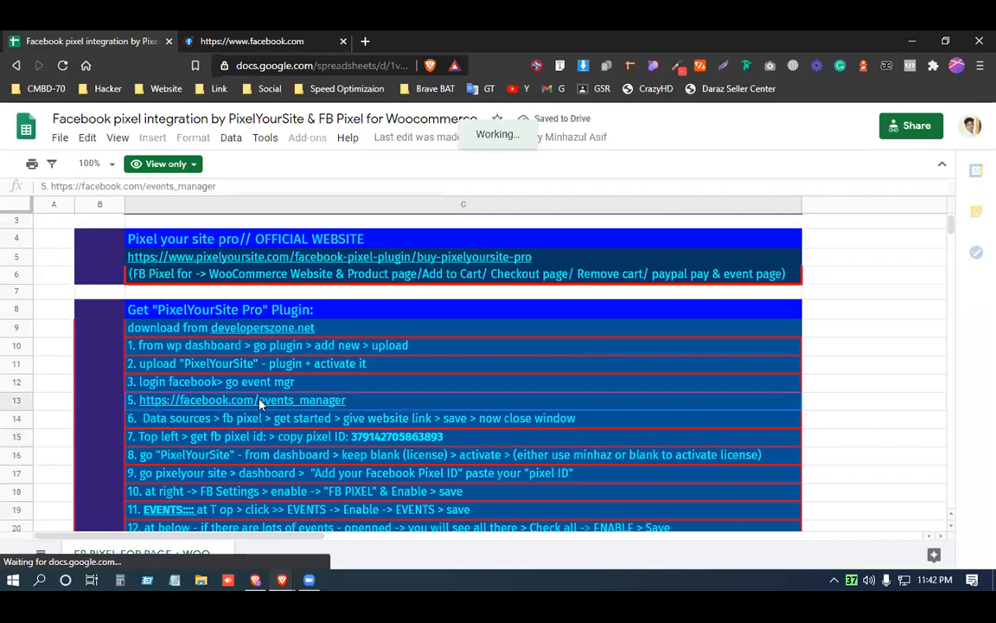
right_click(260, 403)
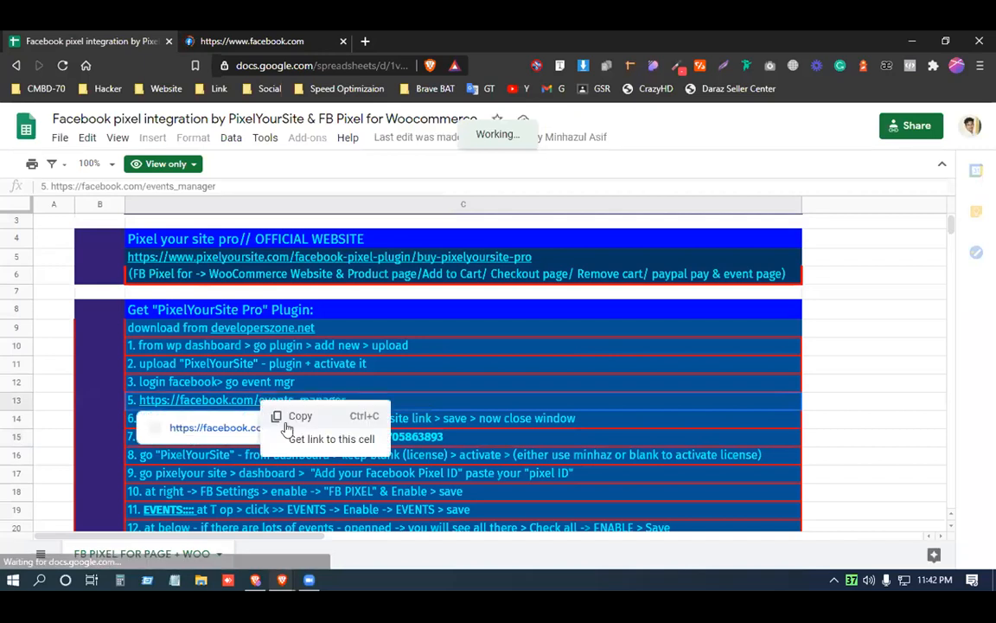
left_click(218, 428)
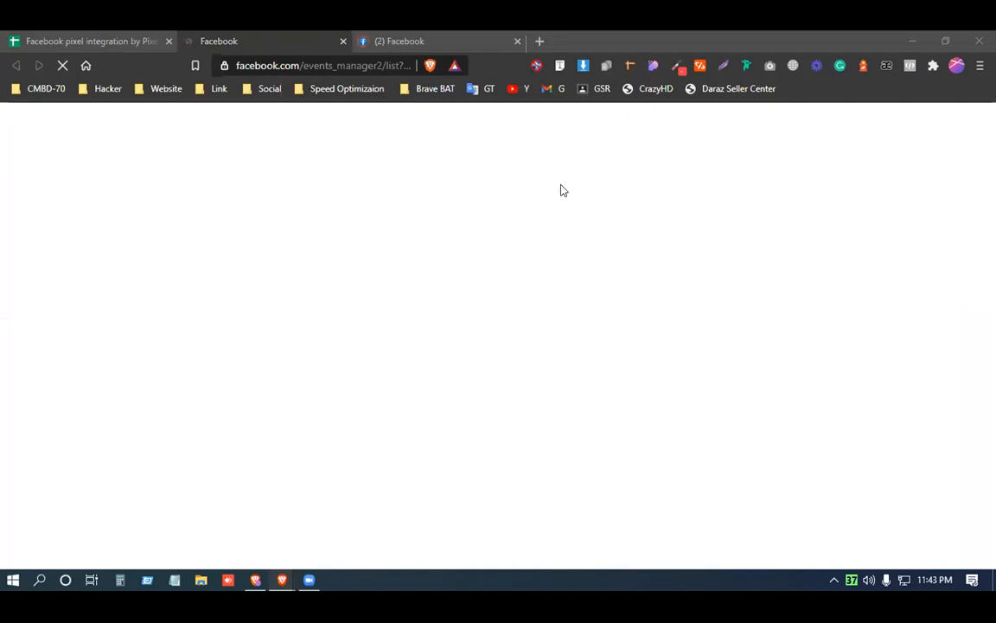
left_click(250, 36)
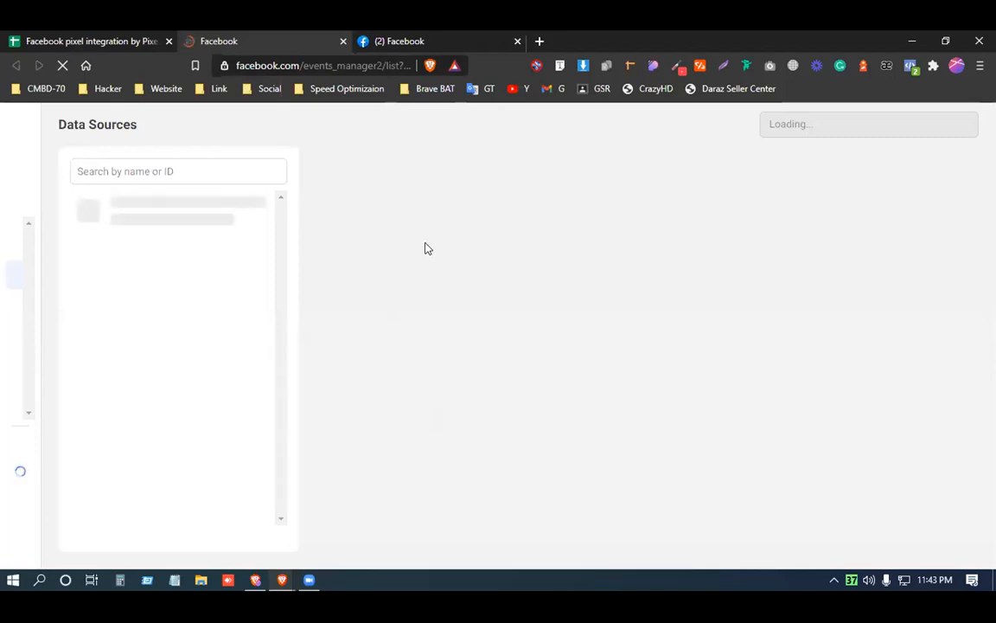
left_click(178, 171)
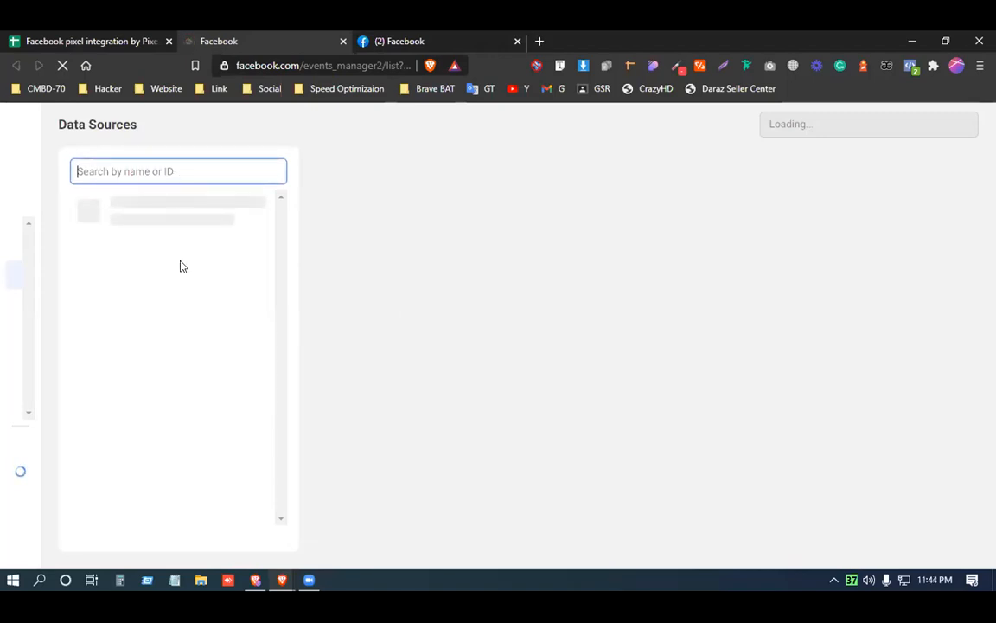
left_click(350, 200)
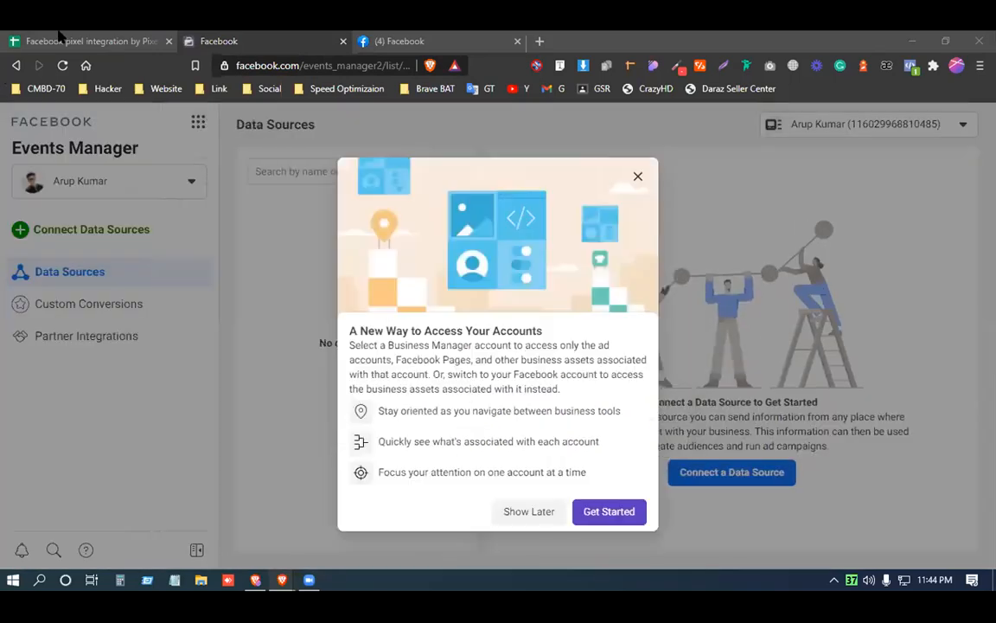
Step: Check the sheet's row 14 instruction, return to Events Manager and dismiss its account access introduction and guided tour
left_click(59, 38)
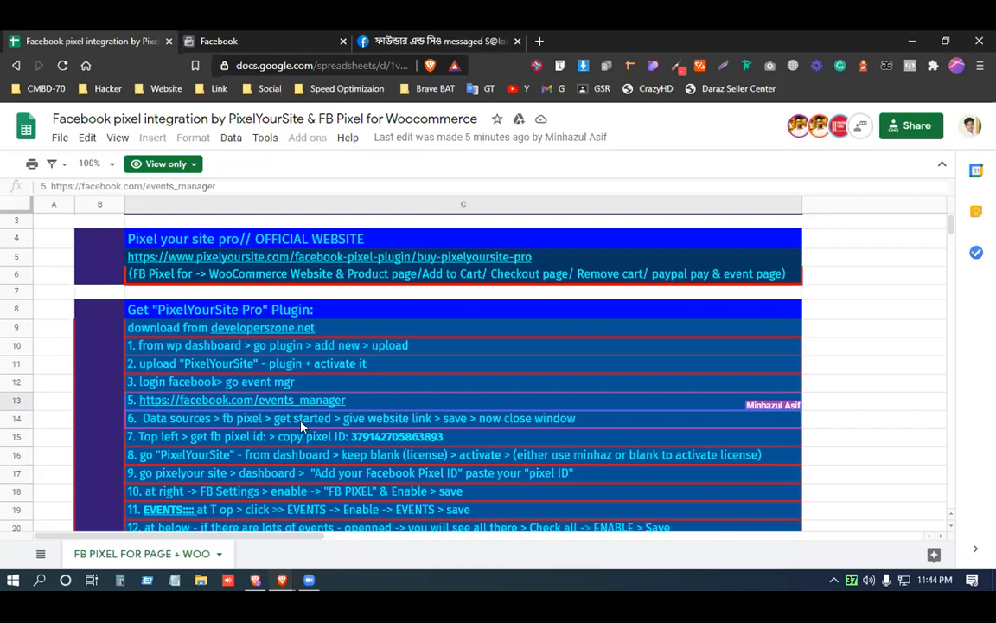
left_click(264, 40)
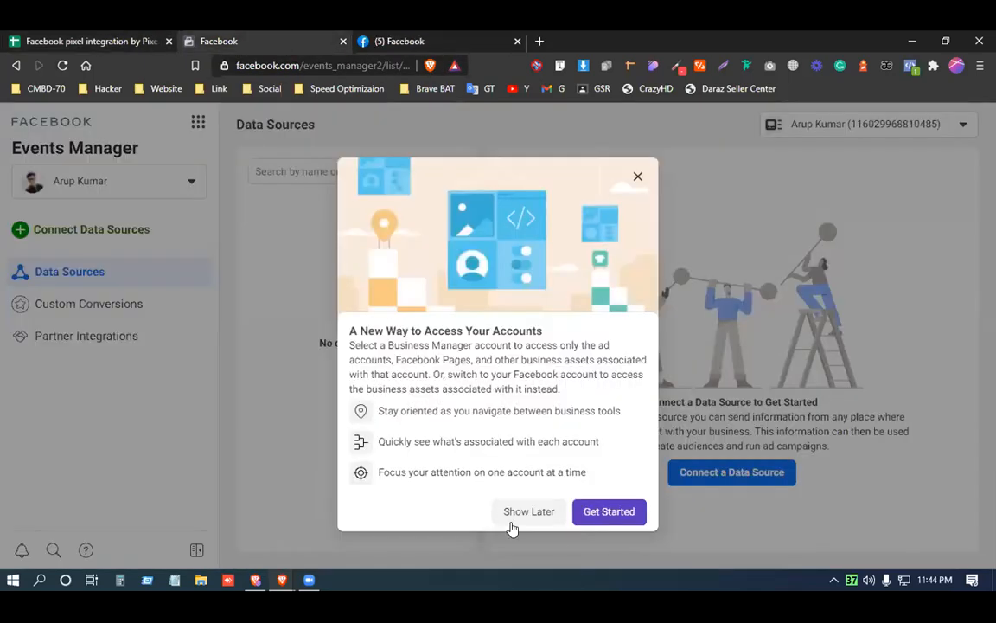
left_click(591, 513)
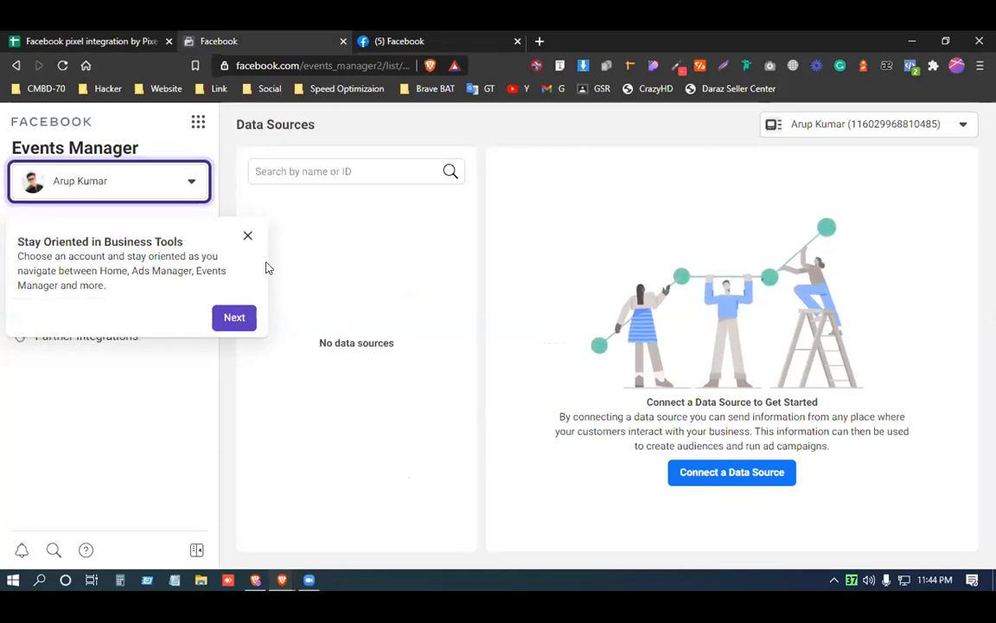
left_click(248, 237)
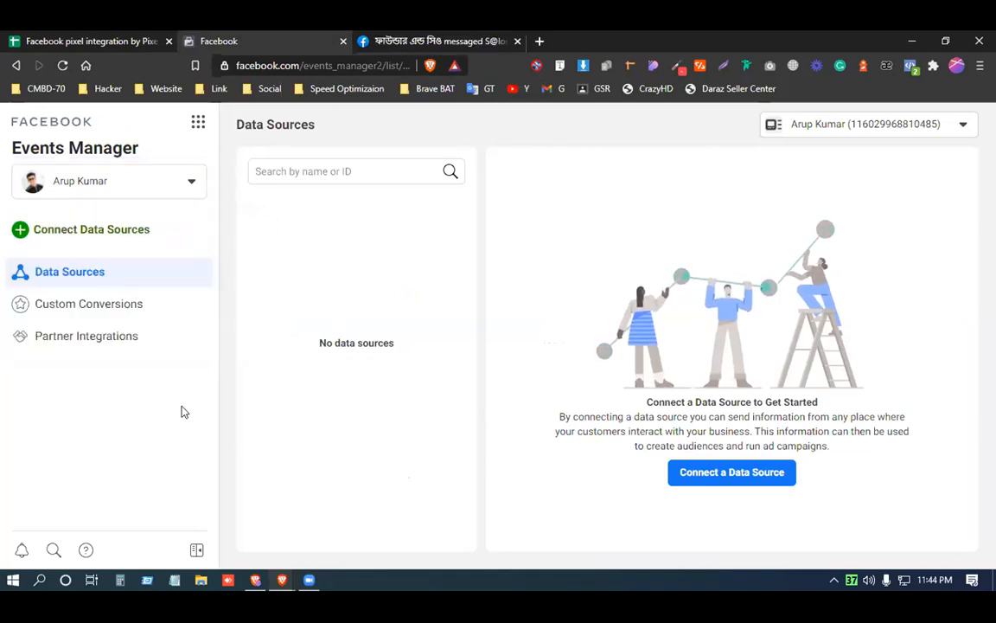
Step: Recheck the sheet, then connect a new Web data source in Events Manager using Facebook Pixel as the connection method
left_click(91, 42)
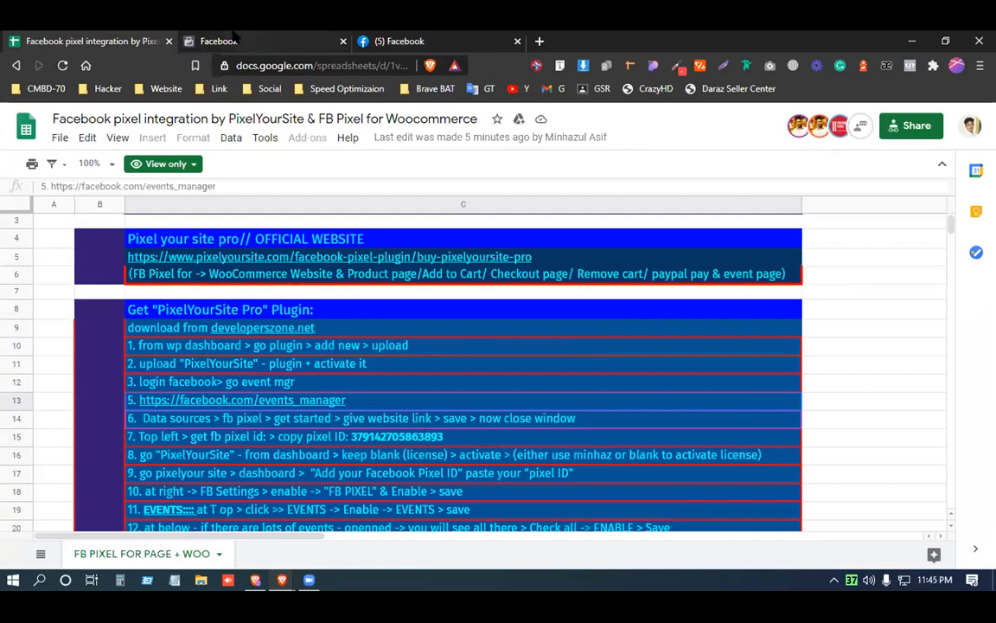
left_click(220, 41)
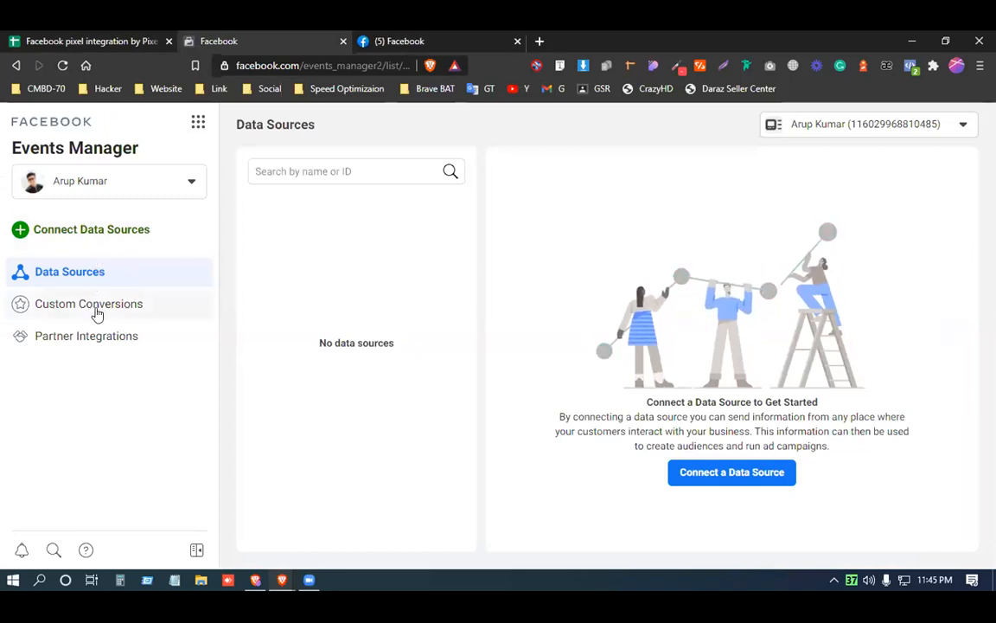
left_click(716, 478)
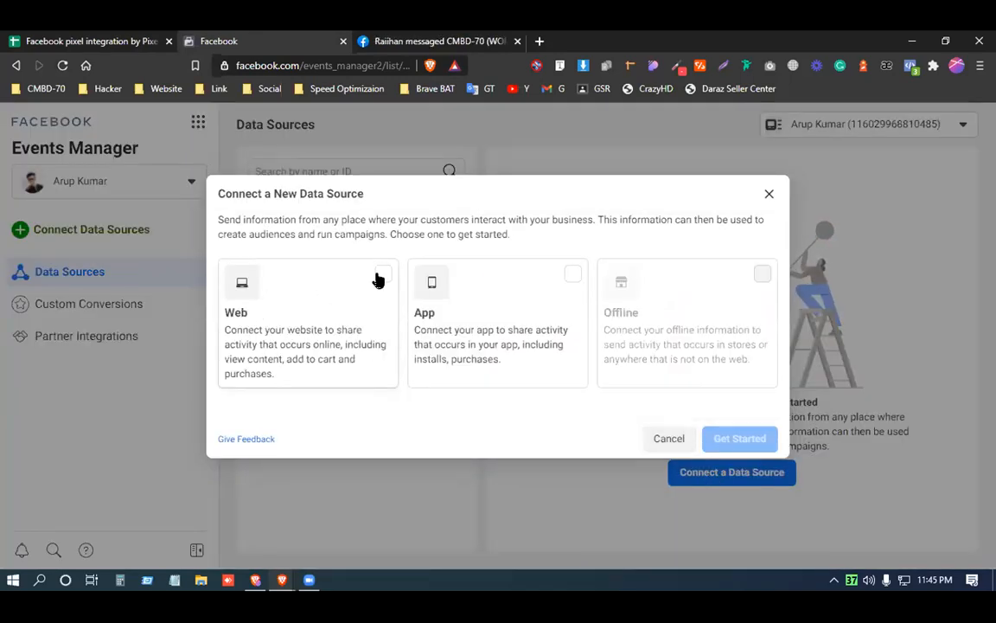
left_click(377, 280)
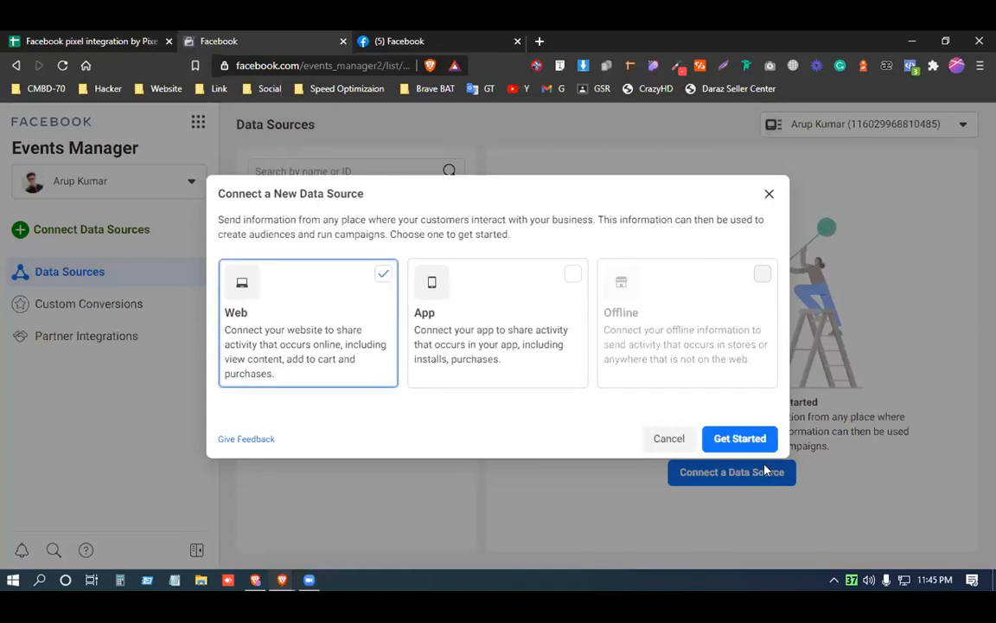
left_click(745, 443)
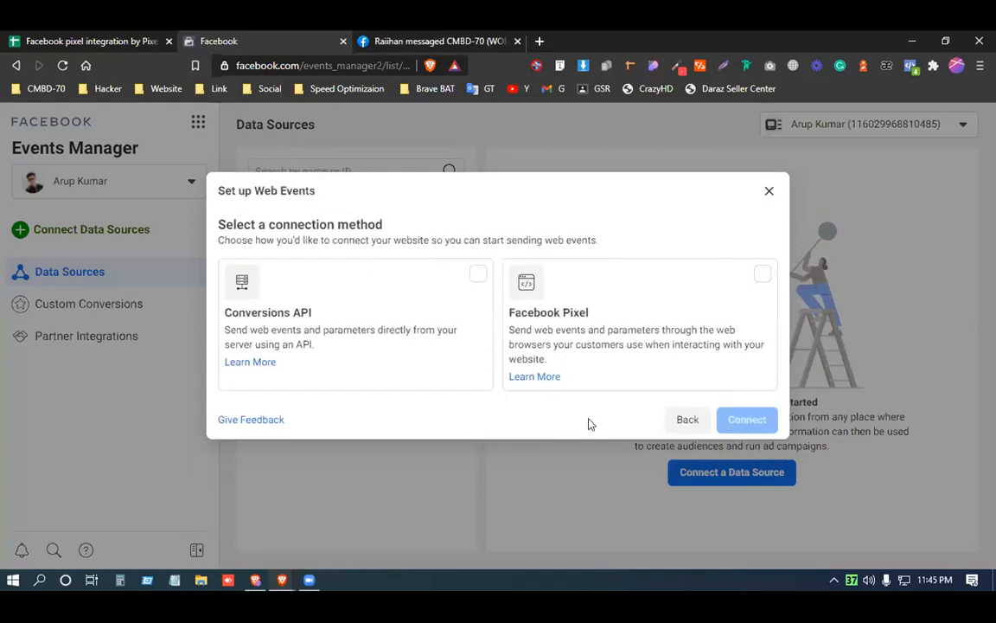
left_click(761, 276)
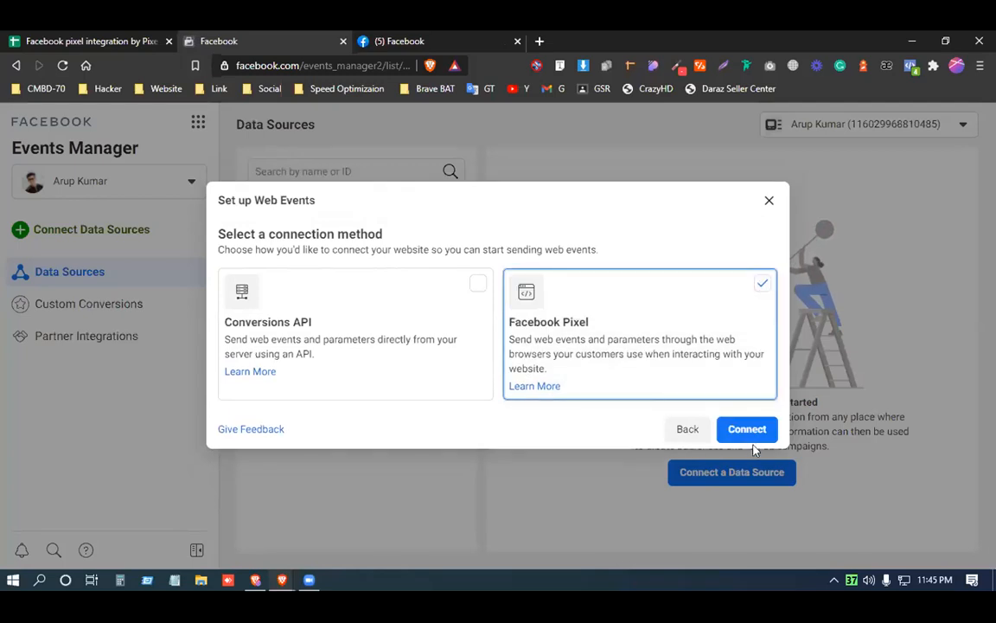
left_click(747, 421)
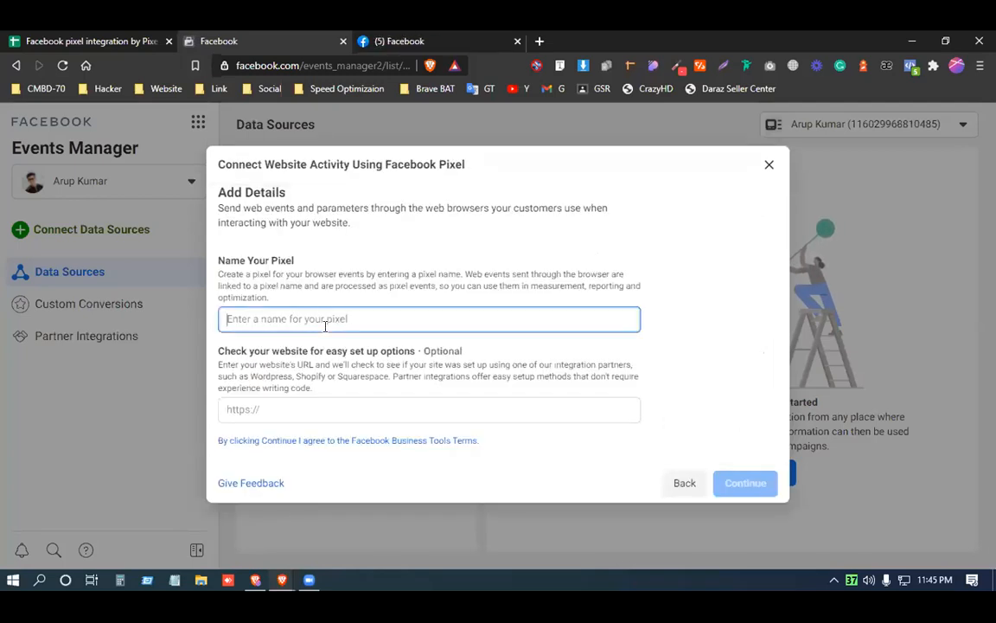
left_click(319, 408)
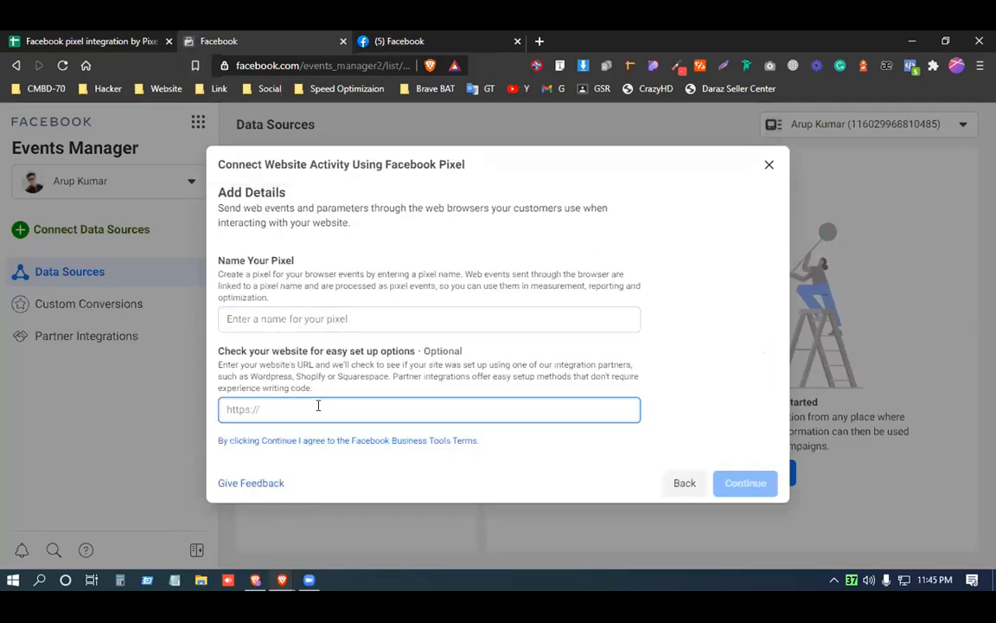
type("https:")
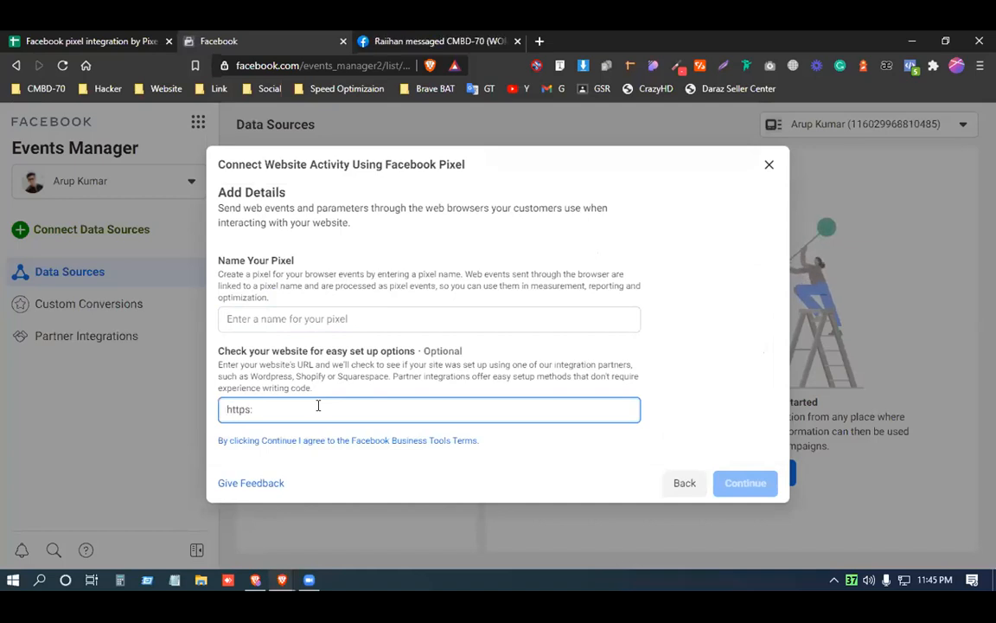
type("//arupinfo.c")
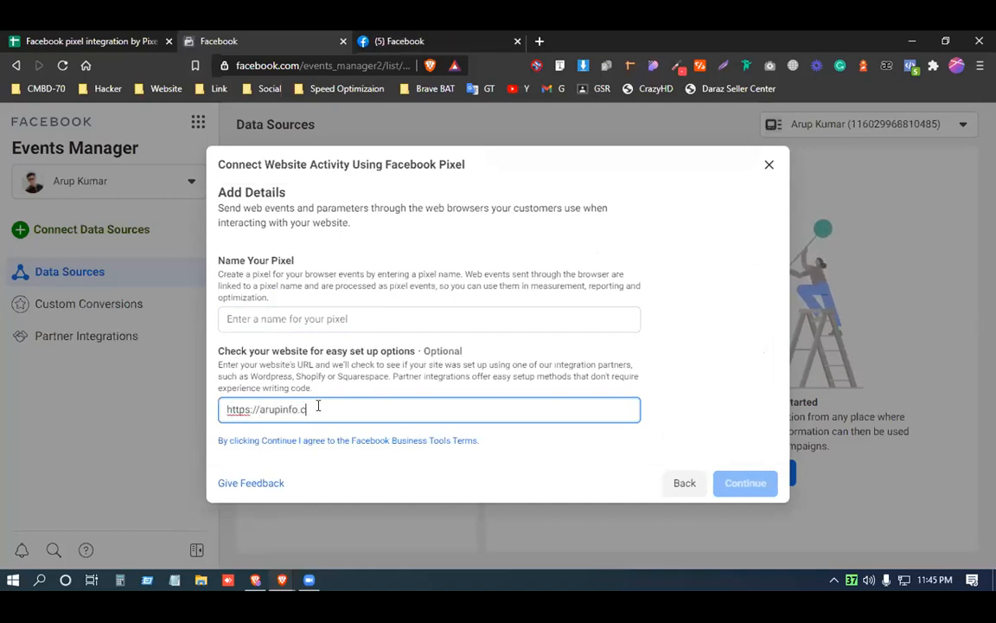
type("om")
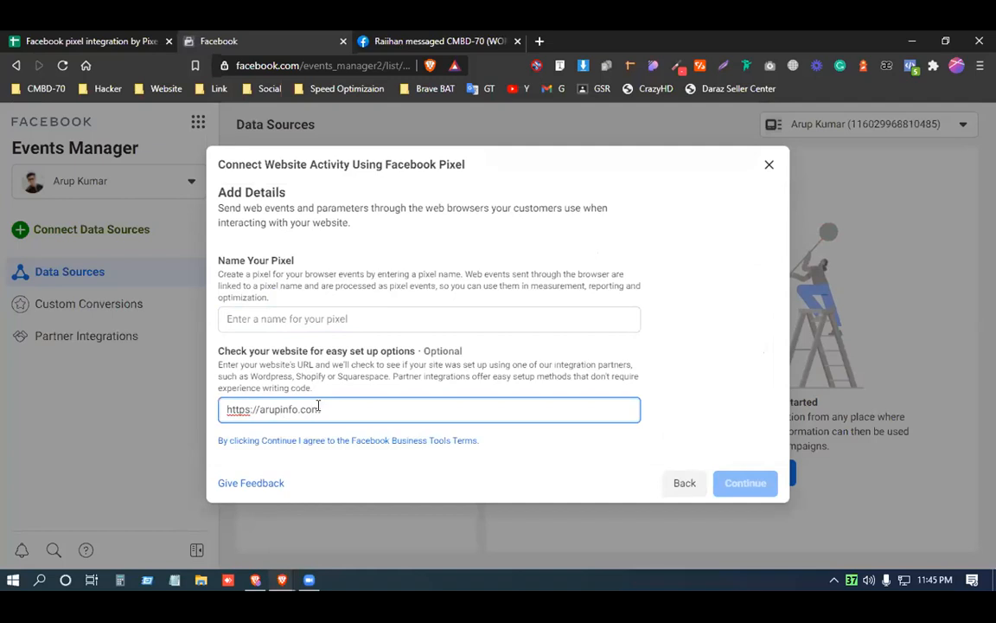
type("/")
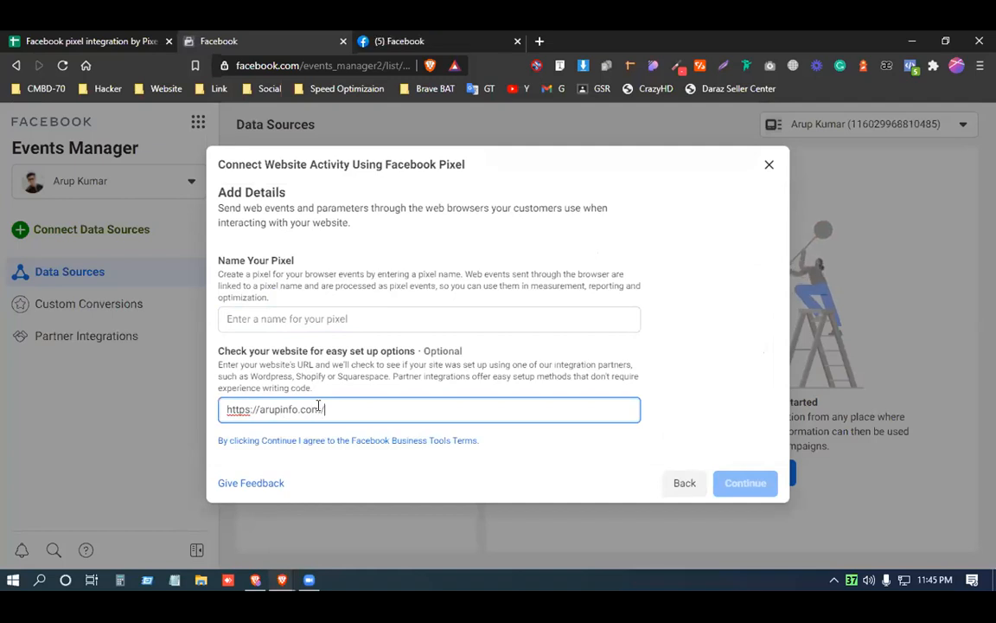
left_click(288, 320)
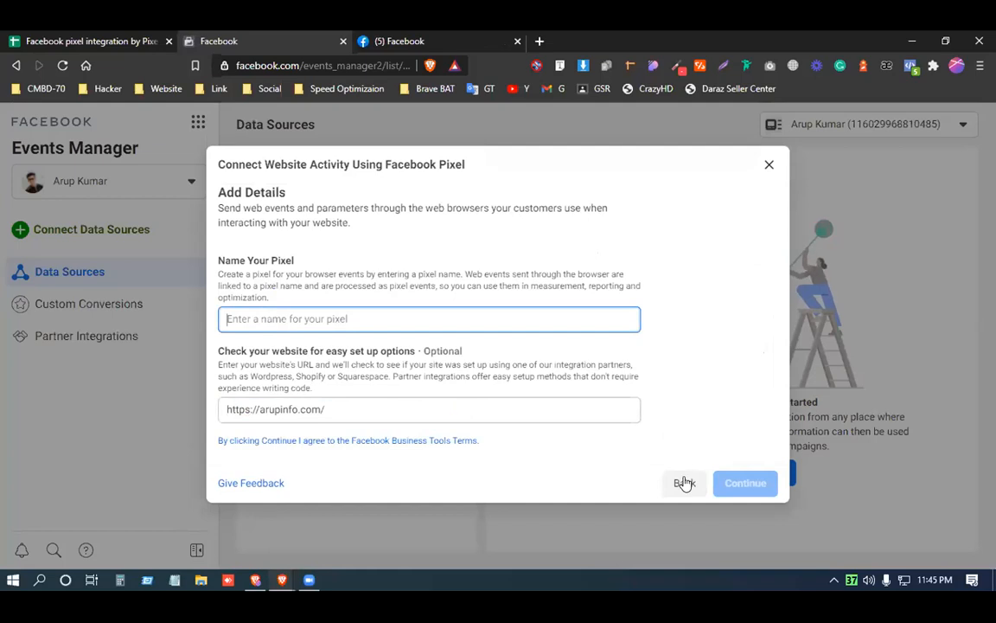
left_click(486, 404)
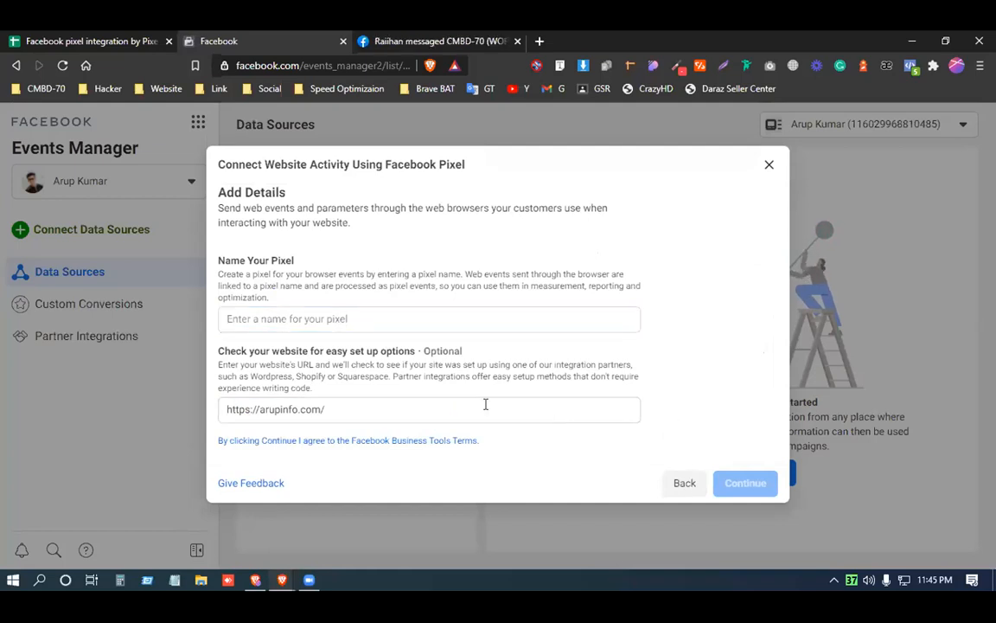
left_click(533, 416)
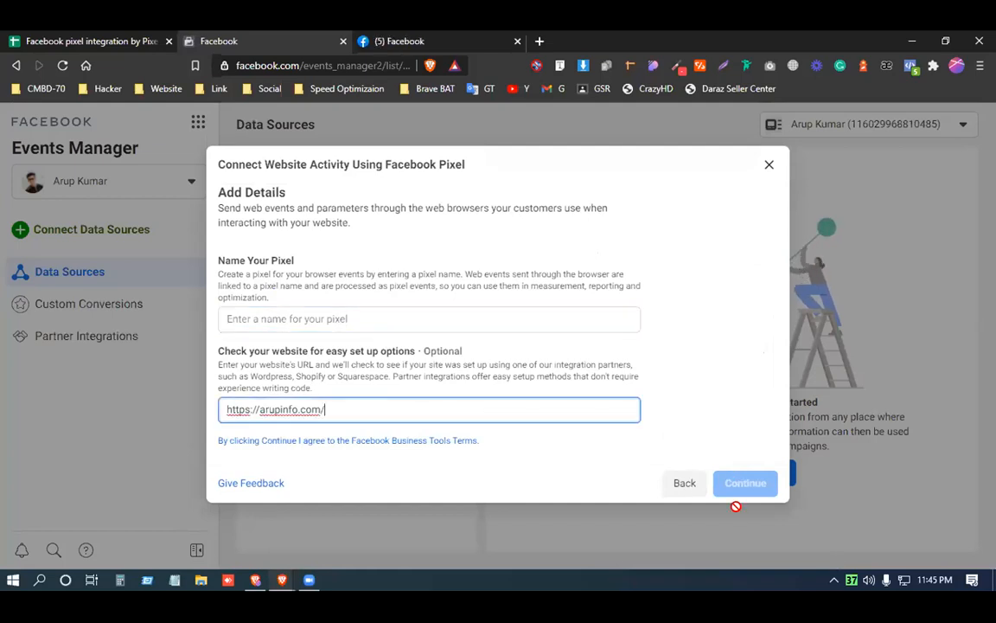
left_click(249, 315)
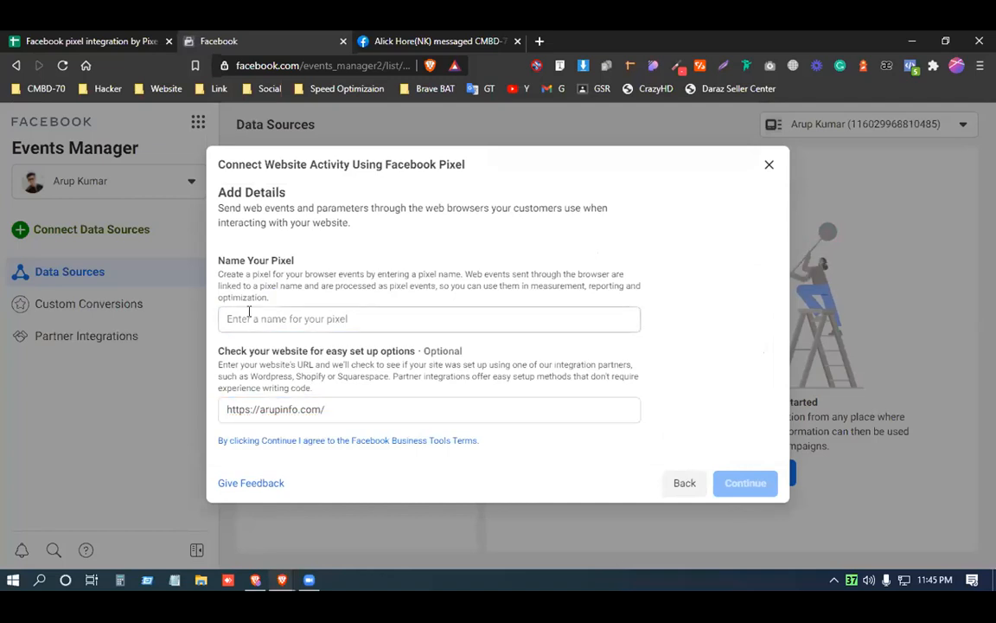
left_click(249, 314)
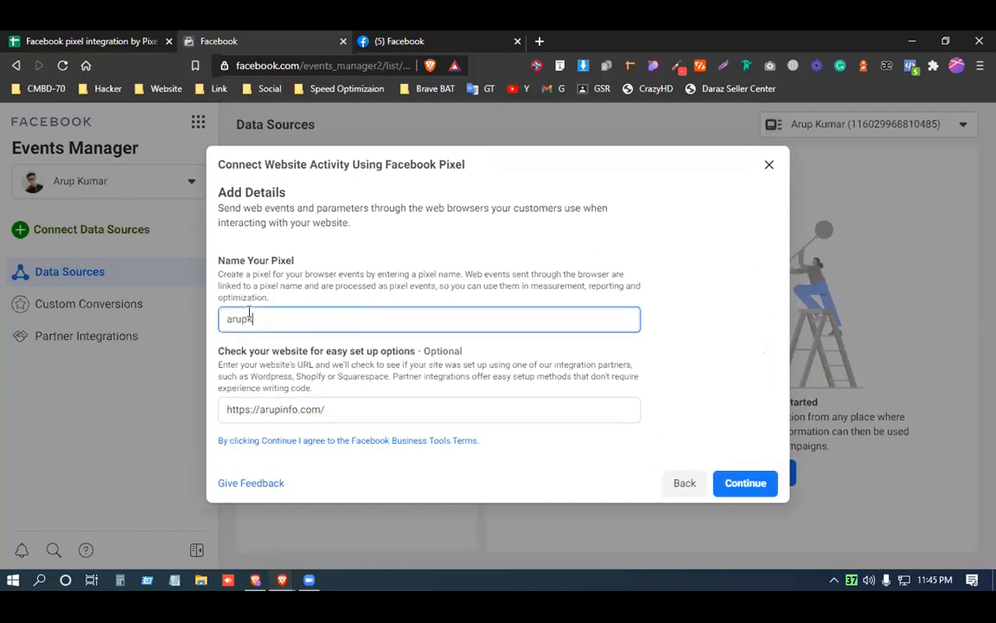
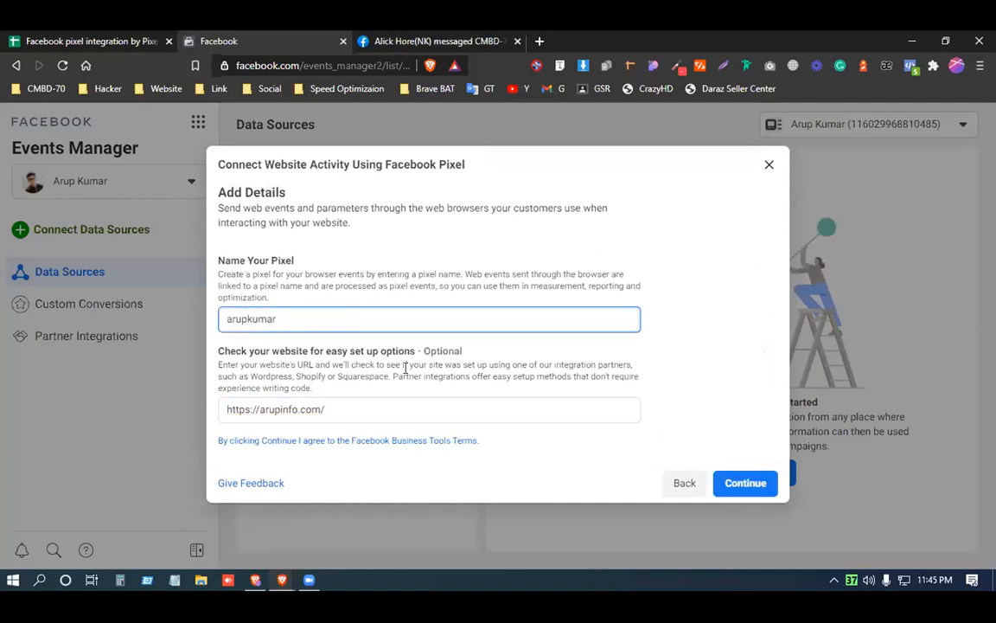
left_click(742, 486)
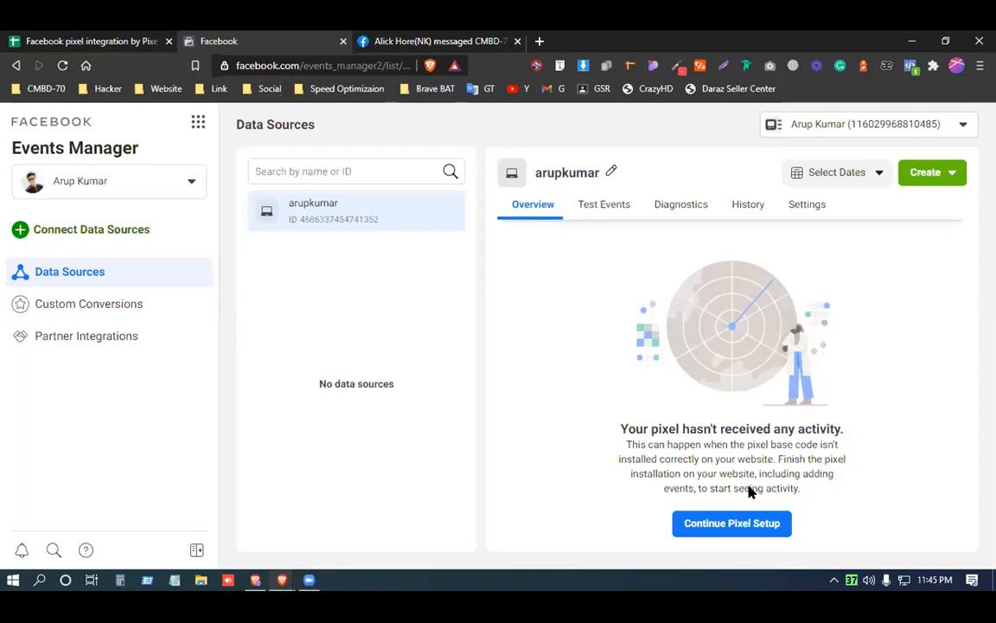
Step: Continue the pixel setup, then check the sheet's row 15 instruction on copying the pixel ID and the rows below
left_click(732, 522)
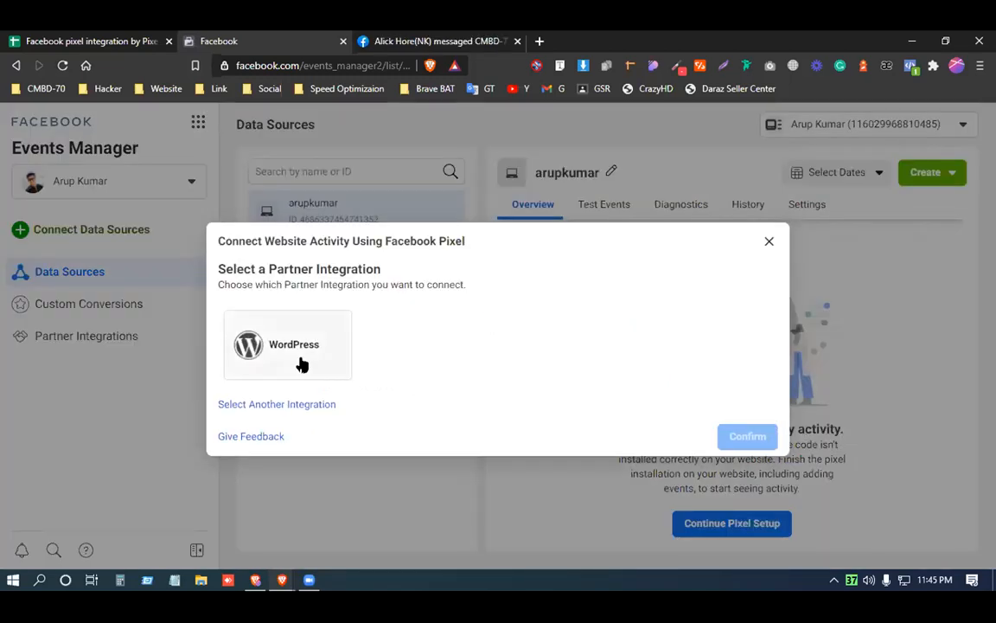
left_click(60, 41)
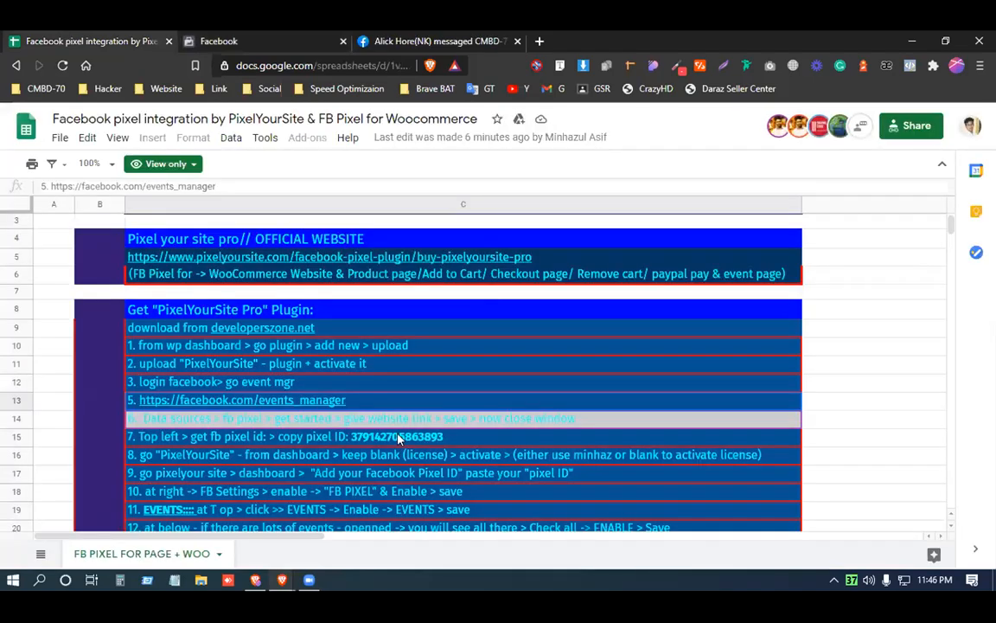
scroll(377, 374, "down", 1)
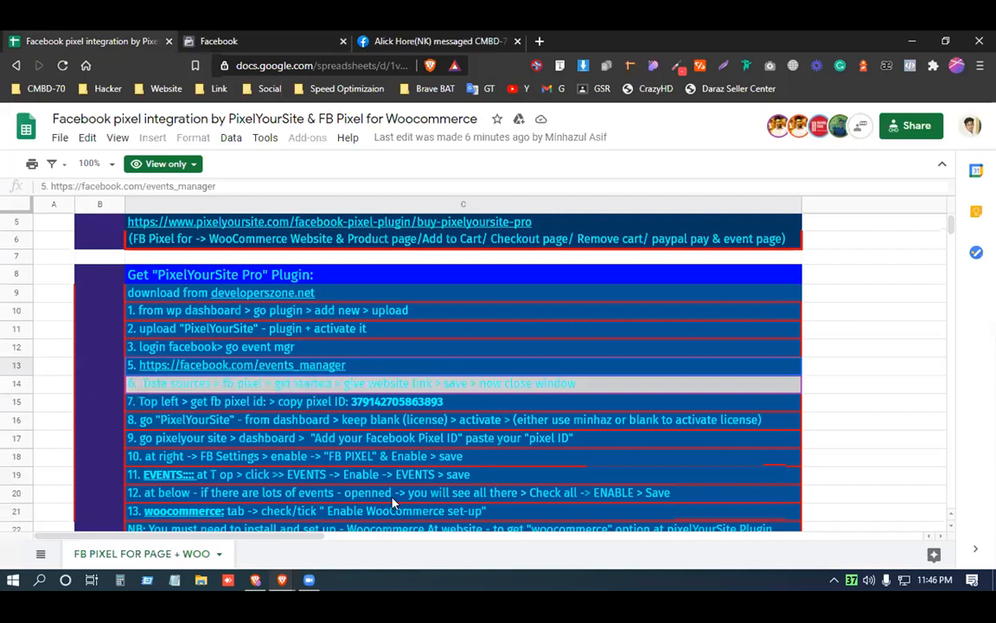
left_click(377, 404)
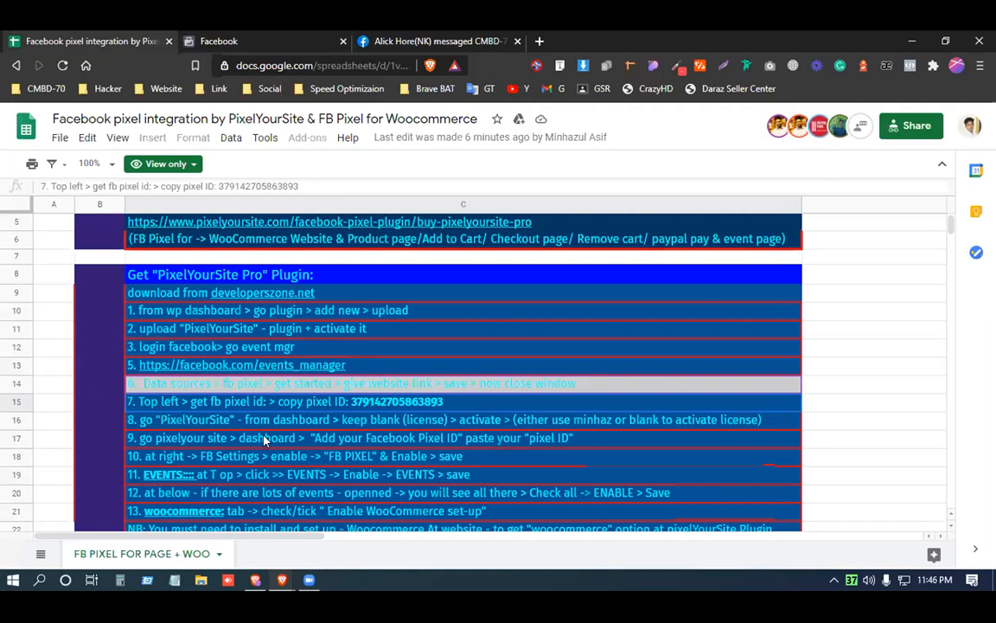
scroll(264, 439, "down", 1)
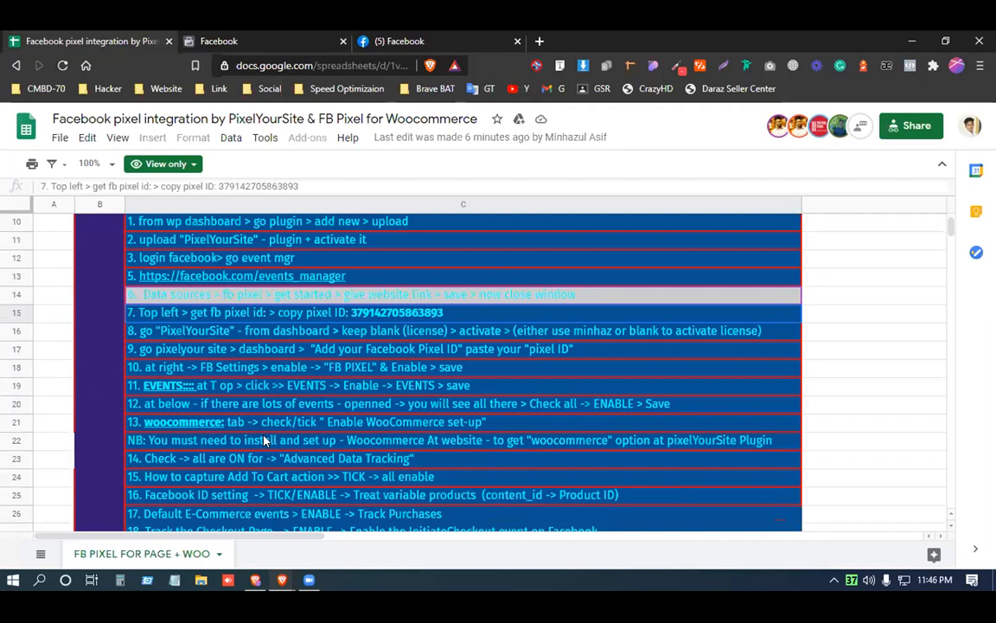
Step: Return to Events Manager and confirm WordPress as the pixel's partner integration
left_click(219, 37)
left_click(324, 352)
left_click(747, 410)
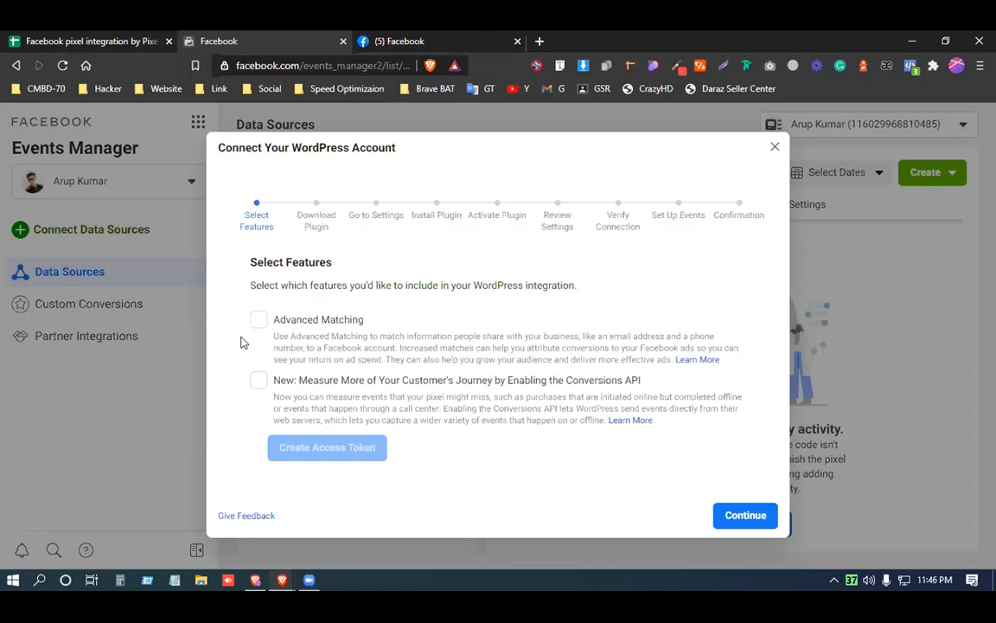
Step: Enable only Advanced Matching, advance the WordPress connection to the plugin download stage, and close the setup dialog
left_click(259, 319)
left_click(259, 380)
left_click(746, 516)
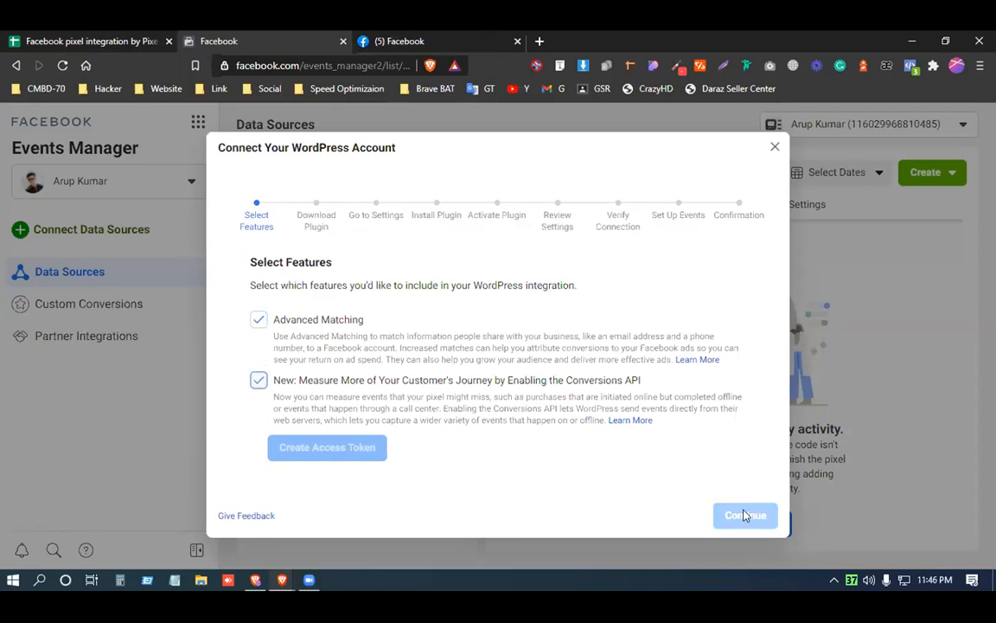
left_click(259, 380)
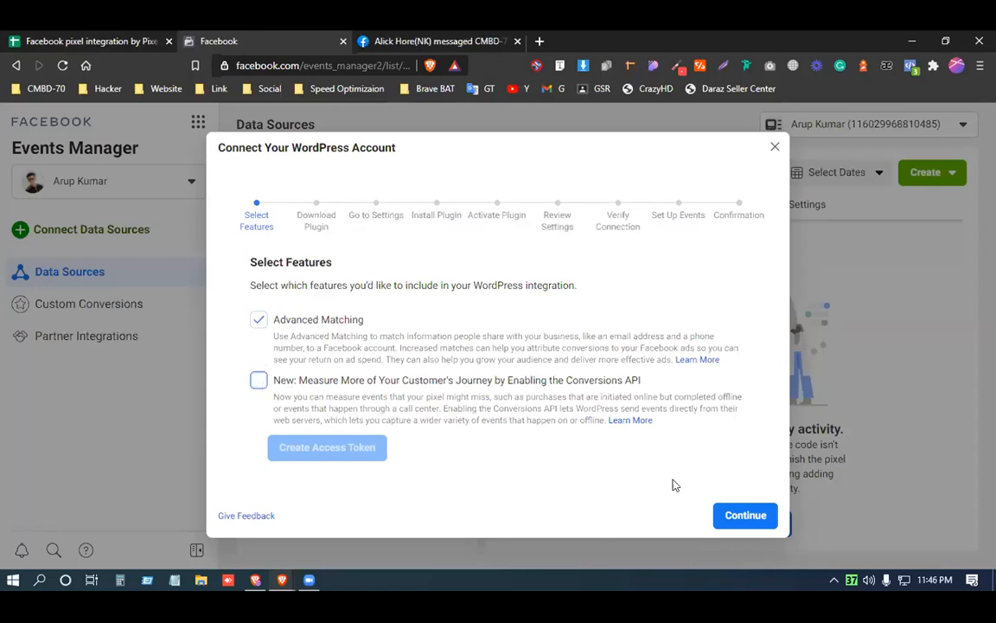
left_click(754, 517)
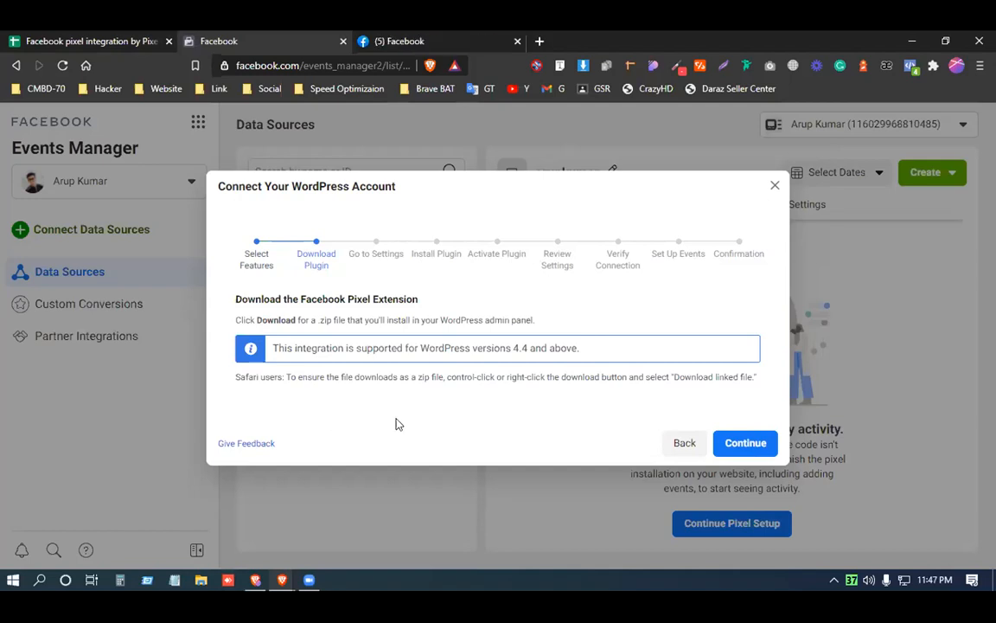
left_click(170, 430)
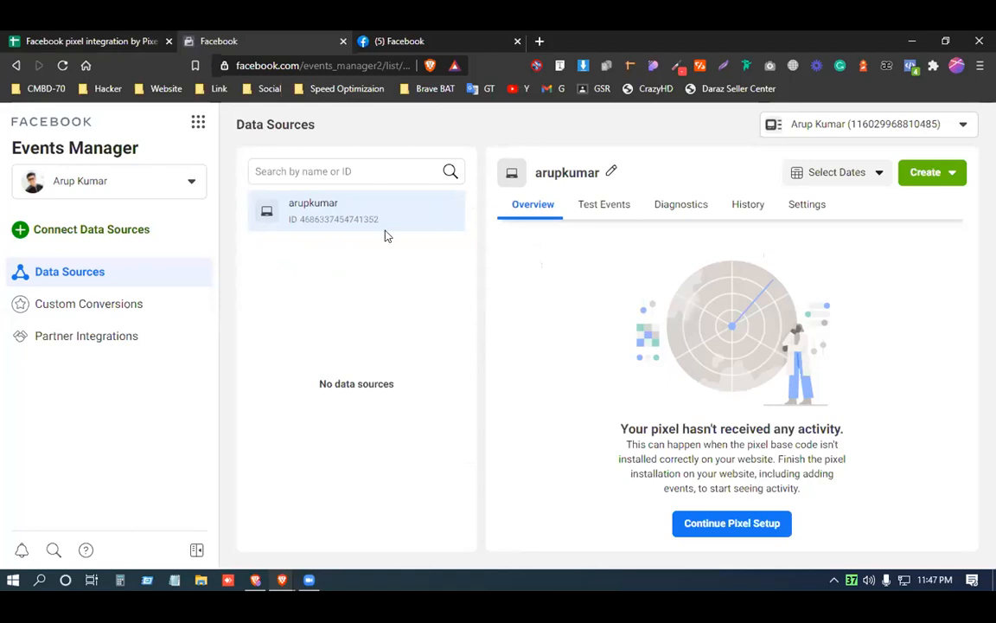
Step: Copy the new pixel's ID from the Data Sources list
left_click_drag(326, 223, 381, 225)
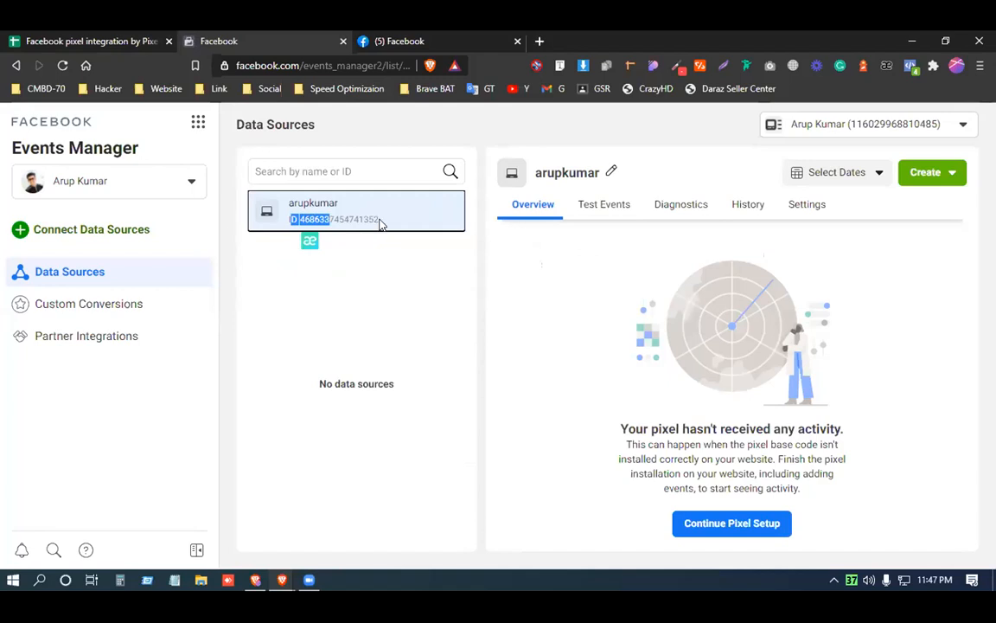
double_click(340, 221)
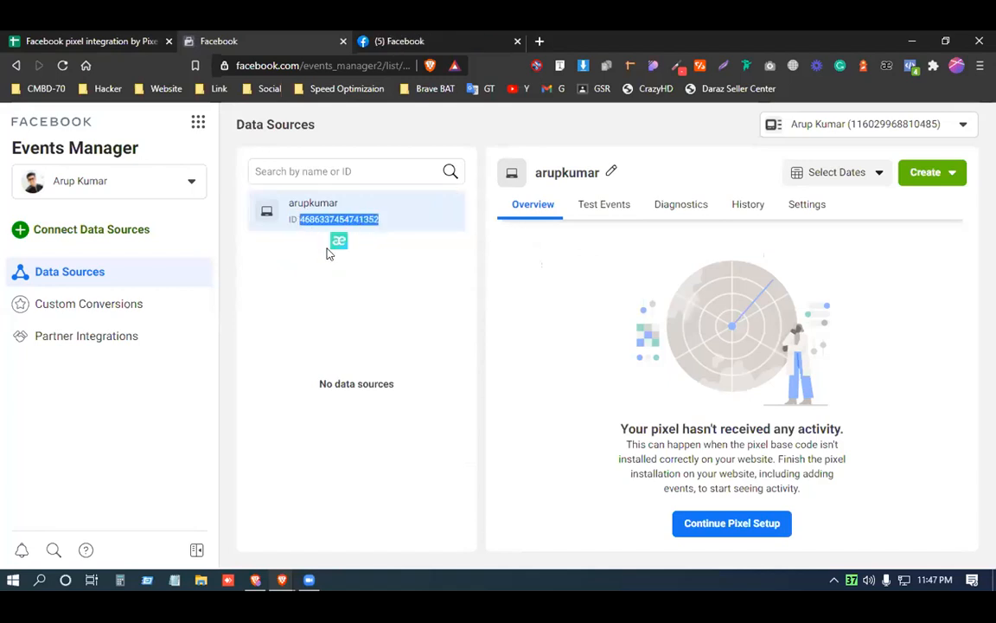
right_click(336, 223)
left_click(371, 231)
left_click(399, 267)
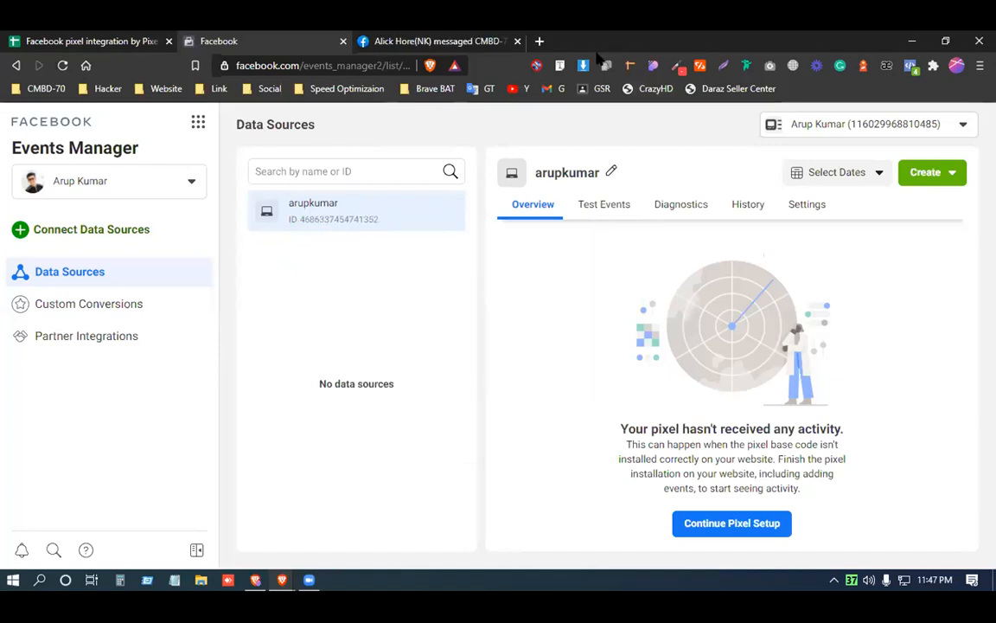
Step: Open arupinfo.com/wp-admin in a new browser tab placed ahead of the others, checking the instruction sheet while it loads
left_click(539, 41)
type("arupinfo.com")
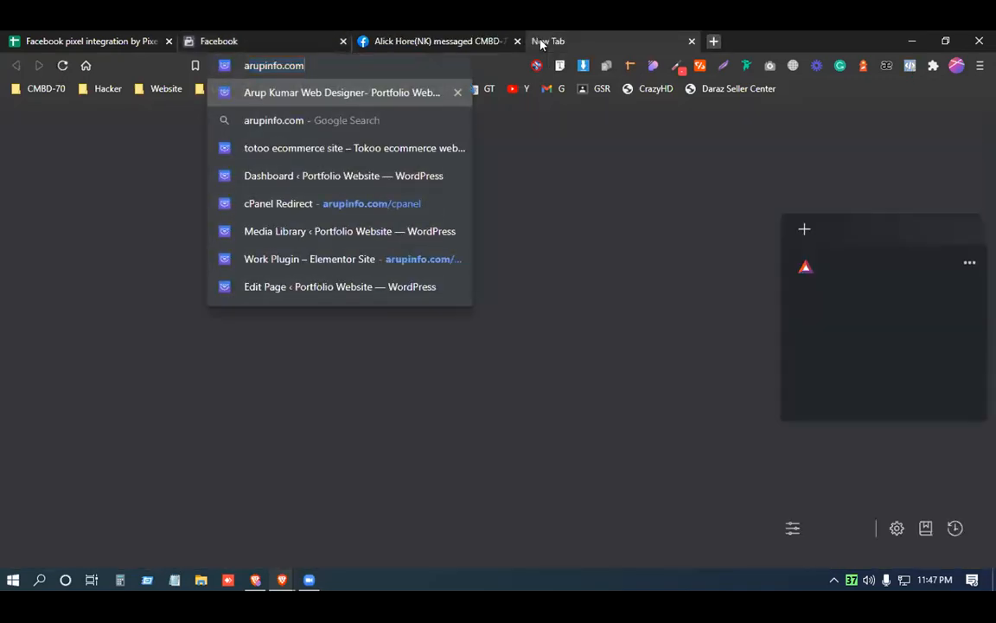
type("/wp")
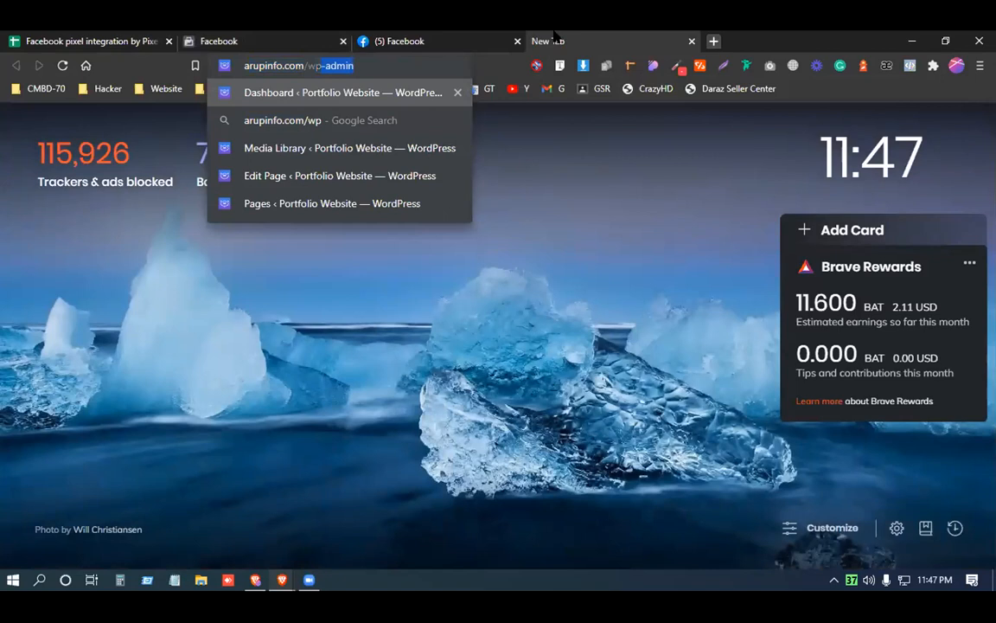
key("Return")
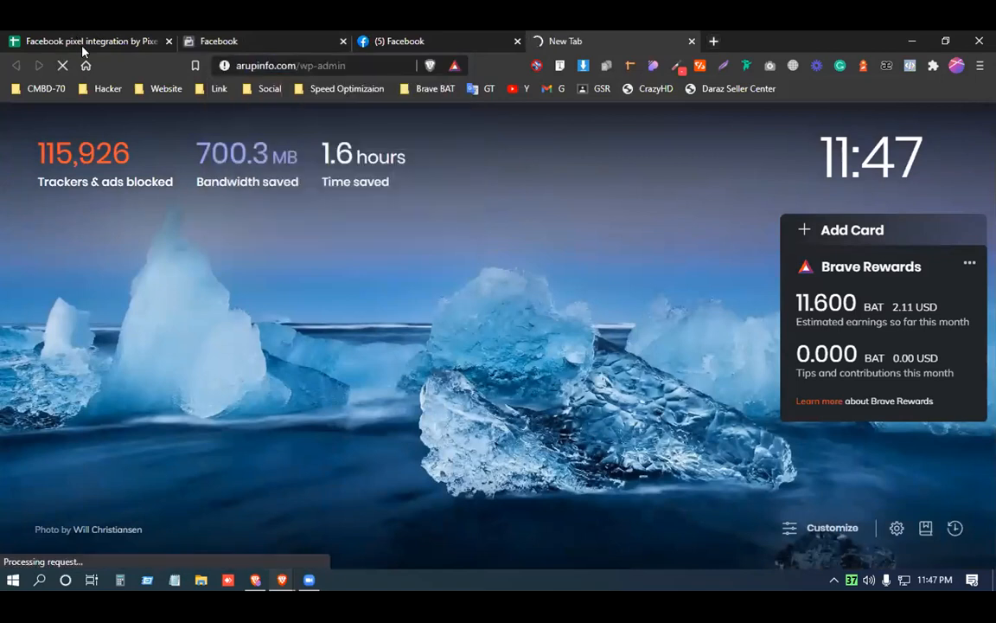
left_click_drag(273, 36, 89, 38)
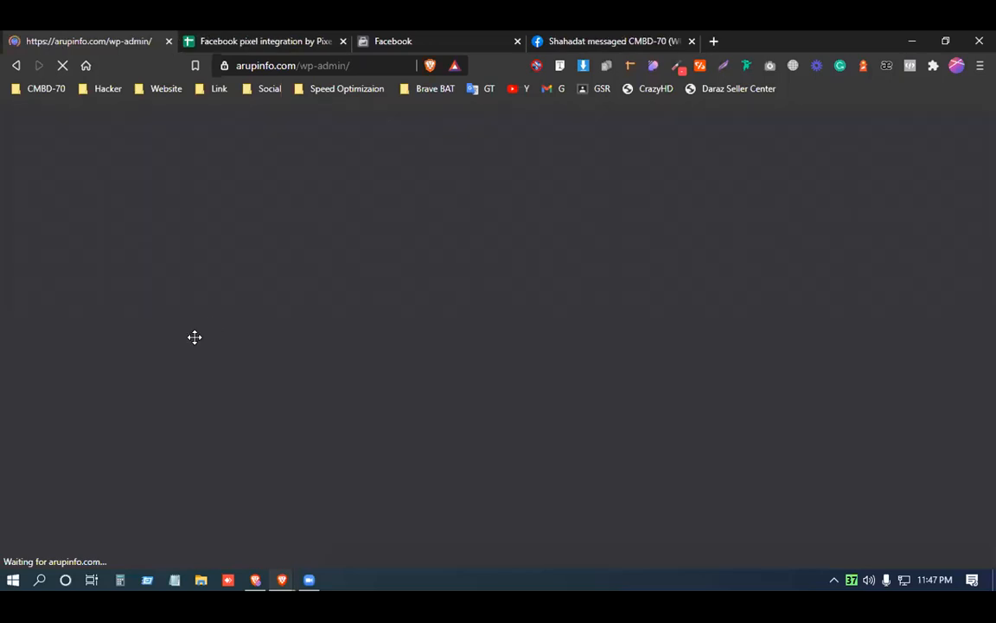
key("ctrl+Tab")
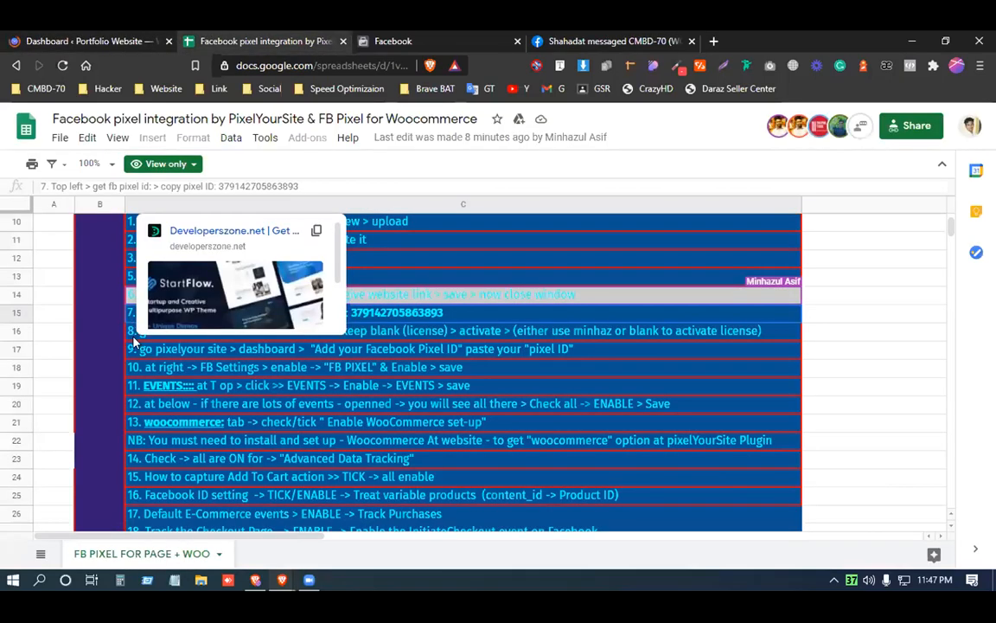
key("ctrl+shift+Tab")
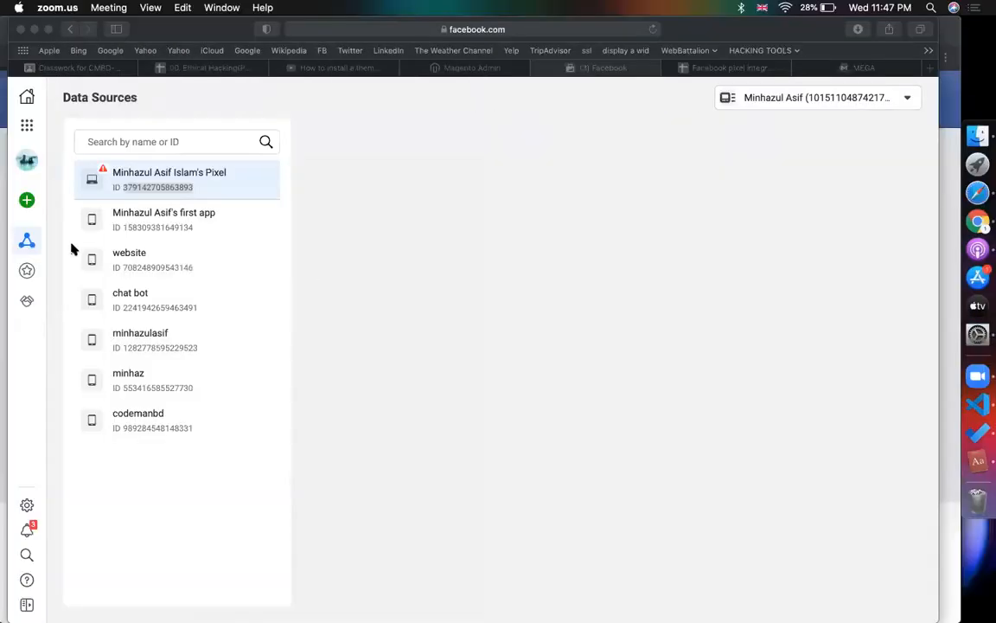
Step: Copy the ID of the first pixel listed in Data Sources
left_click(165, 185)
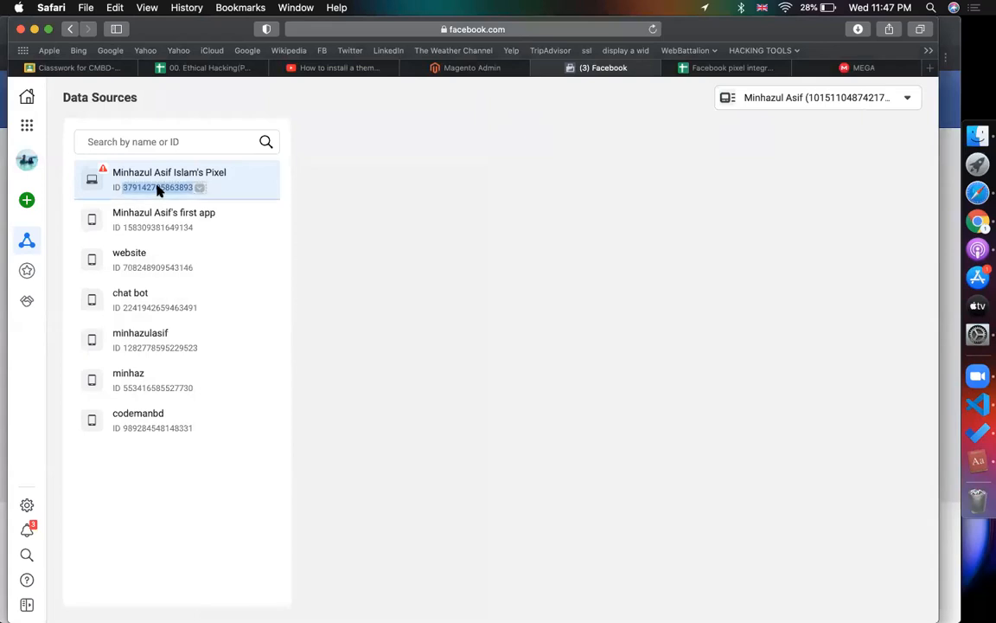
right_click(158, 190)
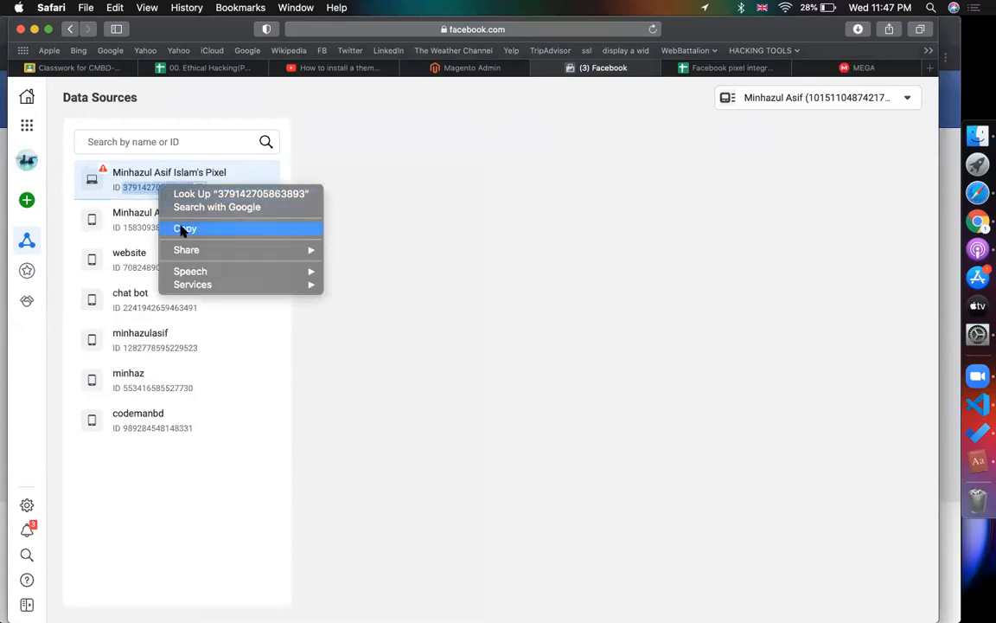
left_click(183, 228)
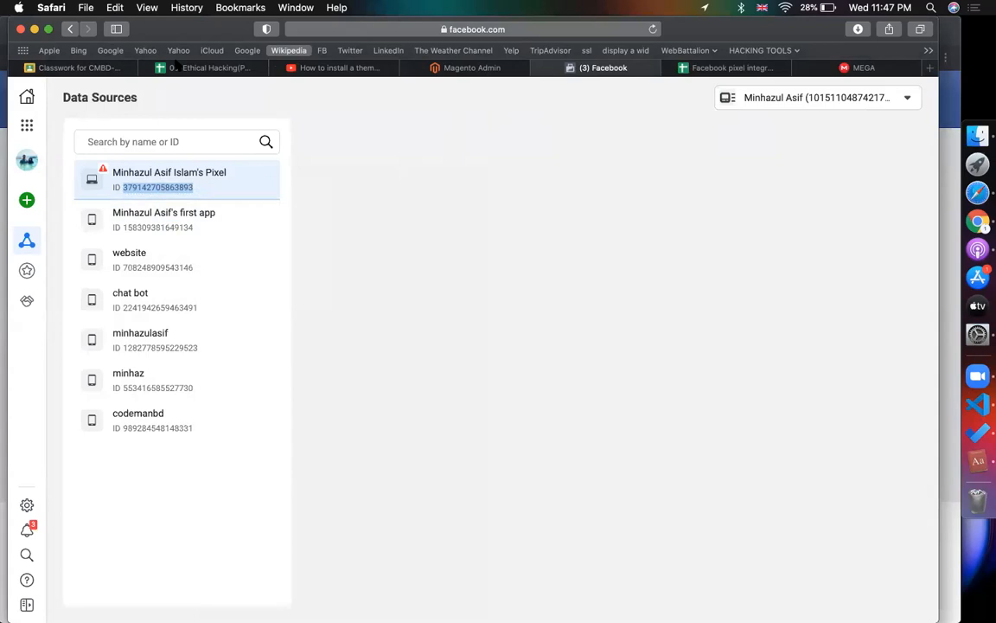
Step: Switch to Chrome and review the sheet's row 15 and 16 instructions on the pixel ID and PixelYourSite license activation
left_click(956, 227)
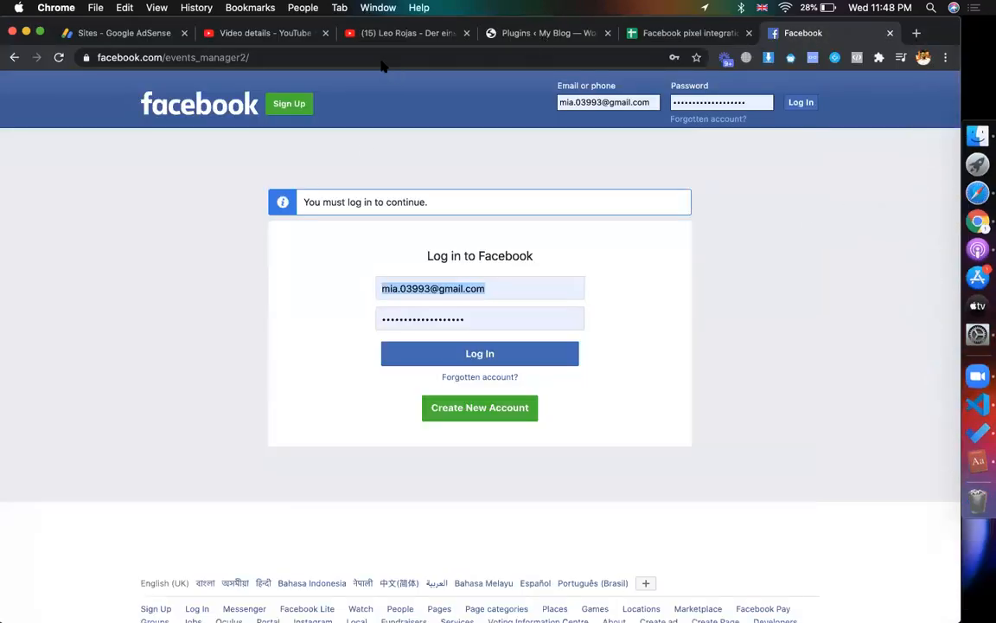
left_click(523, 32)
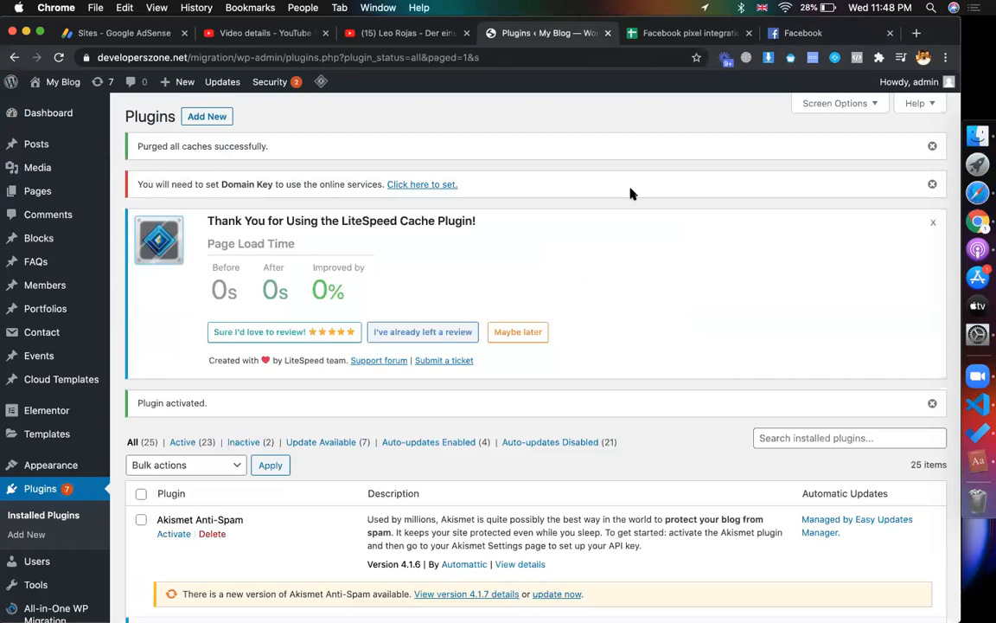
left_click(658, 33)
scroll(305, 427, "down", 2)
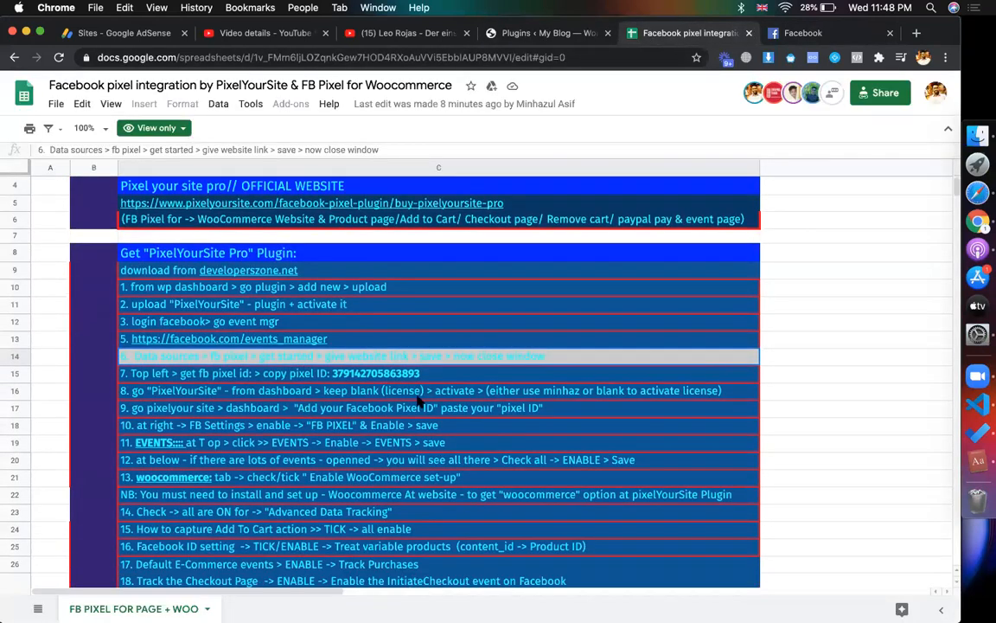
left_click(149, 391)
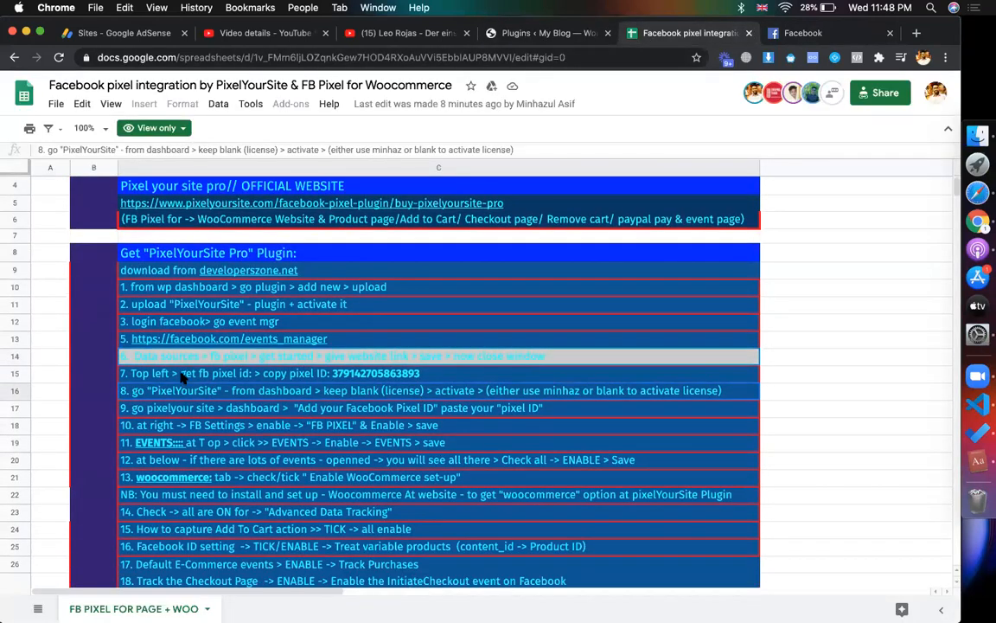
left_click(182, 377)
left_click(188, 392)
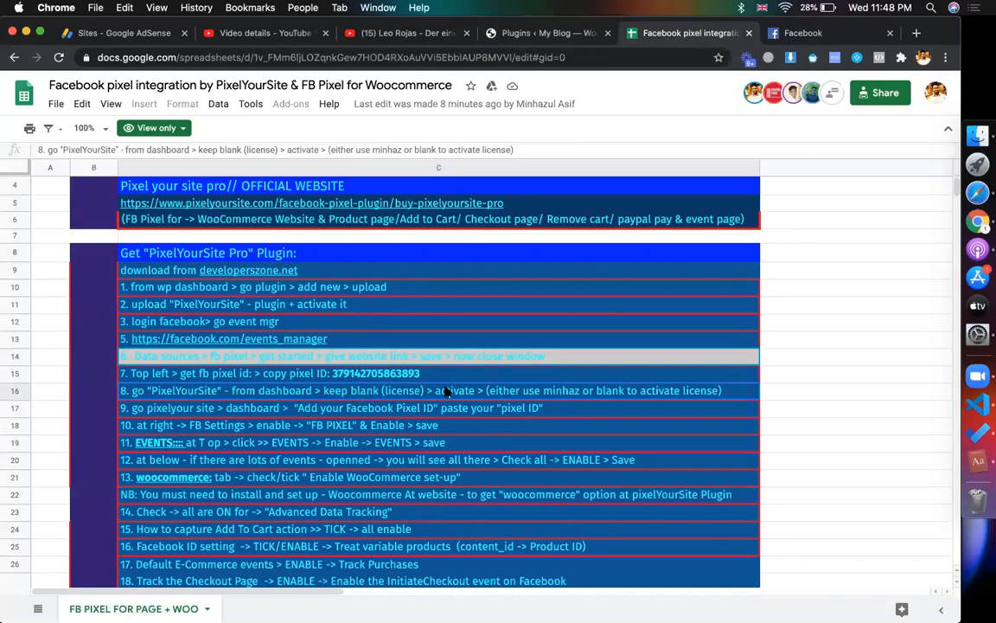
Step: Open the PixelYourSite Pro Licenses page in the developerszone.net WordPress admin
left_click(559, 33)
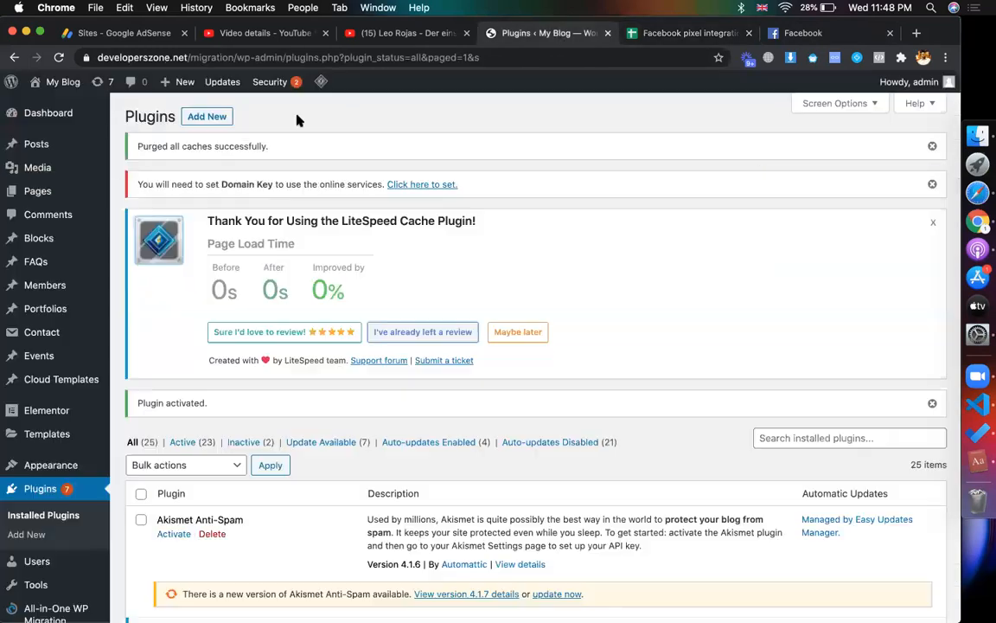
scroll(26, 480, "down", 5)
left_click(55, 486)
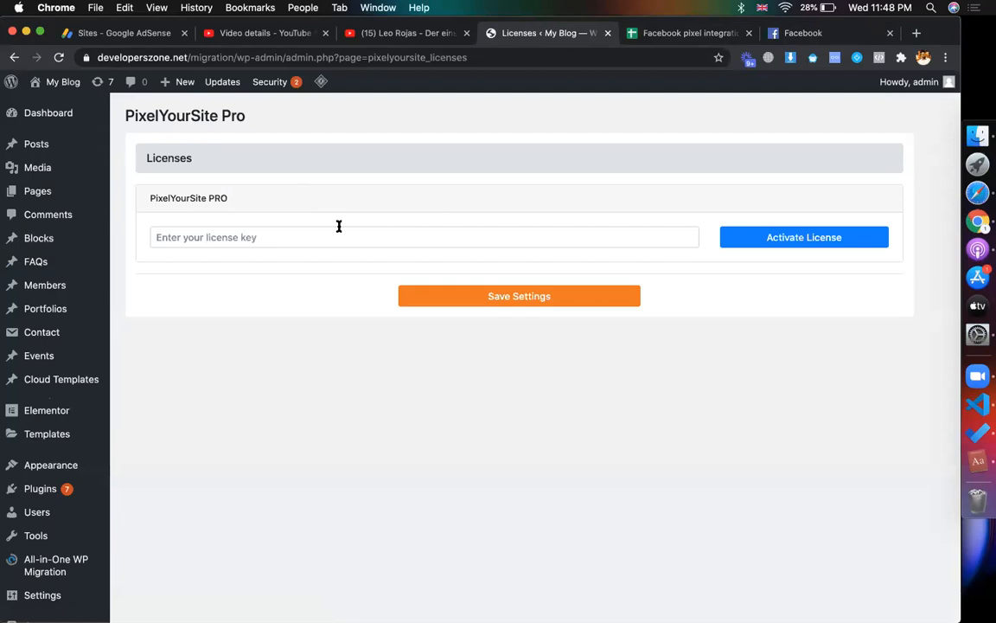
left_click(308, 231)
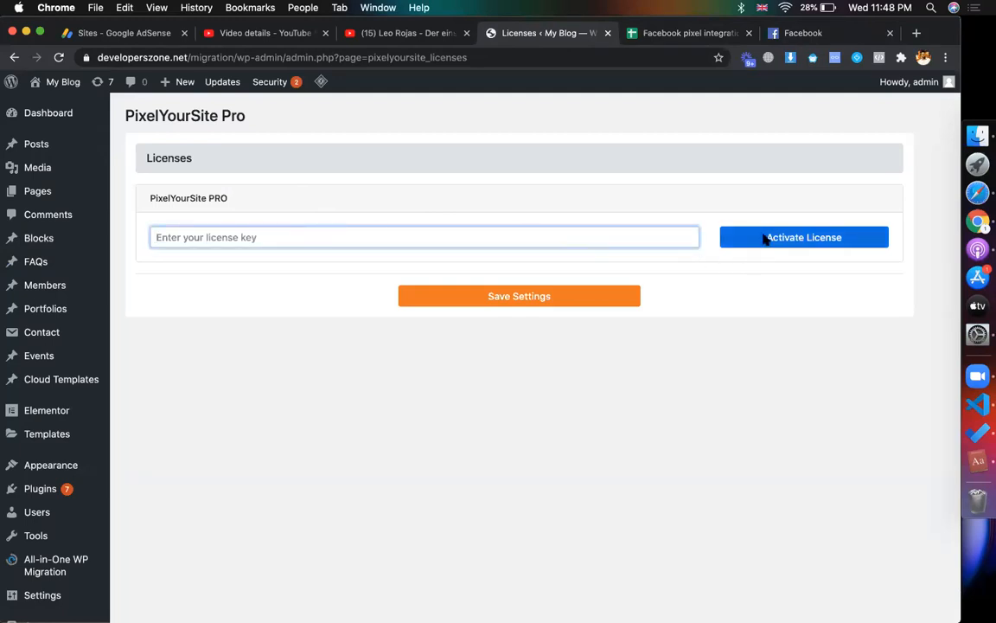
type("minhaz")
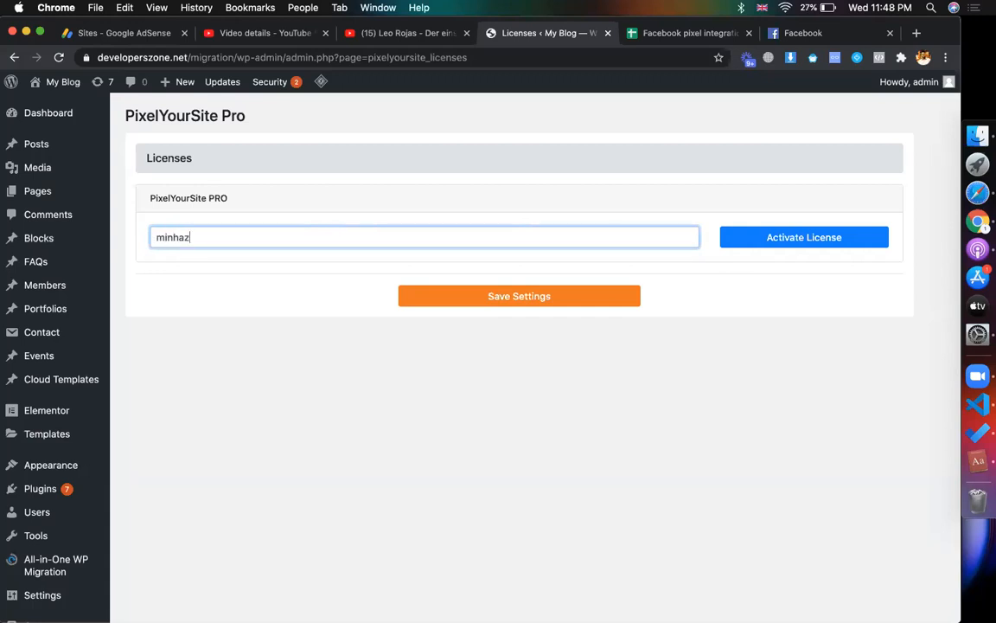
key("cmd+a")
key("BackSpace")
left_click(301, 276)
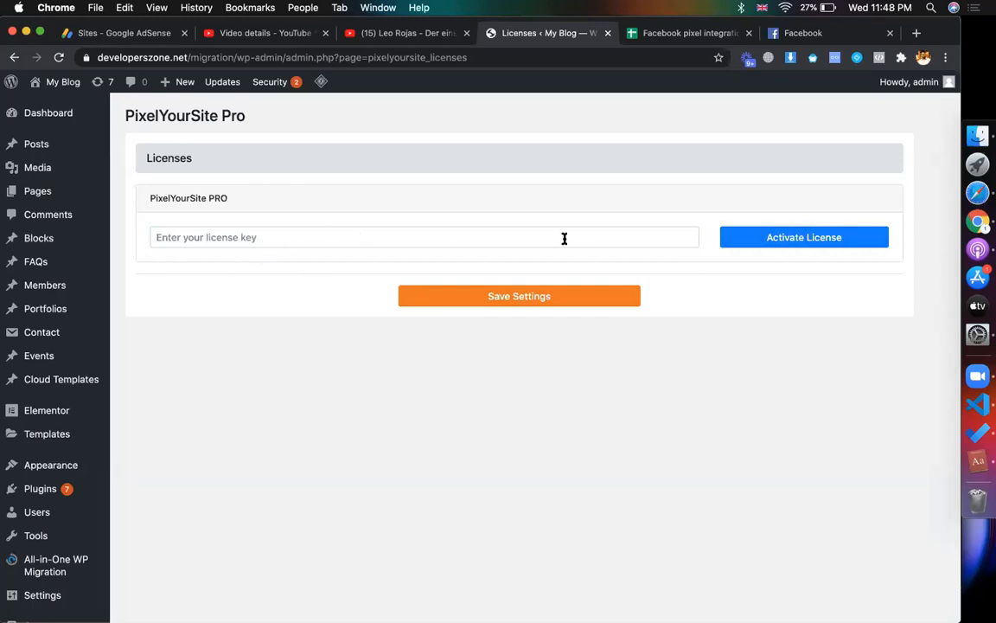
Step: Activate the PixelYourSite PRO license with the license key left blank, and open the plugin's dashboard
left_click(787, 242)
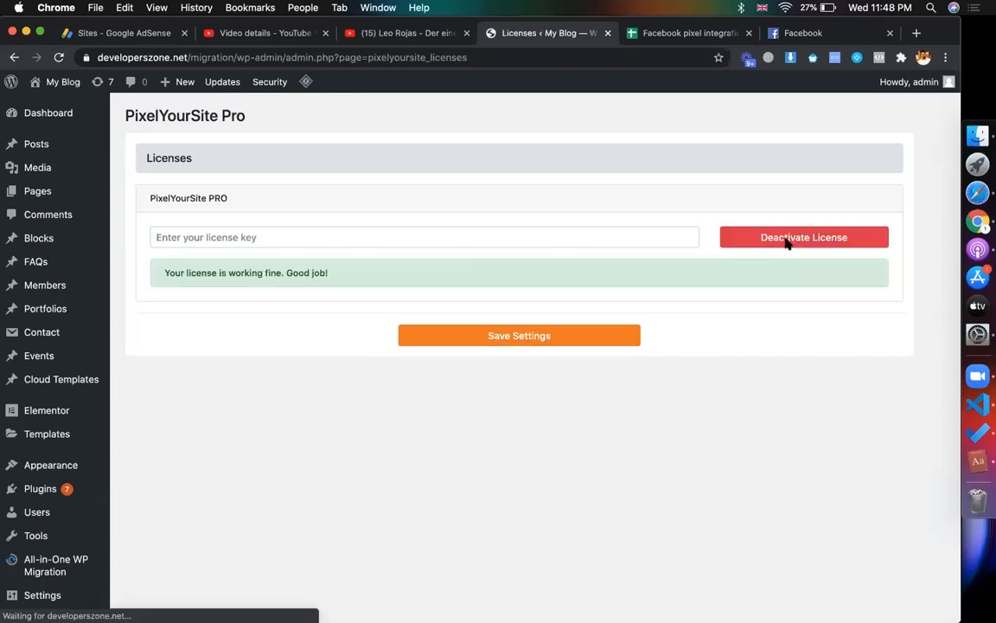
left_click(452, 332)
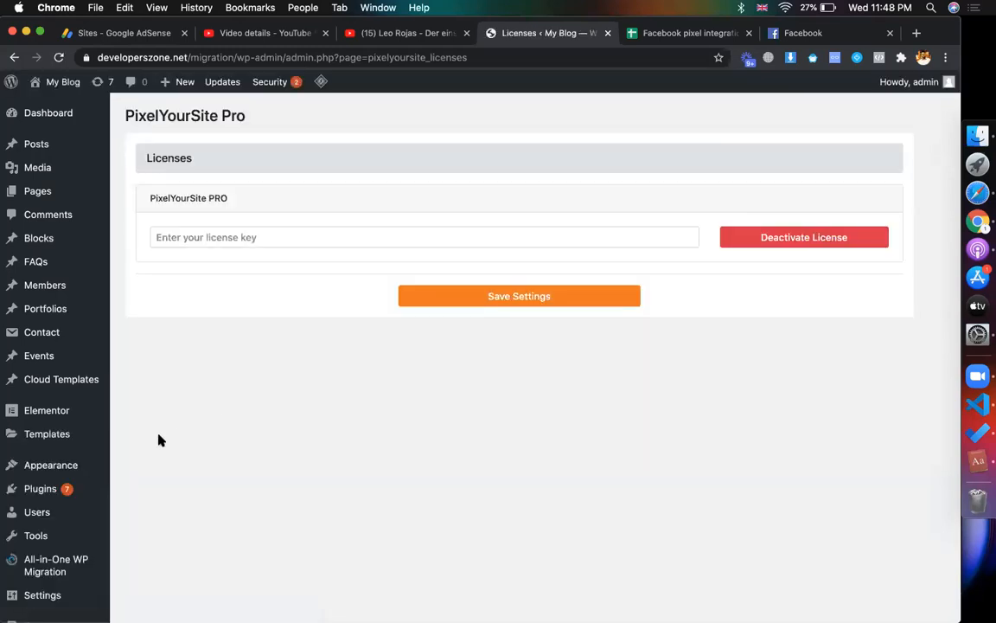
scroll(89, 511, "down", 3)
left_click(52, 479)
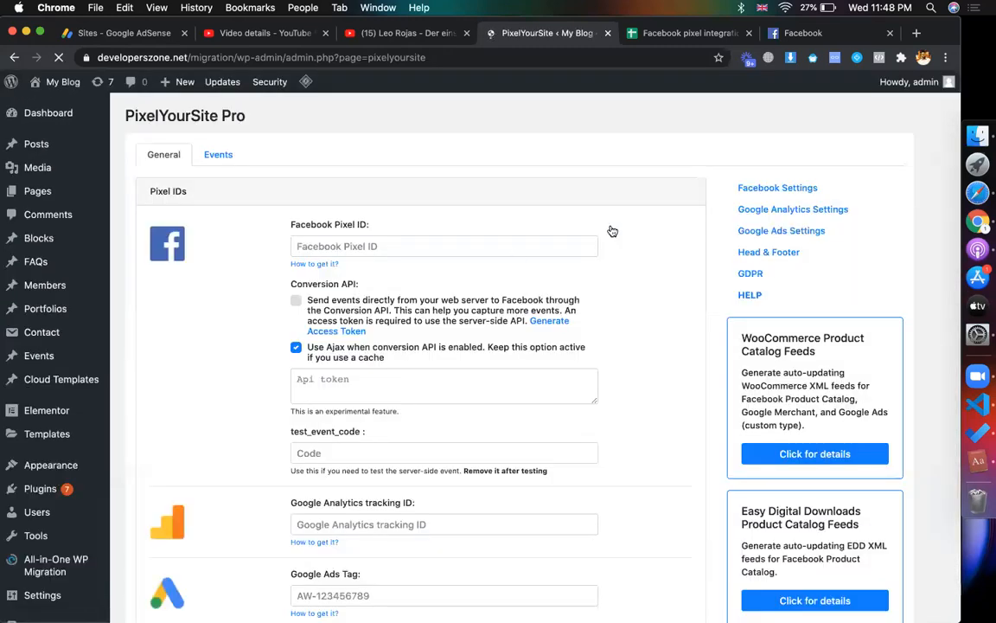
Step: Paste the copied ID as the Facebook Pixel ID in the General settings
left_click(505, 245)
key("super+v")
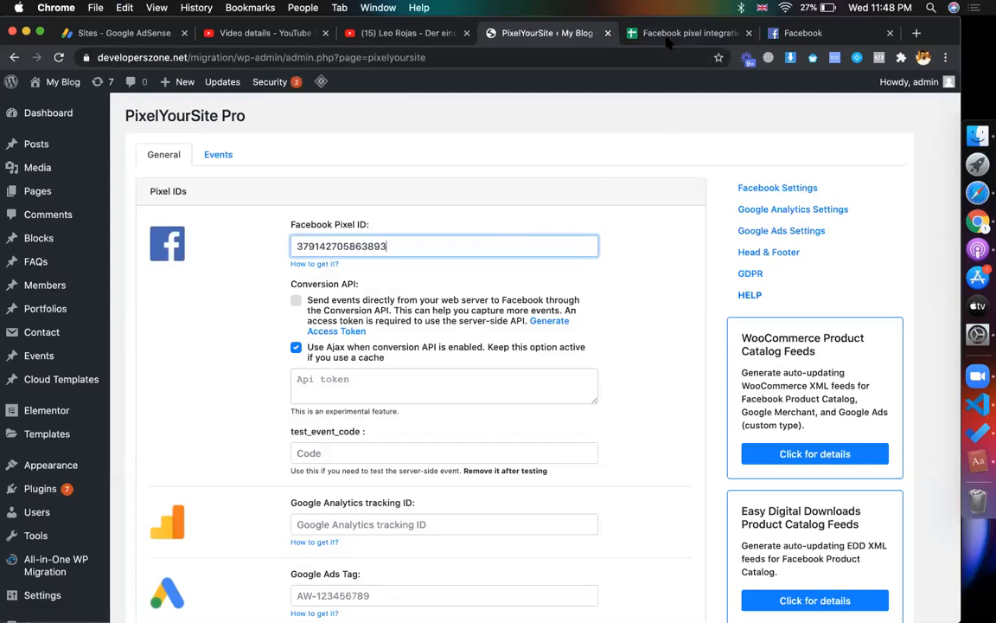
Step: Check rows 17 and 18 of the instruction sheet, and save PixelYourSite's Facebook Settings with Enable Facebook Pixel on
left_click(636, 35)
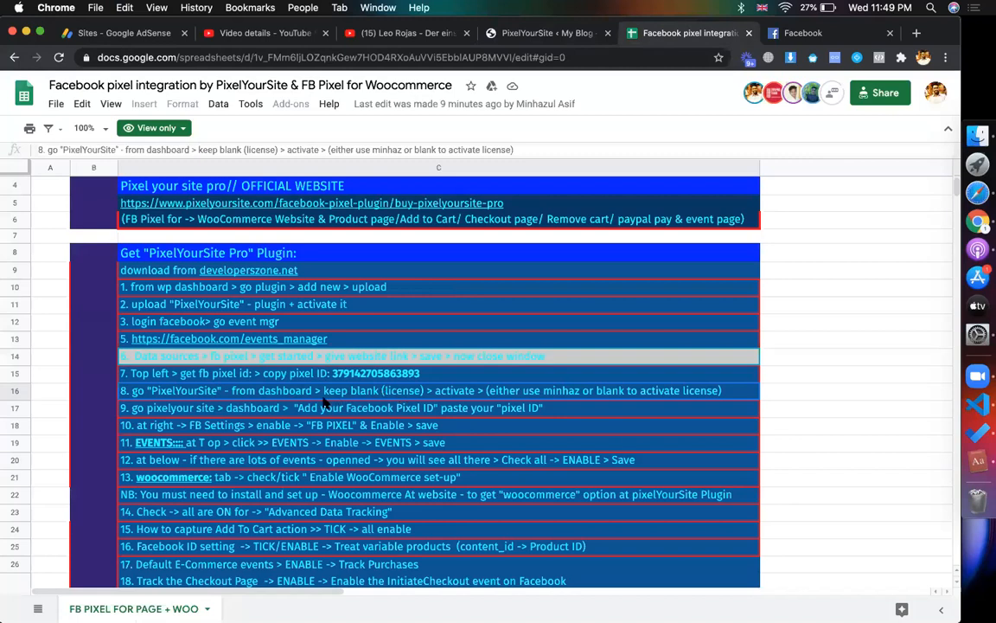
left_click(255, 411)
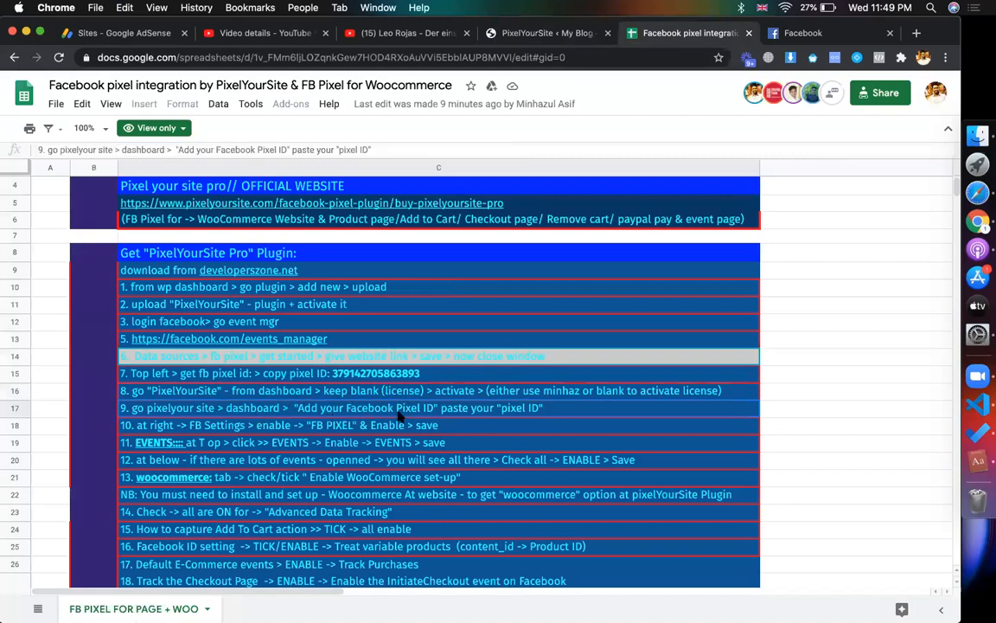
left_click(173, 426)
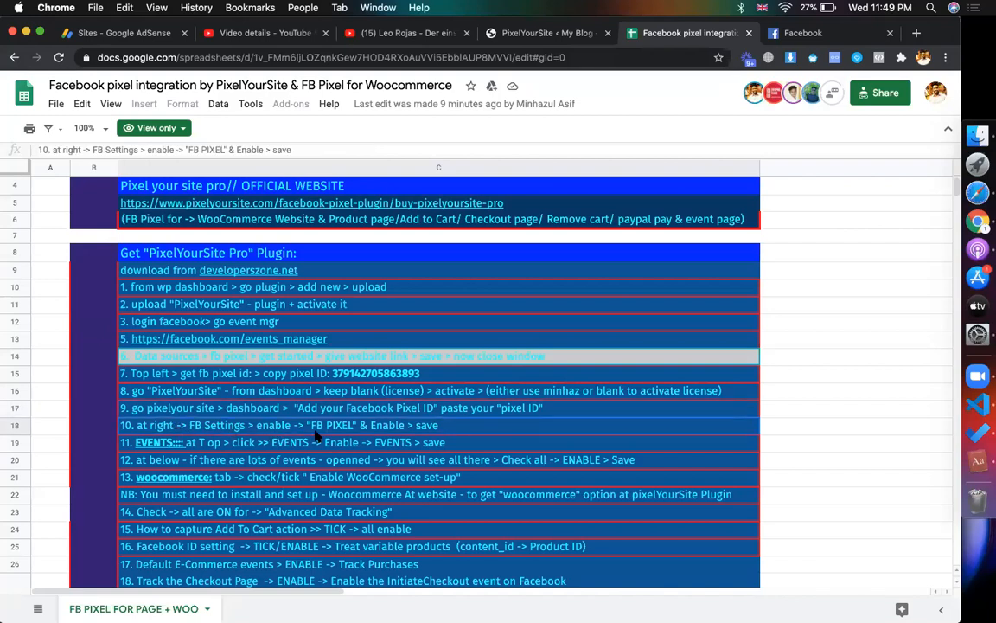
key("ctrl+shift+Tab")
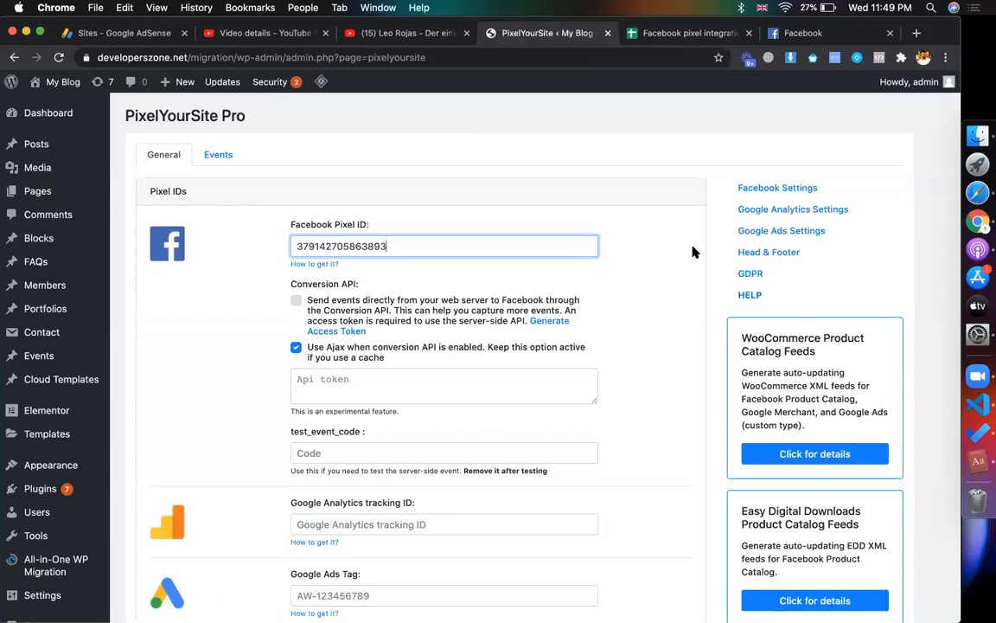
left_click(756, 192)
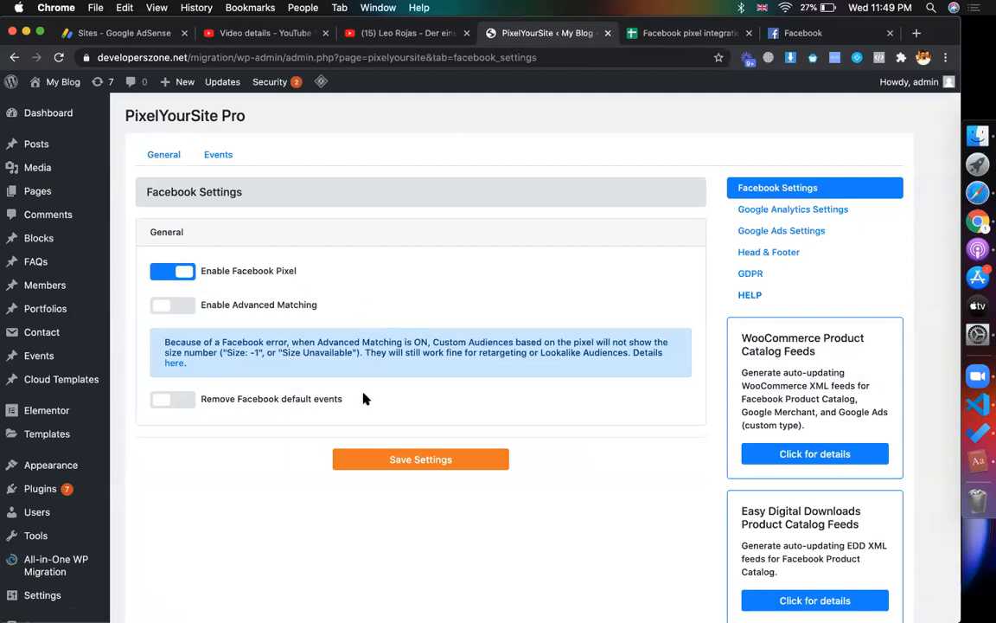
left_click(389, 459)
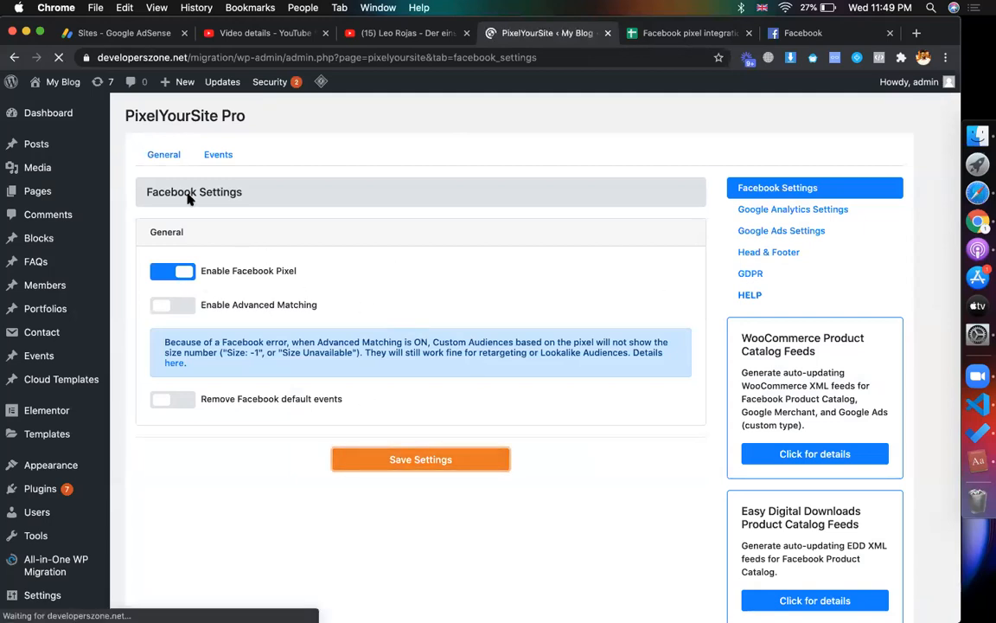
Step: Fill in the Facebook Pixel ID in PixelYourSite's General settings with the copied ID and save the settings
left_click(692, 33)
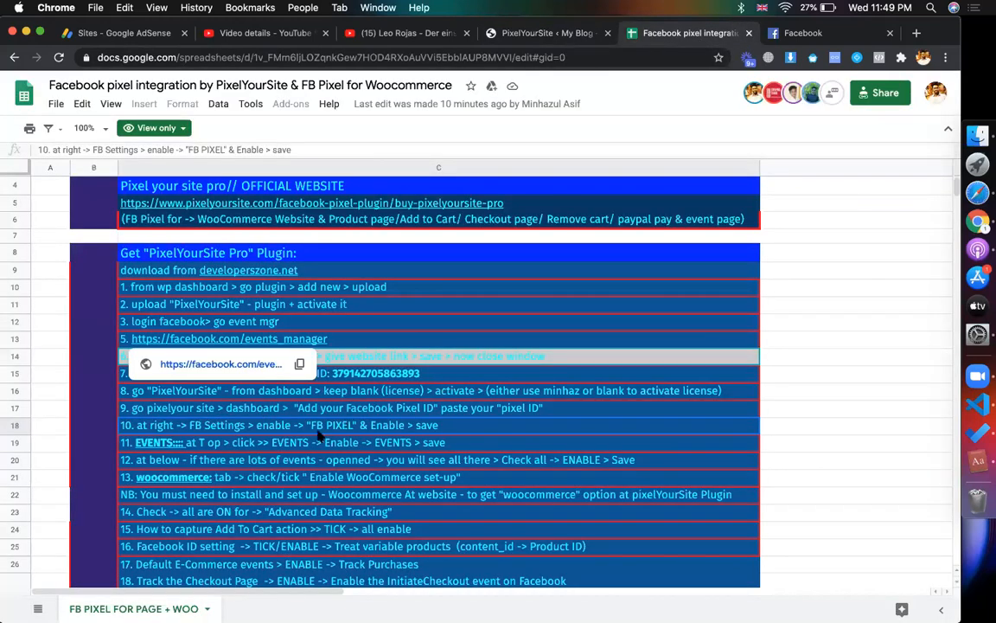
left_click(493, 33)
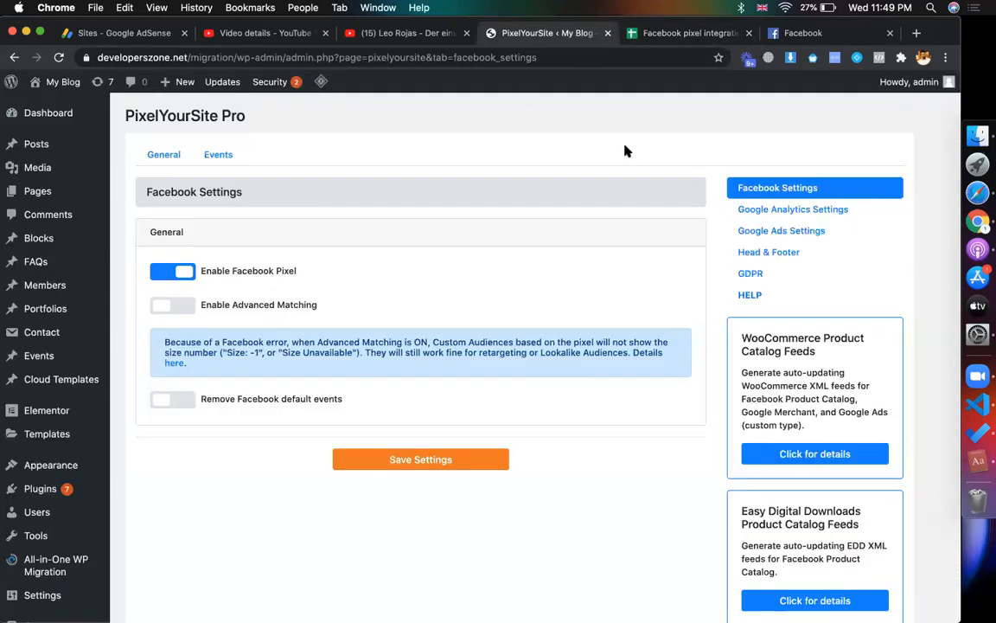
left_click(178, 156)
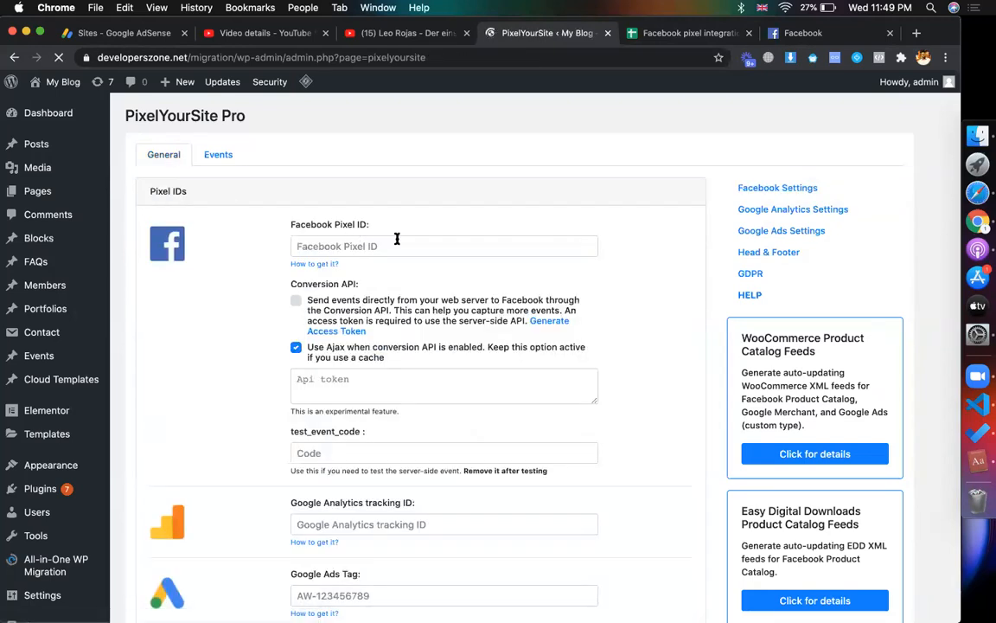
left_click(397, 239)
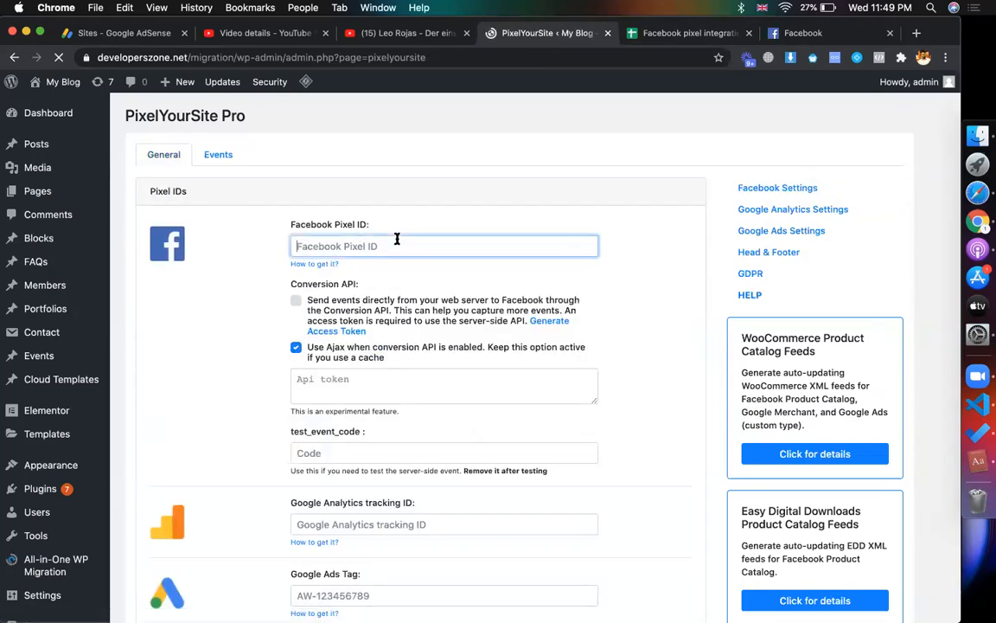
key("super+v")
scroll(494, 311, "down", 15)
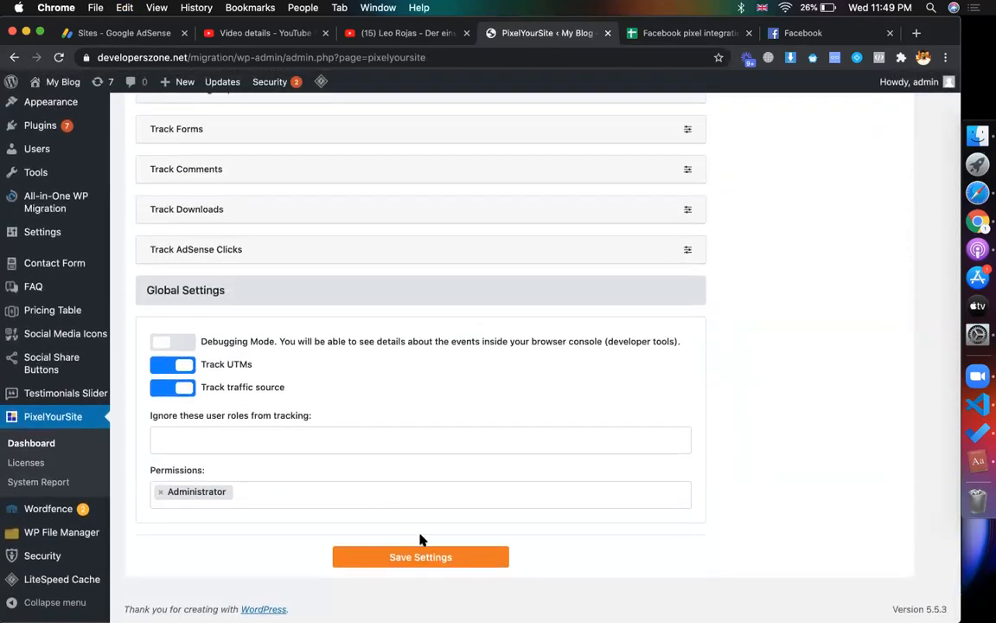
left_click(415, 556)
Step: Review rows 17 to 20 of the sheet, and save PixelYourSite's Events settings with Enable Events on
left_click(679, 35)
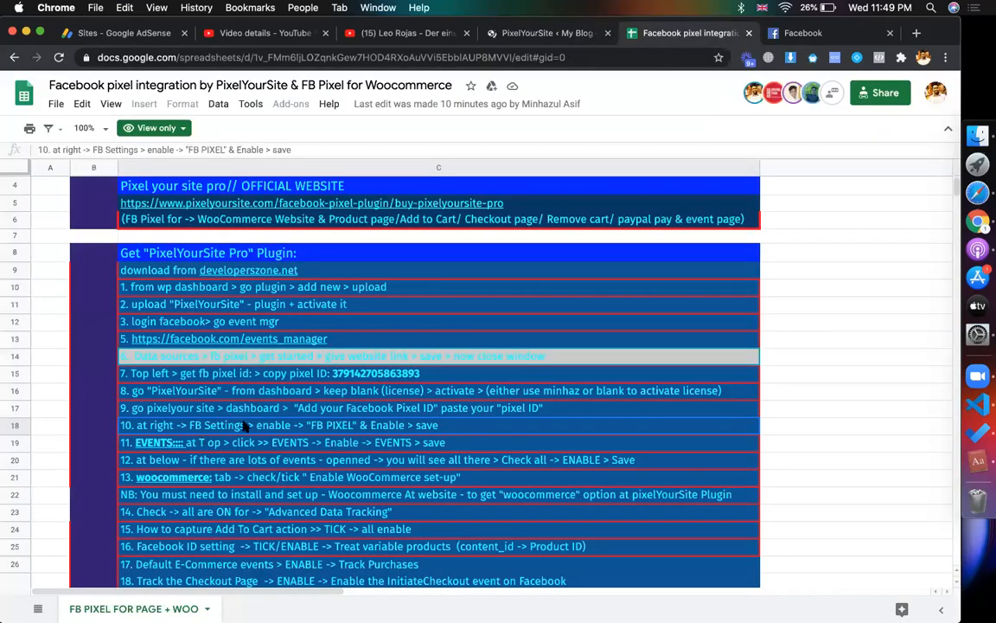
left_click(285, 413)
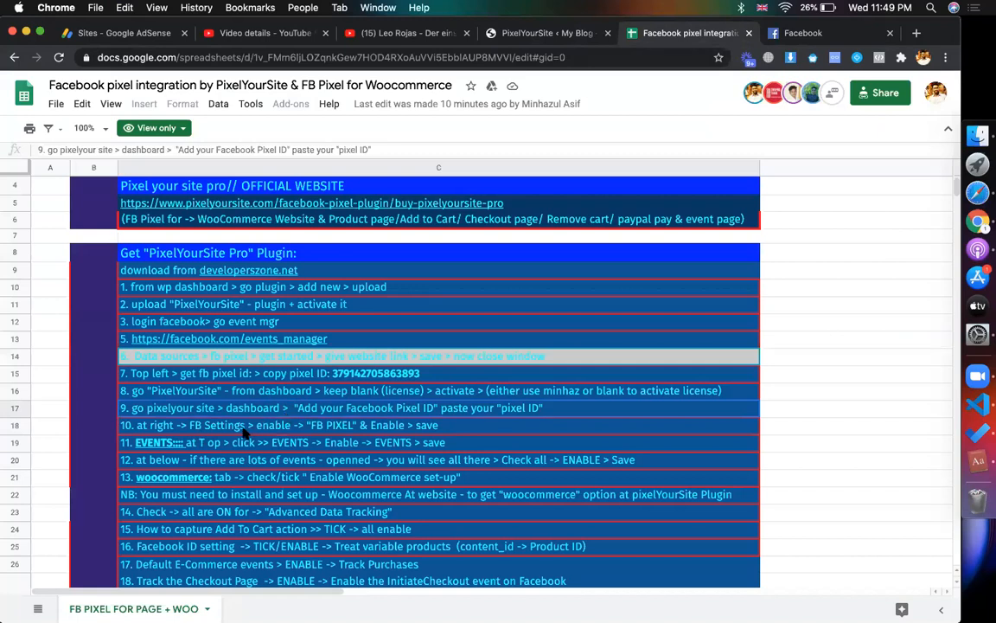
left_click(260, 425)
left_click(221, 444)
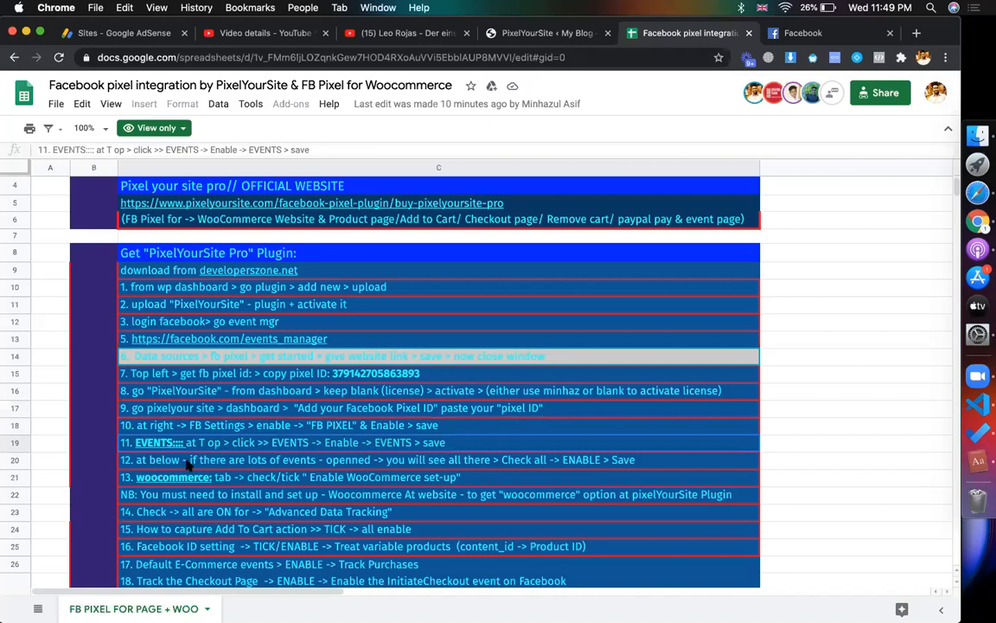
left_click(246, 459)
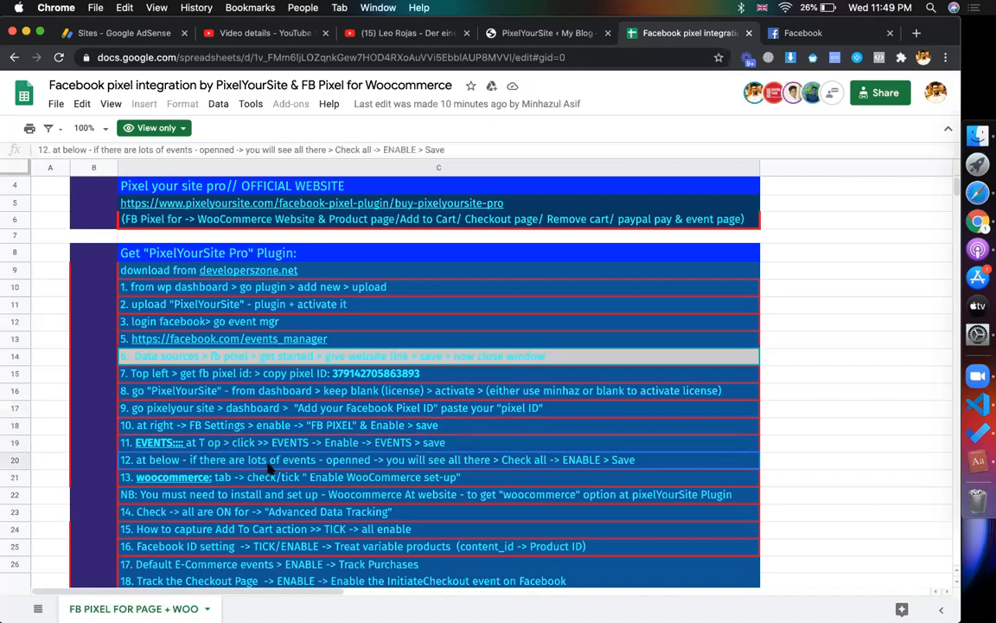
left_click(538, 35)
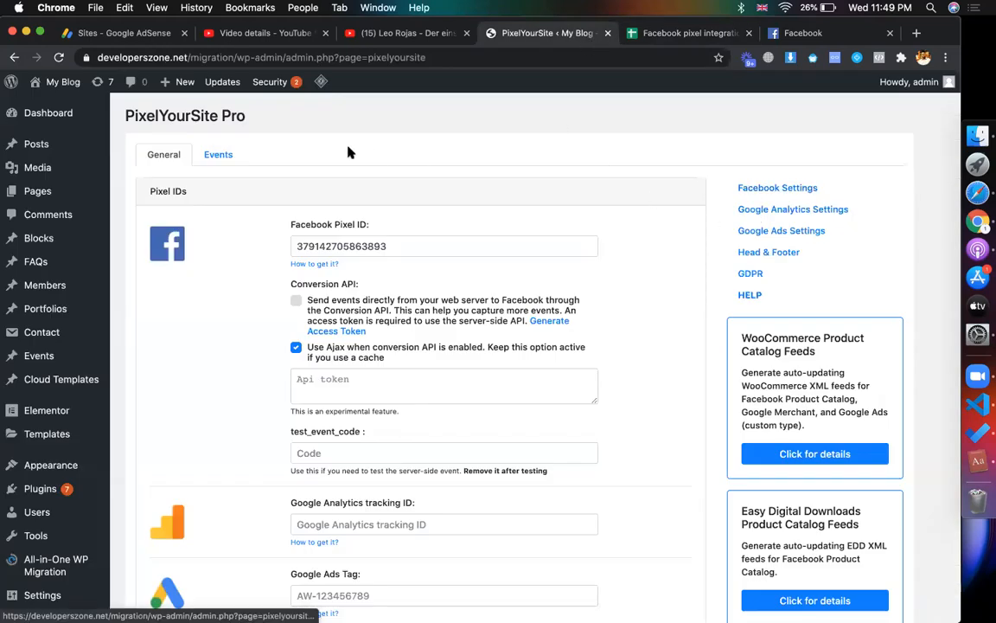
left_click(220, 154)
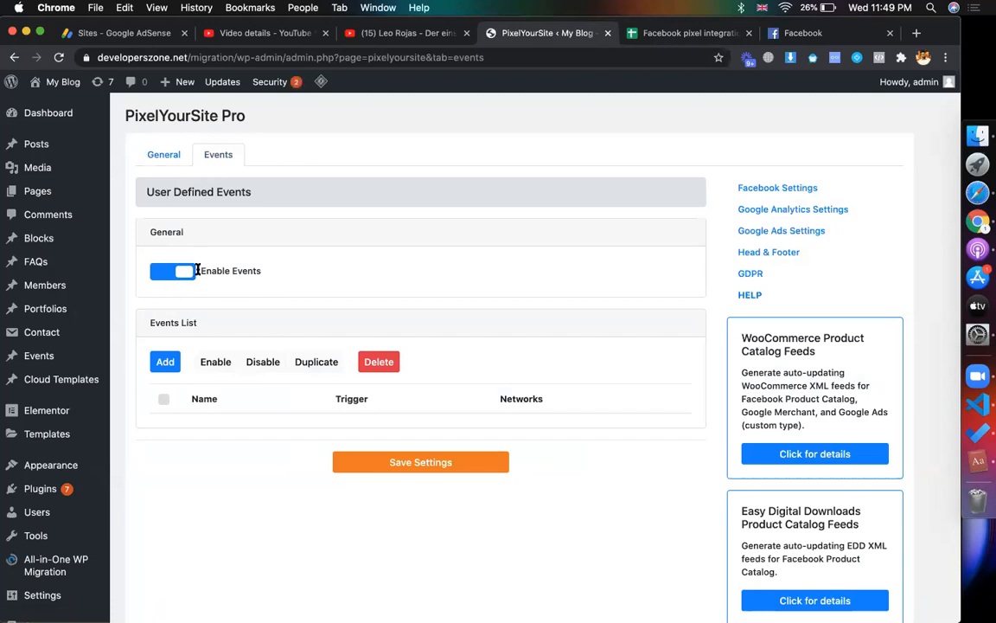
left_click(390, 455)
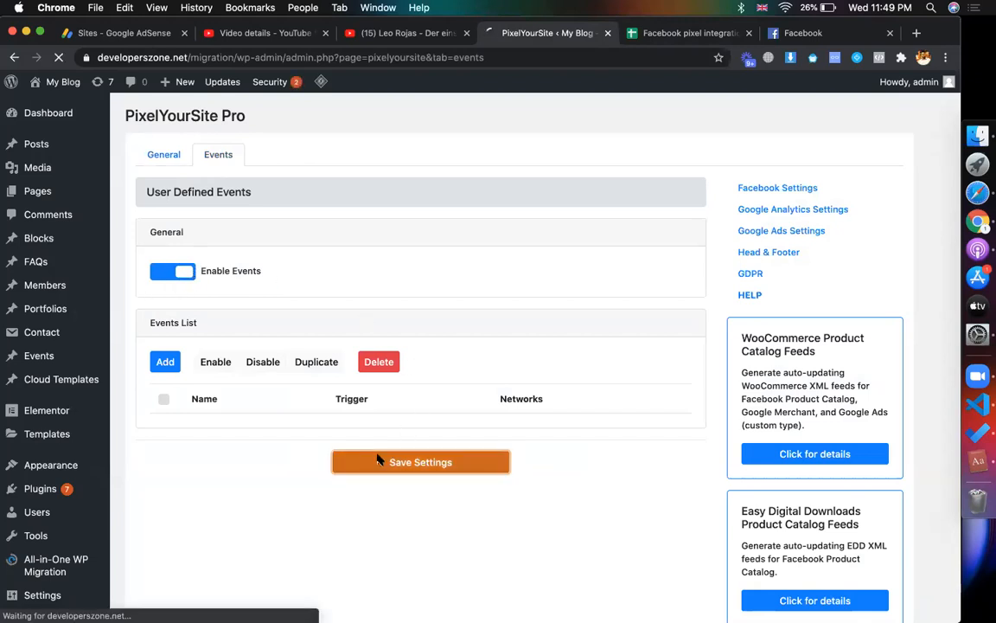
Step: Examine the sheet's WooCommerce instructions from row 21 onward, comparing them with the PixelYourSite Events page
left_click(666, 33)
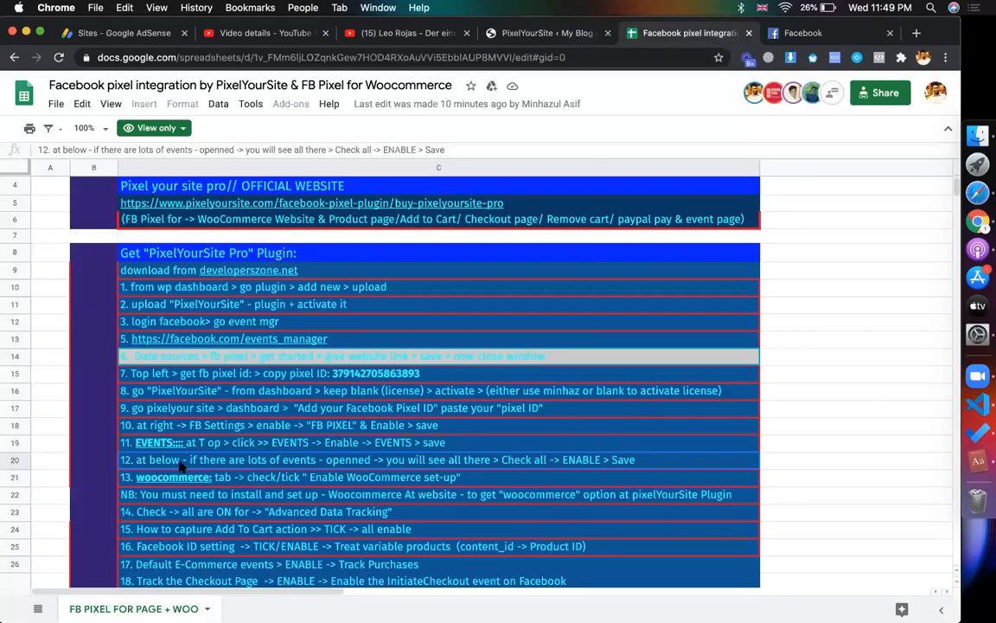
scroll(178, 465, "down", 1)
left_click(165, 463)
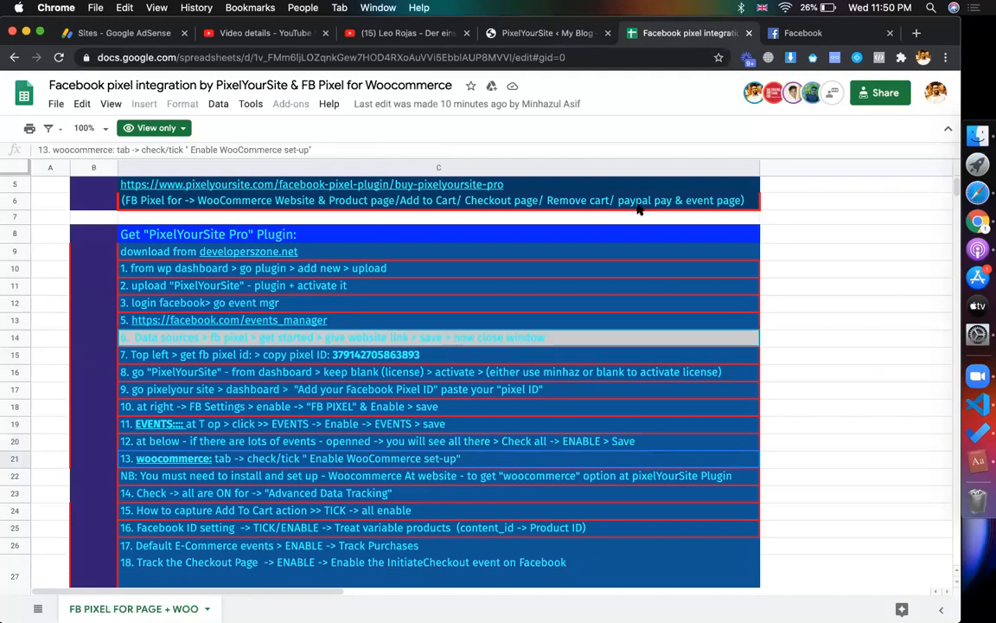
left_click(543, 34)
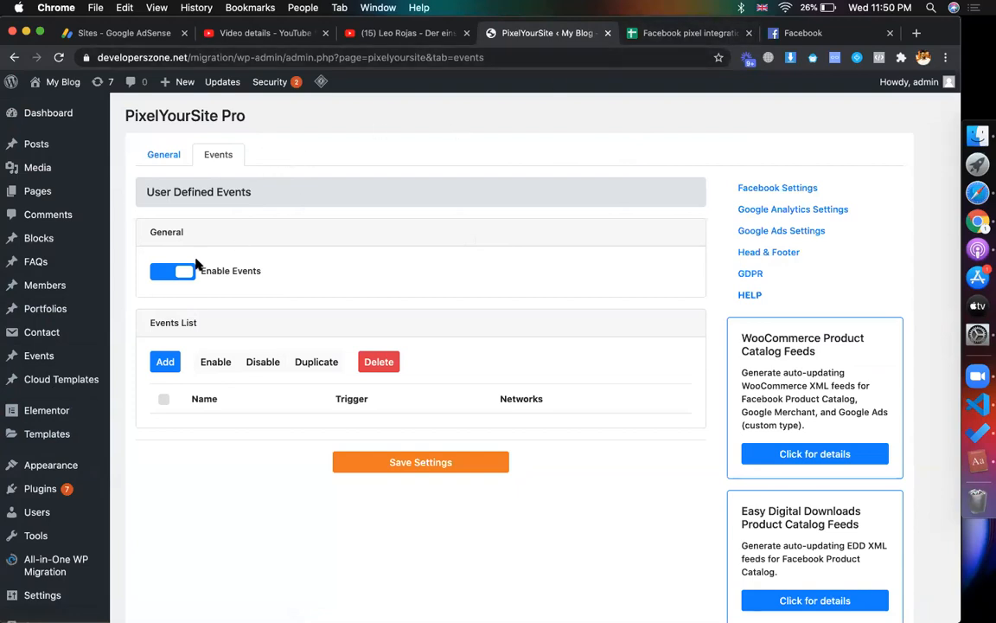
left_click(658, 32)
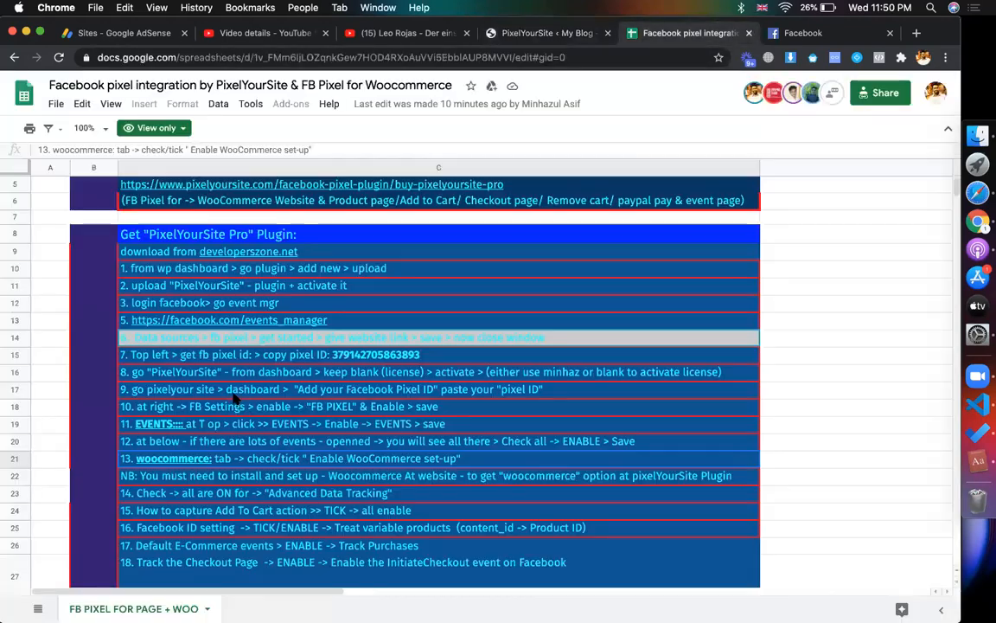
scroll(182, 475, "down", 1)
left_click(202, 477)
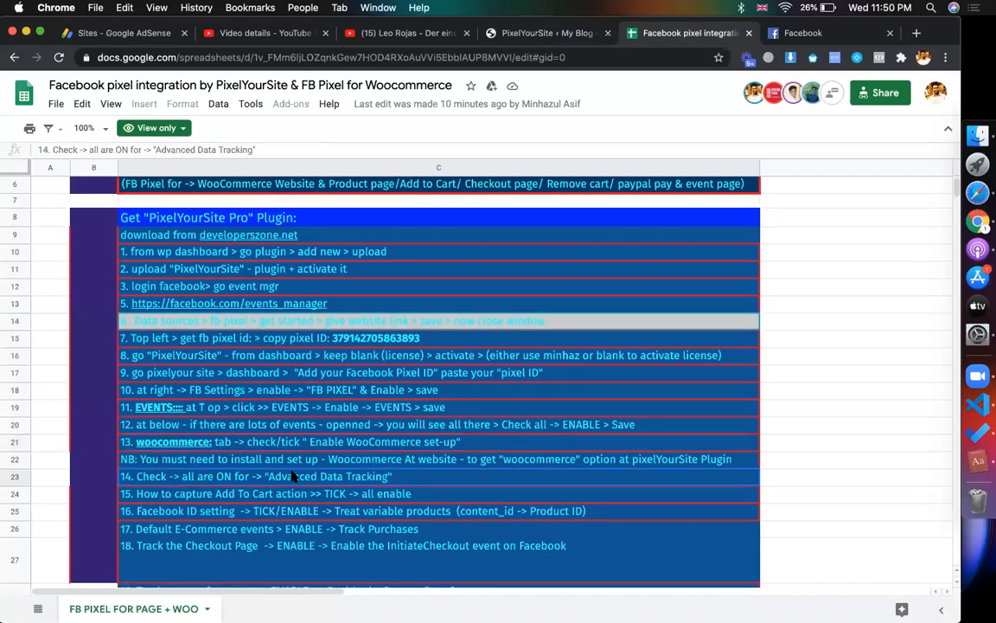
left_click(346, 463)
scroll(408, 481, "down", 1)
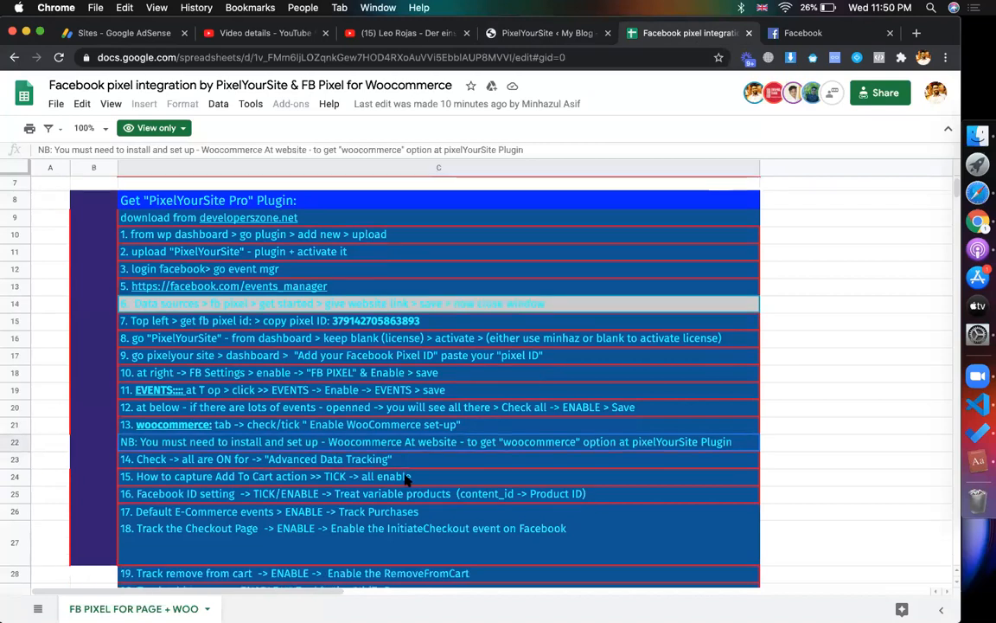
left_click(221, 493)
left_click(305, 476)
scroll(305, 474, "down", 3)
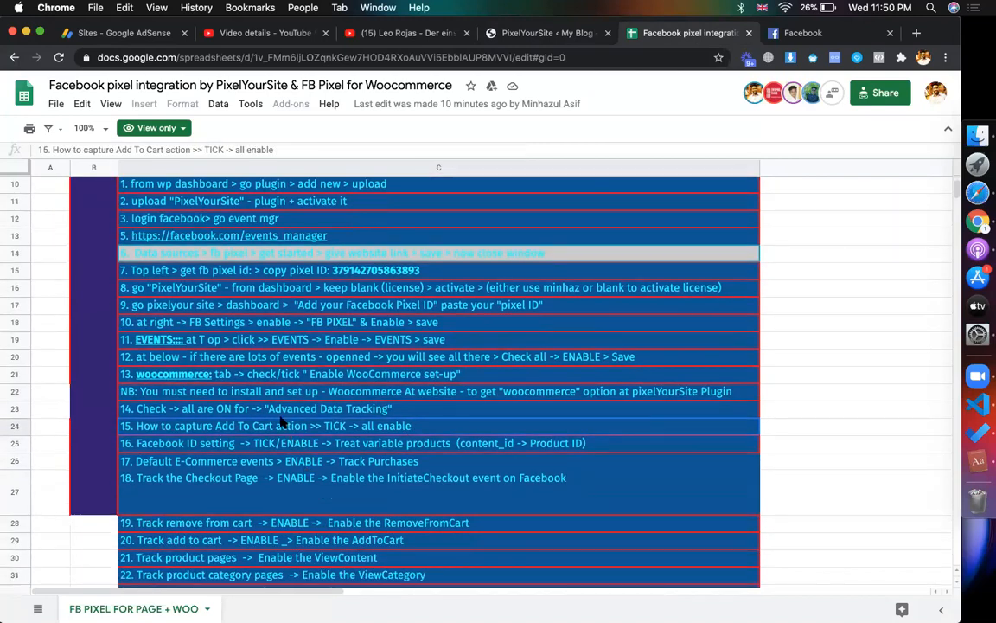
scroll(282, 422, "down", 2)
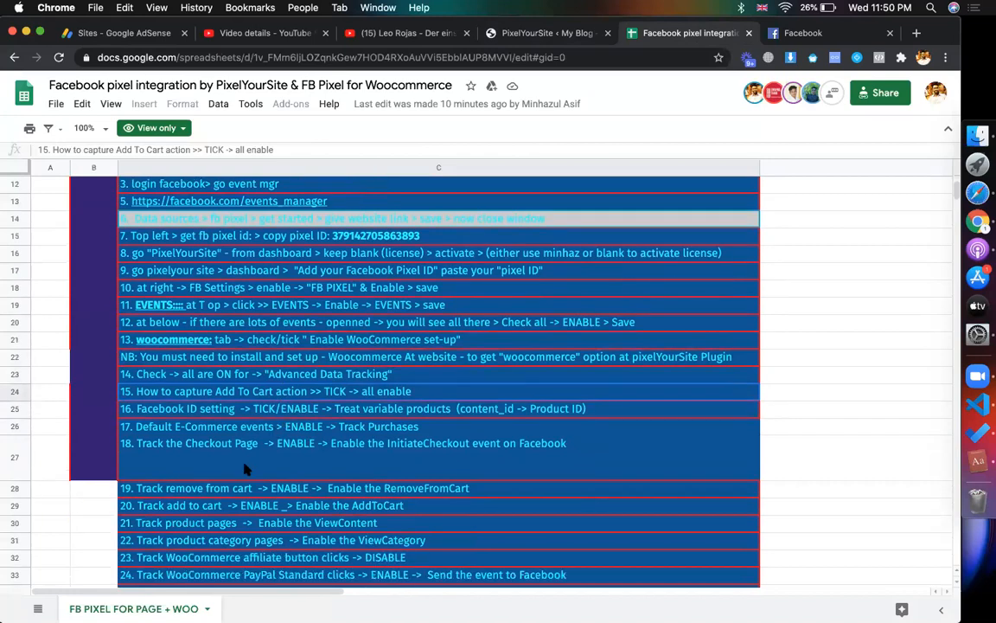
Step: Review the sheet's remaining WooCommerce tracking instructions in rows 28 to 34 and the section on checking the pixel
scroll(251, 458, "down", 3)
scroll(245, 468, "down", 2)
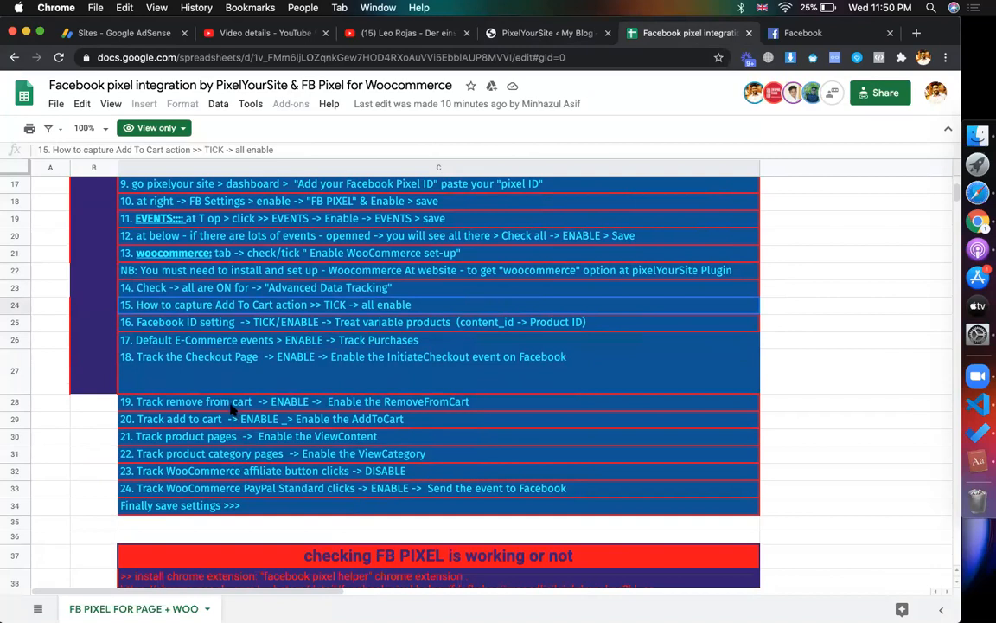
left_click(229, 406)
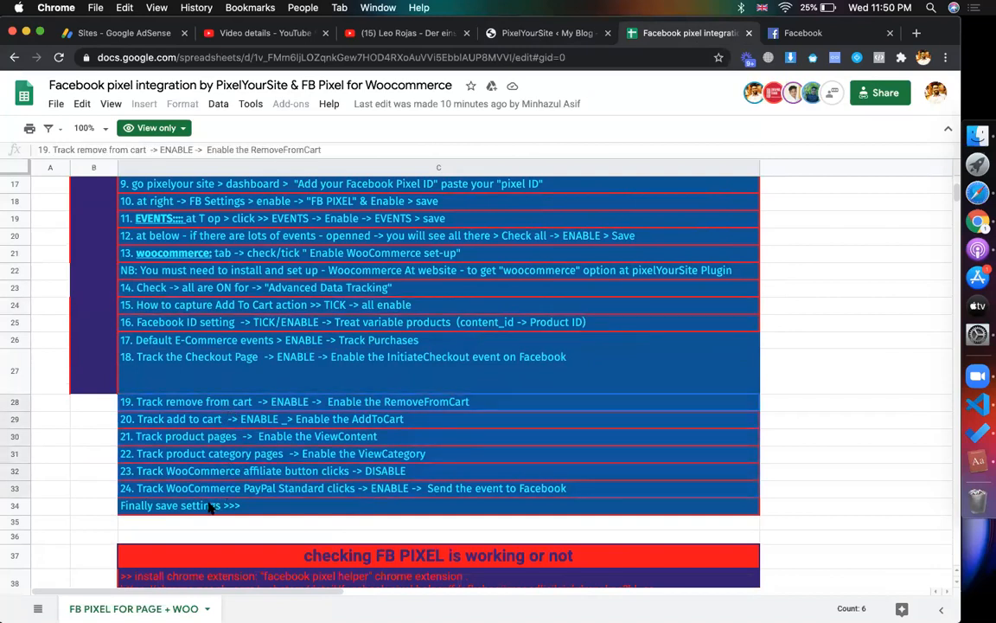
left_click(232, 501)
scroll(282, 430, "down", 2)
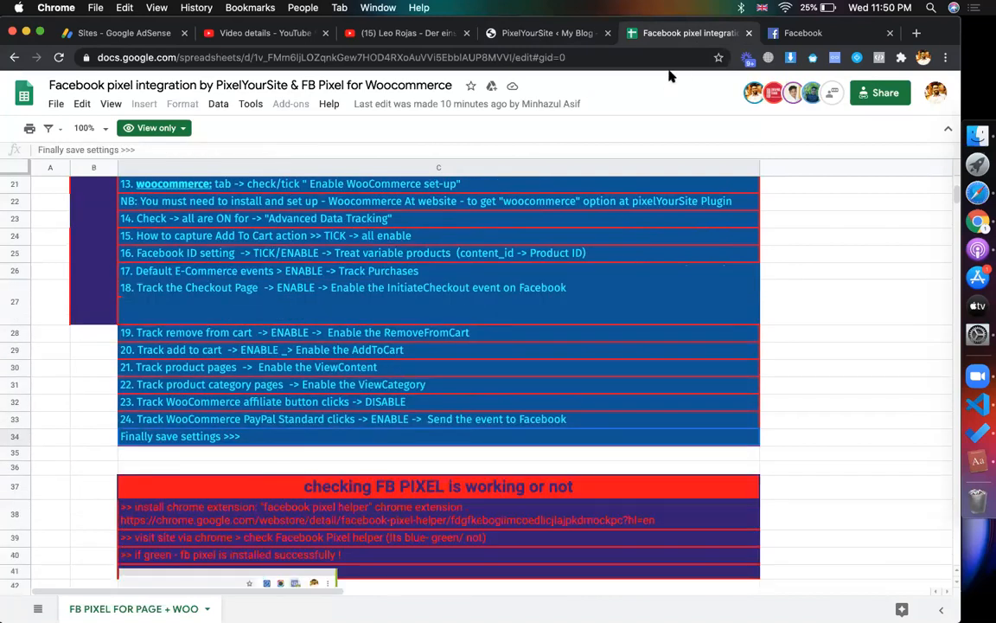
Step: Visit the live My Blog site from WordPress and check its pixel and events with Facebook Pixel Helper
left_click(539, 34)
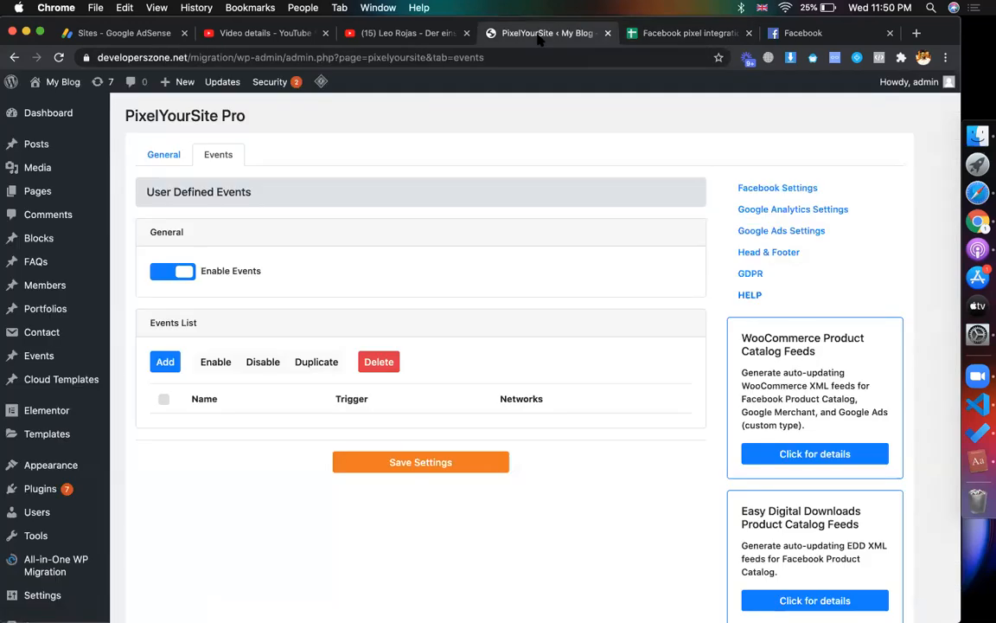
mouse_move(54, 83)
left_click(65, 107)
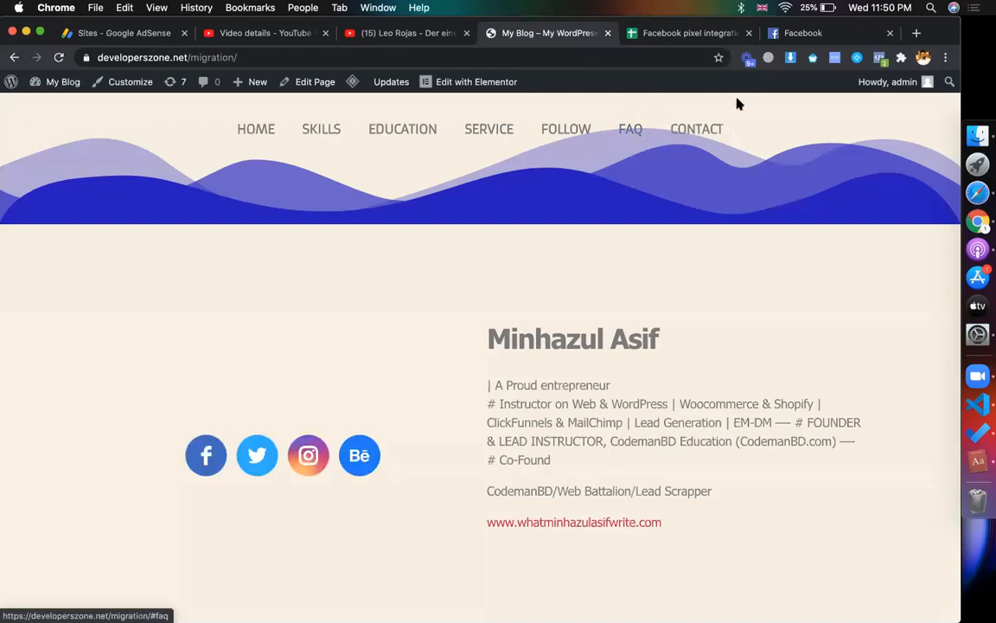
left_click(878, 58)
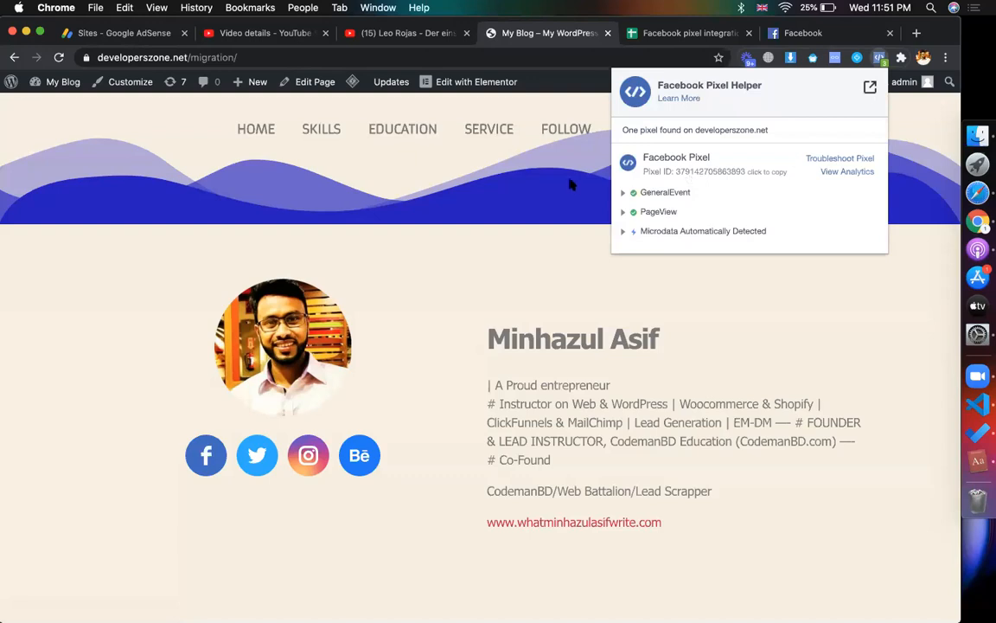
left_click(518, 236)
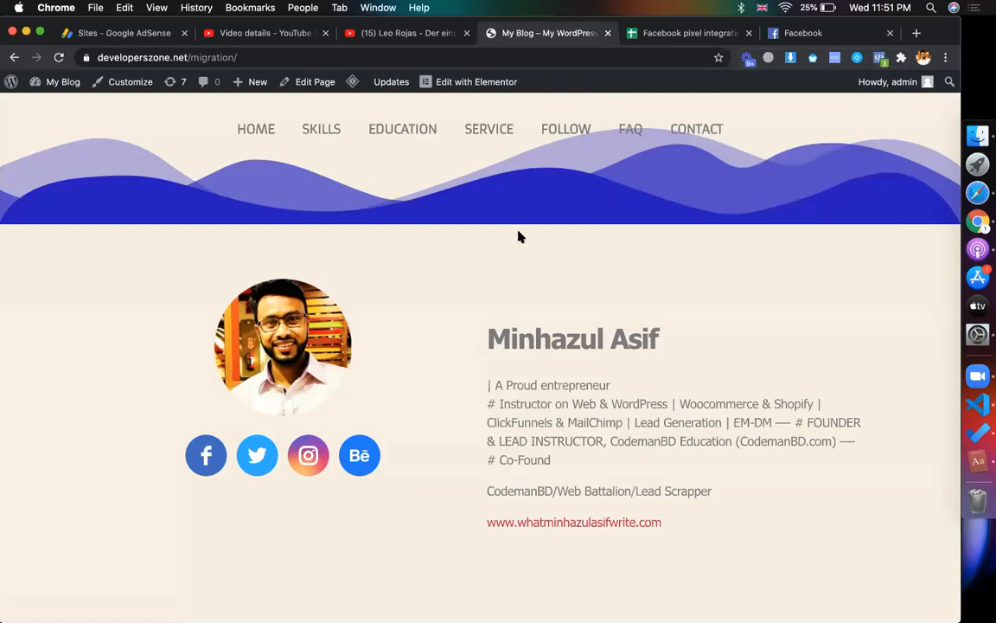